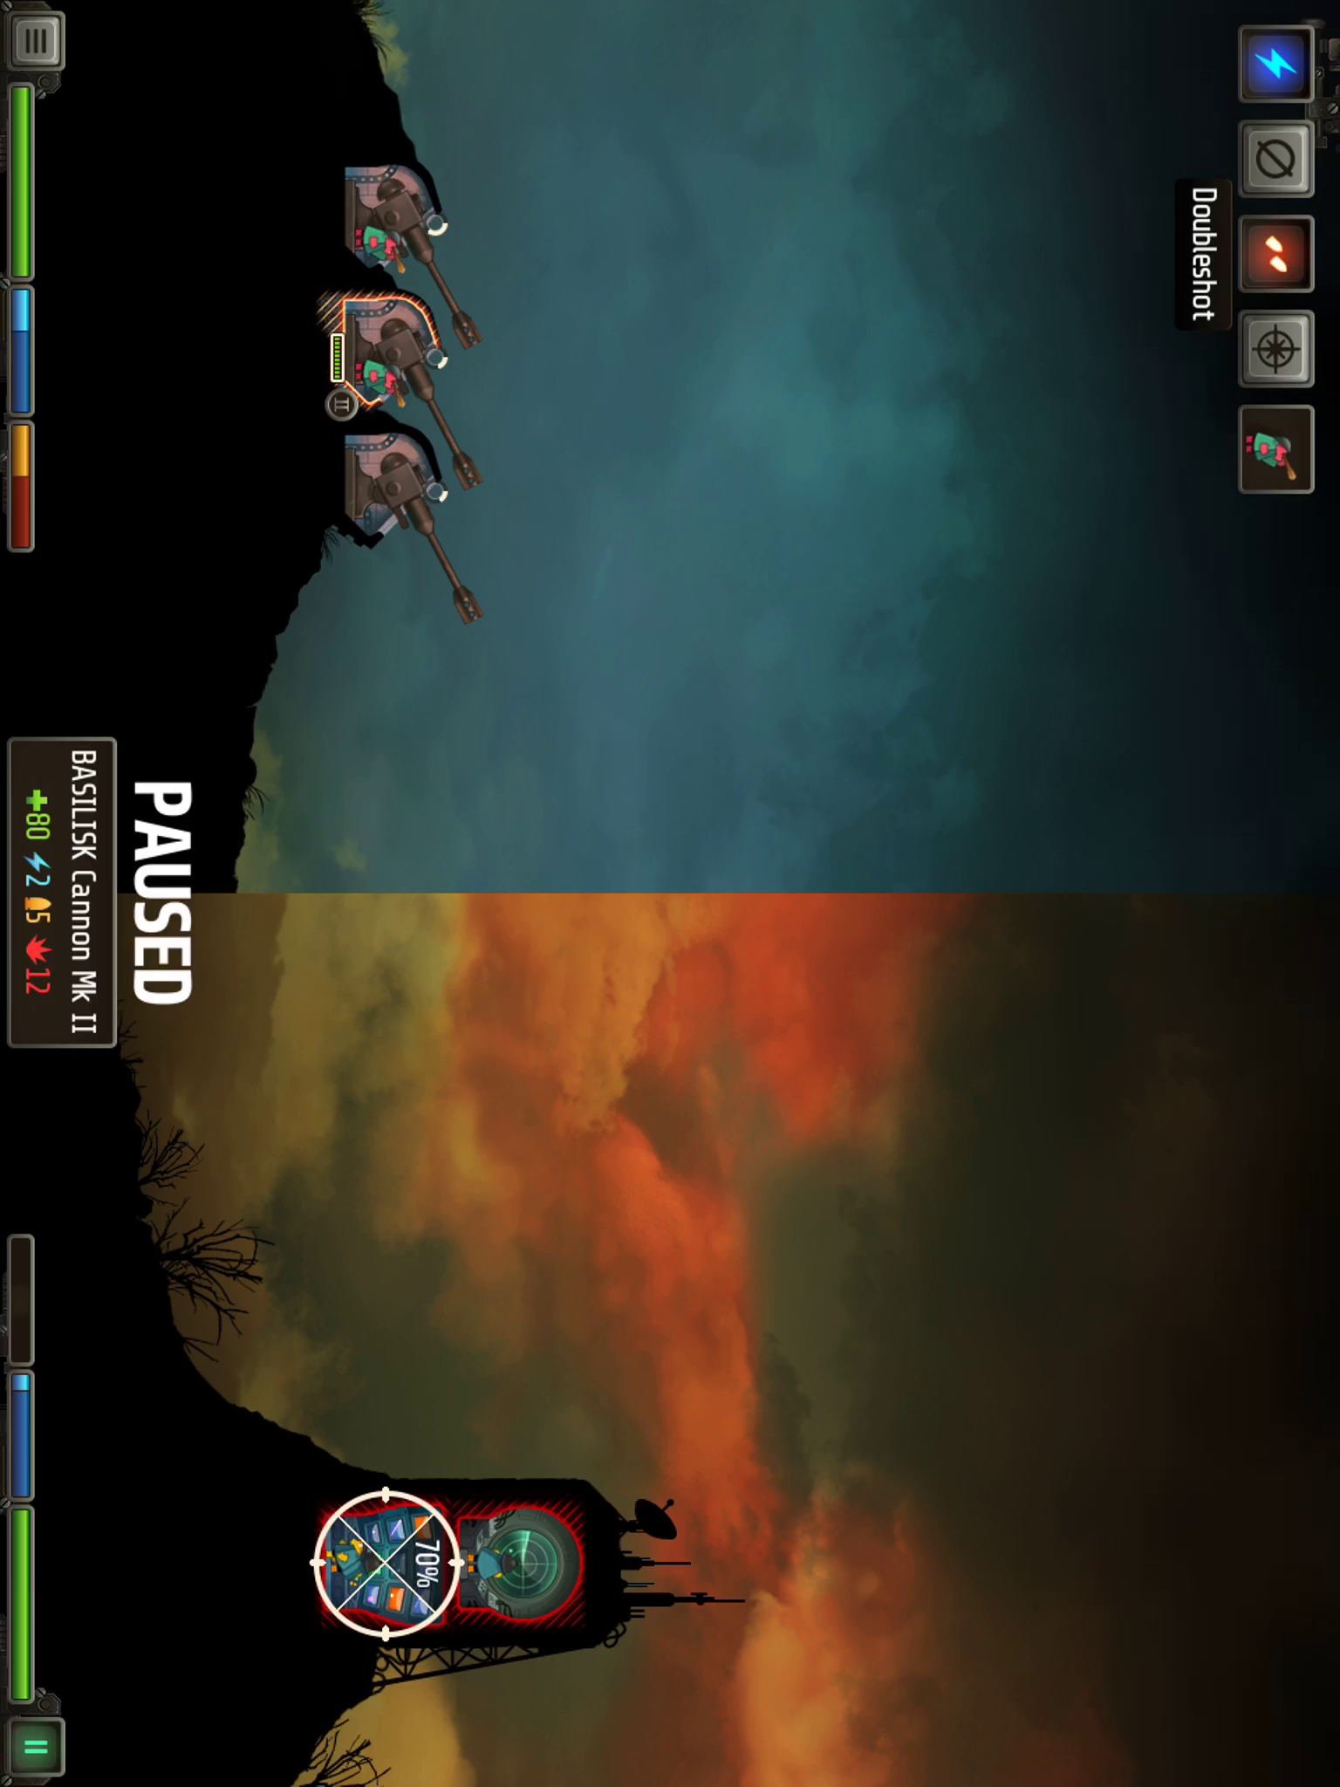
- Aim the top cannon at the radar room and the bottom cannon at the enemy tower
click(391, 216)
click(517, 1564)
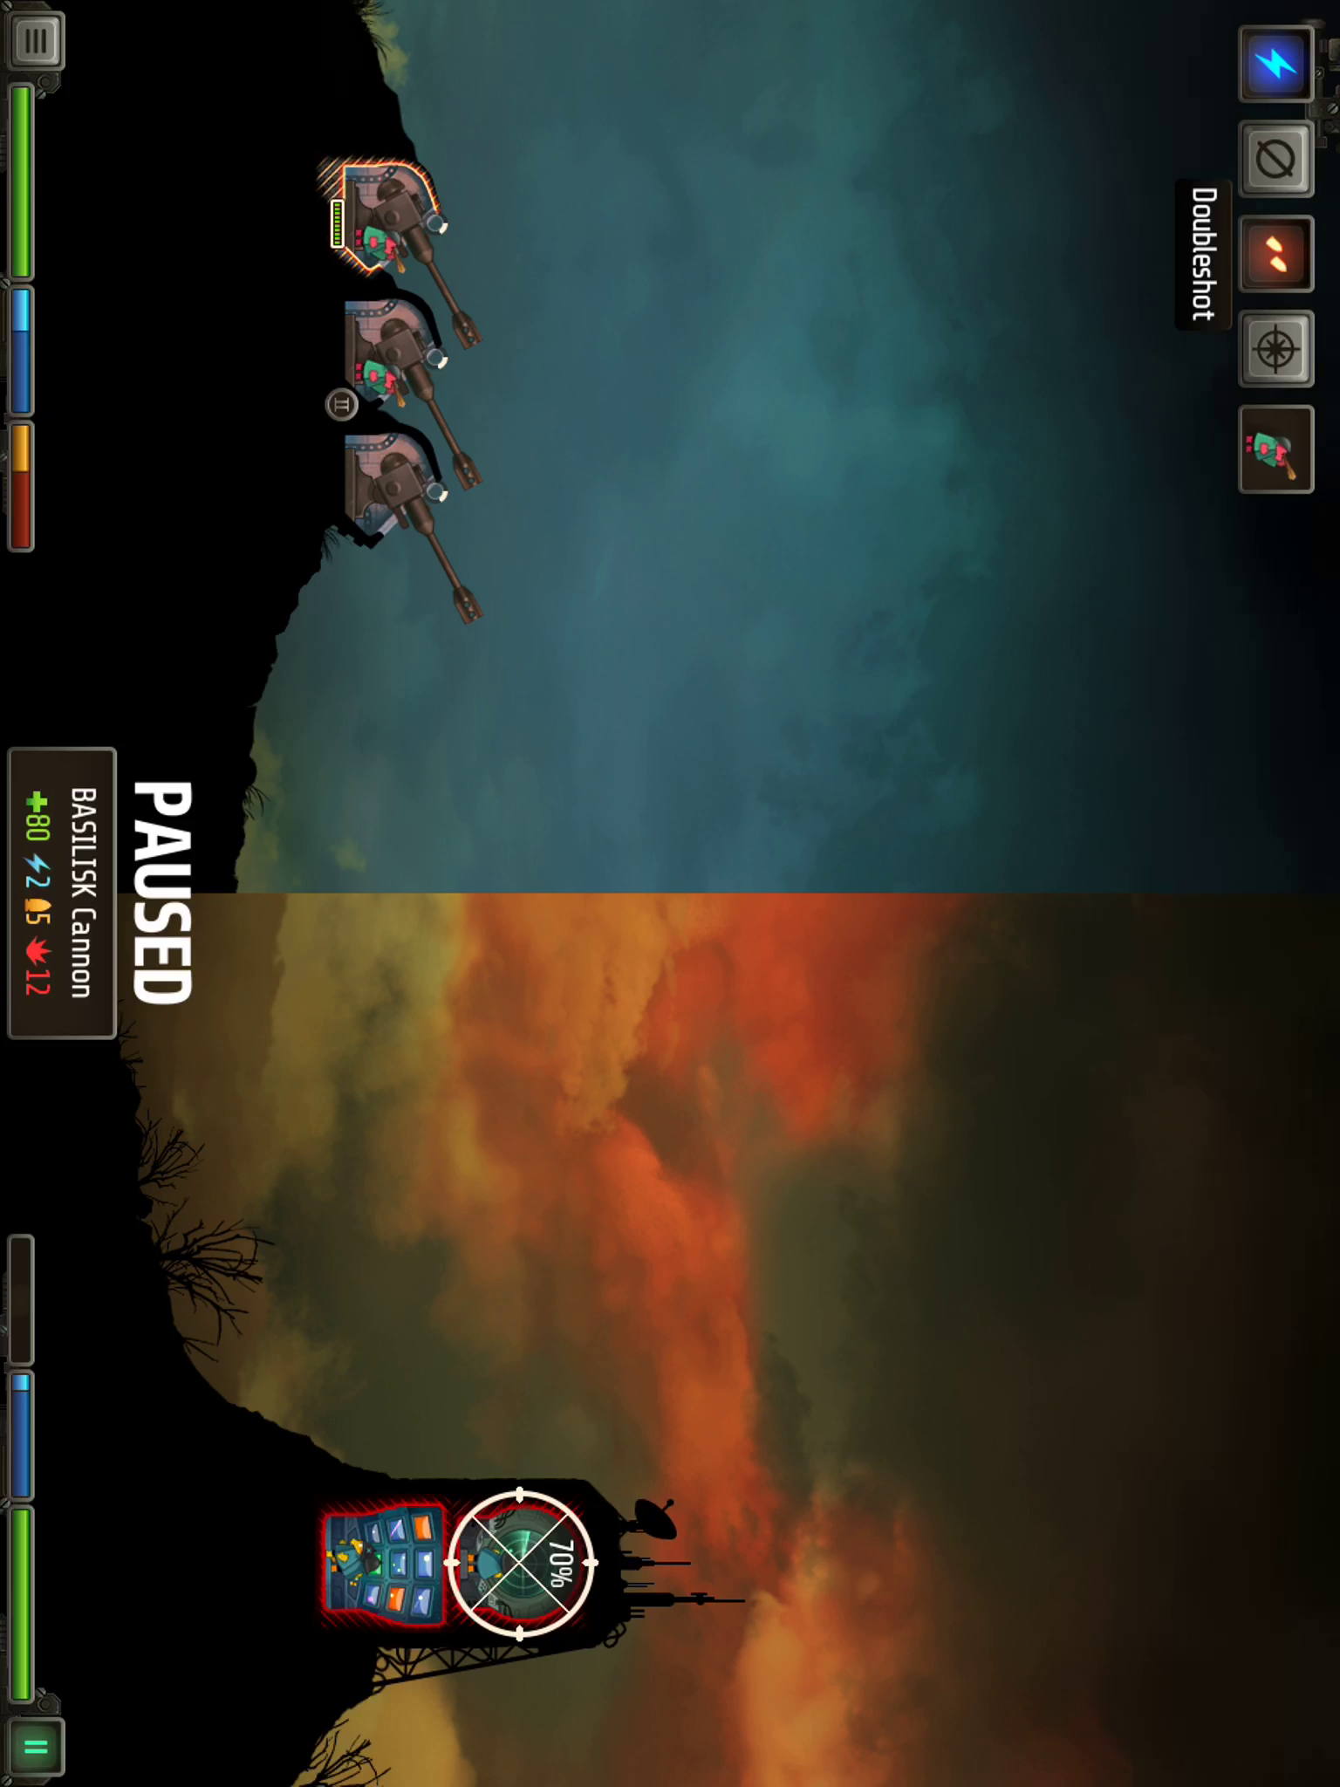
click(392, 336)
click(391, 475)
click(518, 1564)
- Resume the battle, bring in the middle cannon, and let all three fire on the outpost
click(38, 1746)
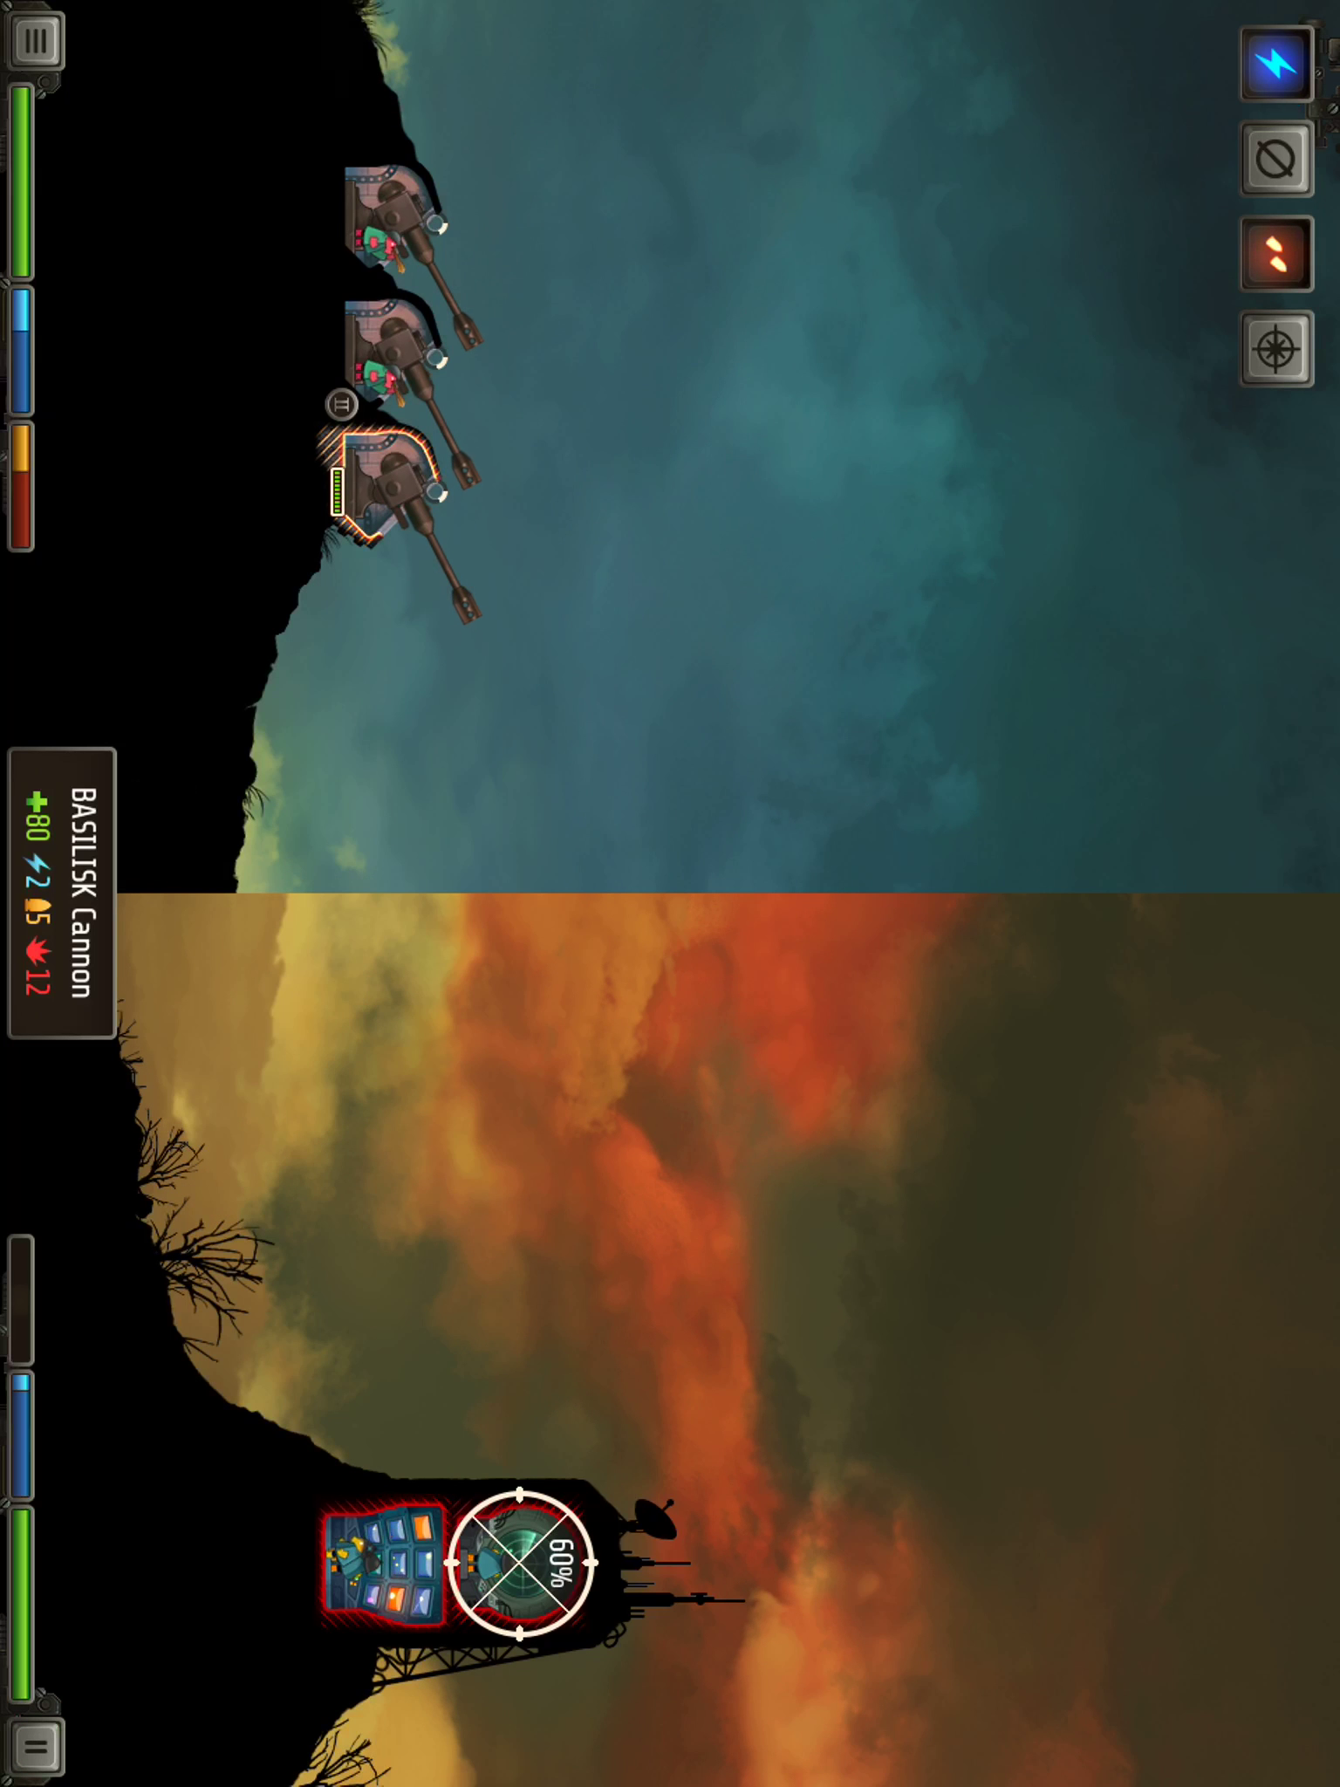
click(517, 1564)
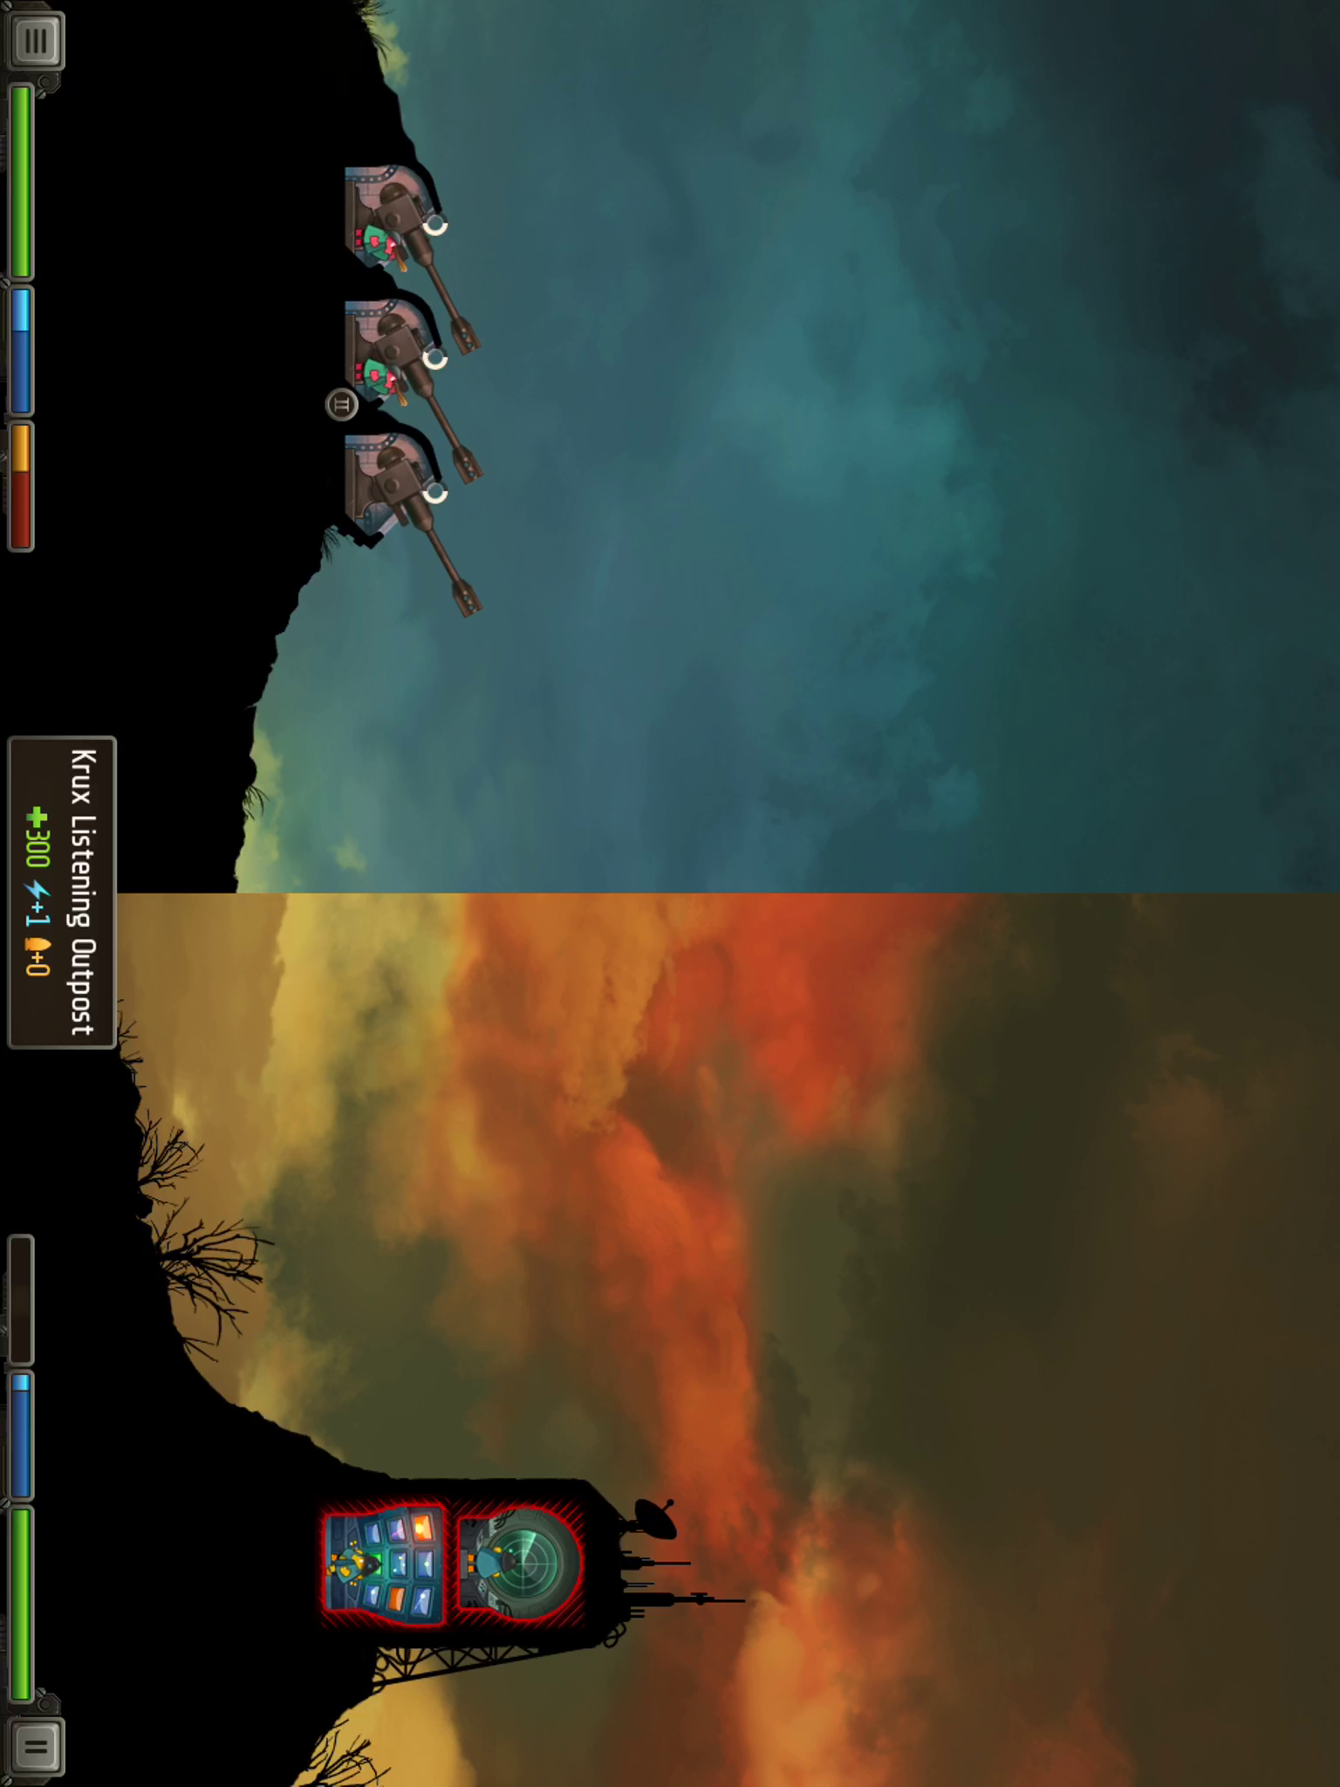
click(391, 342)
click(37, 1745)
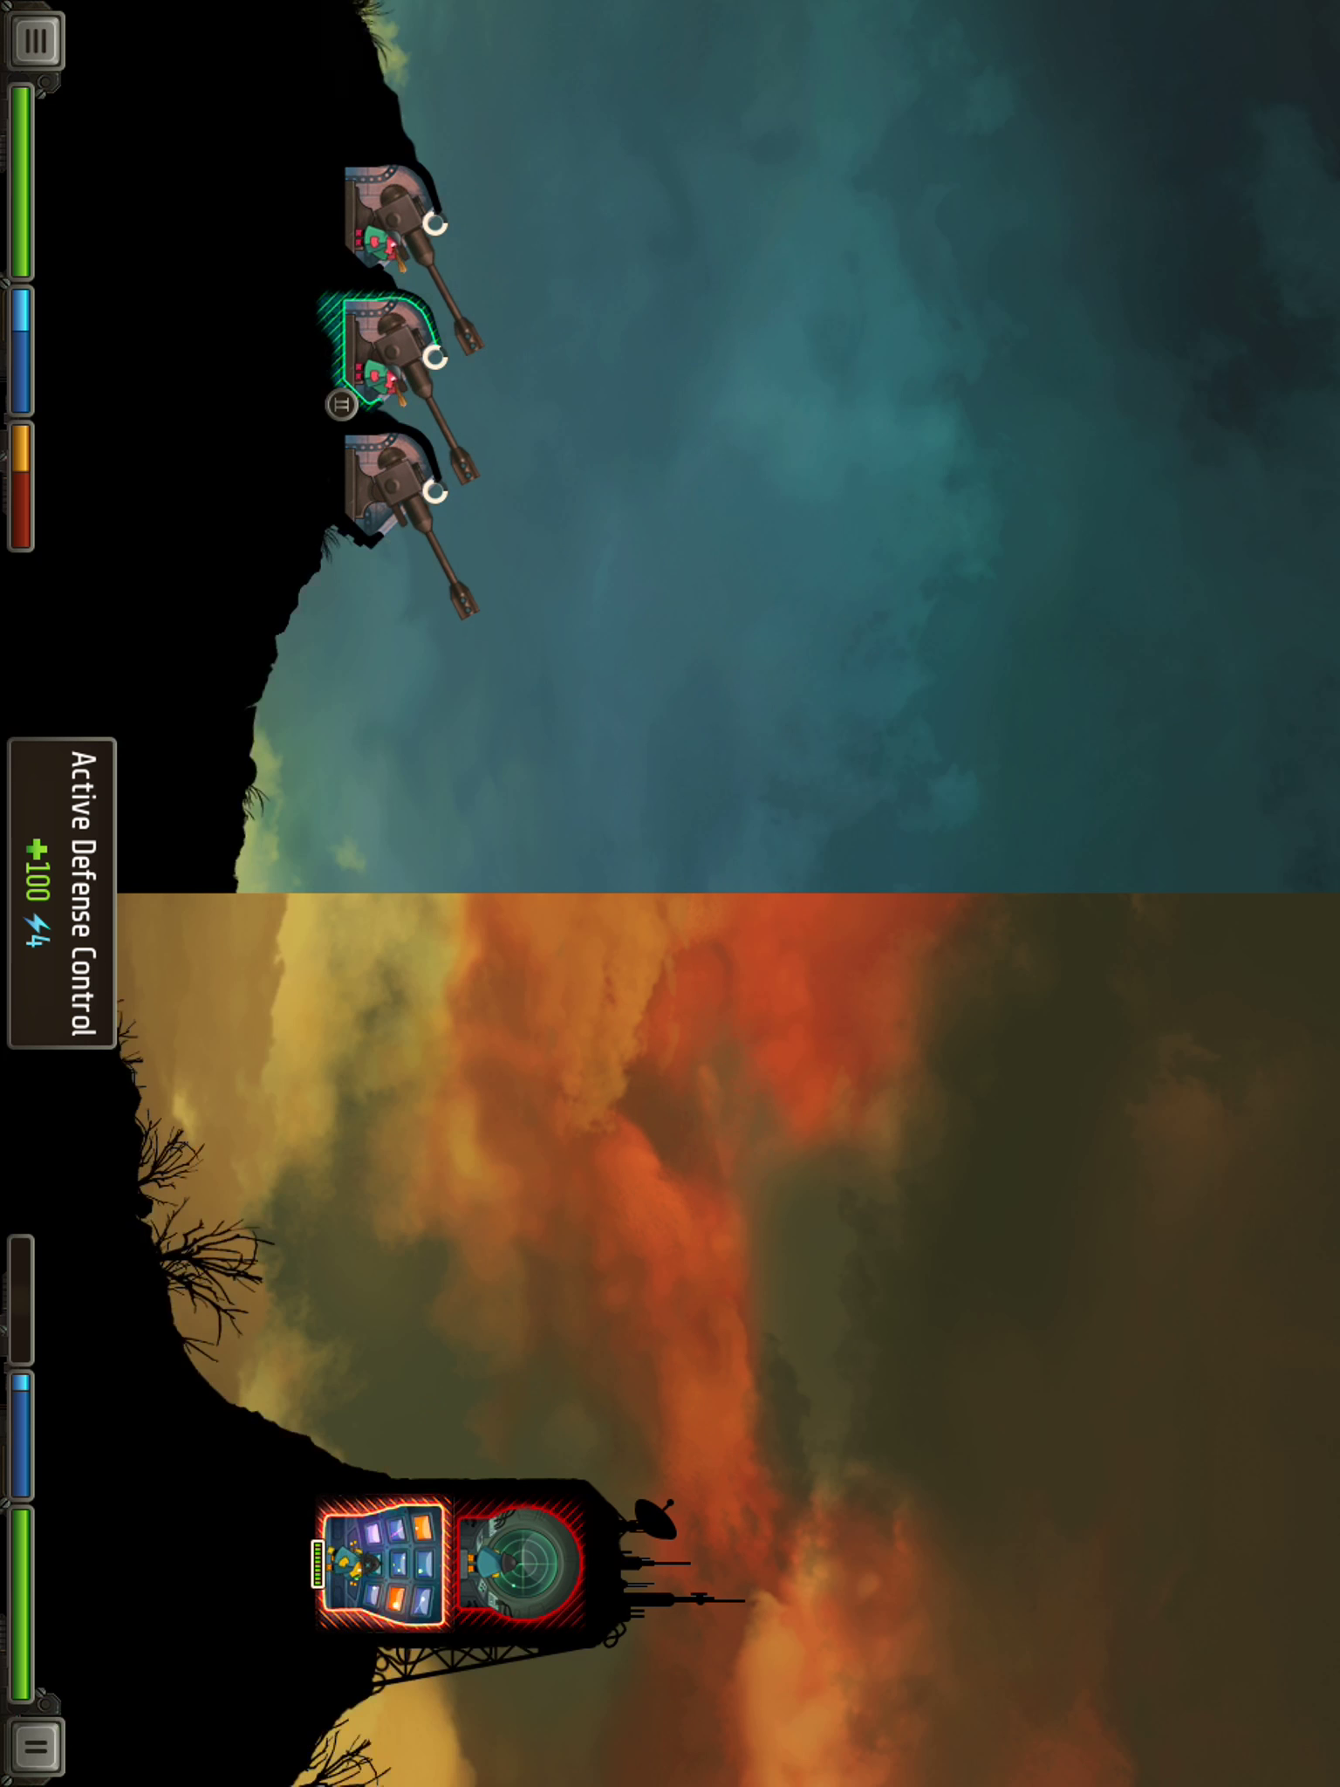
click(517, 1564)
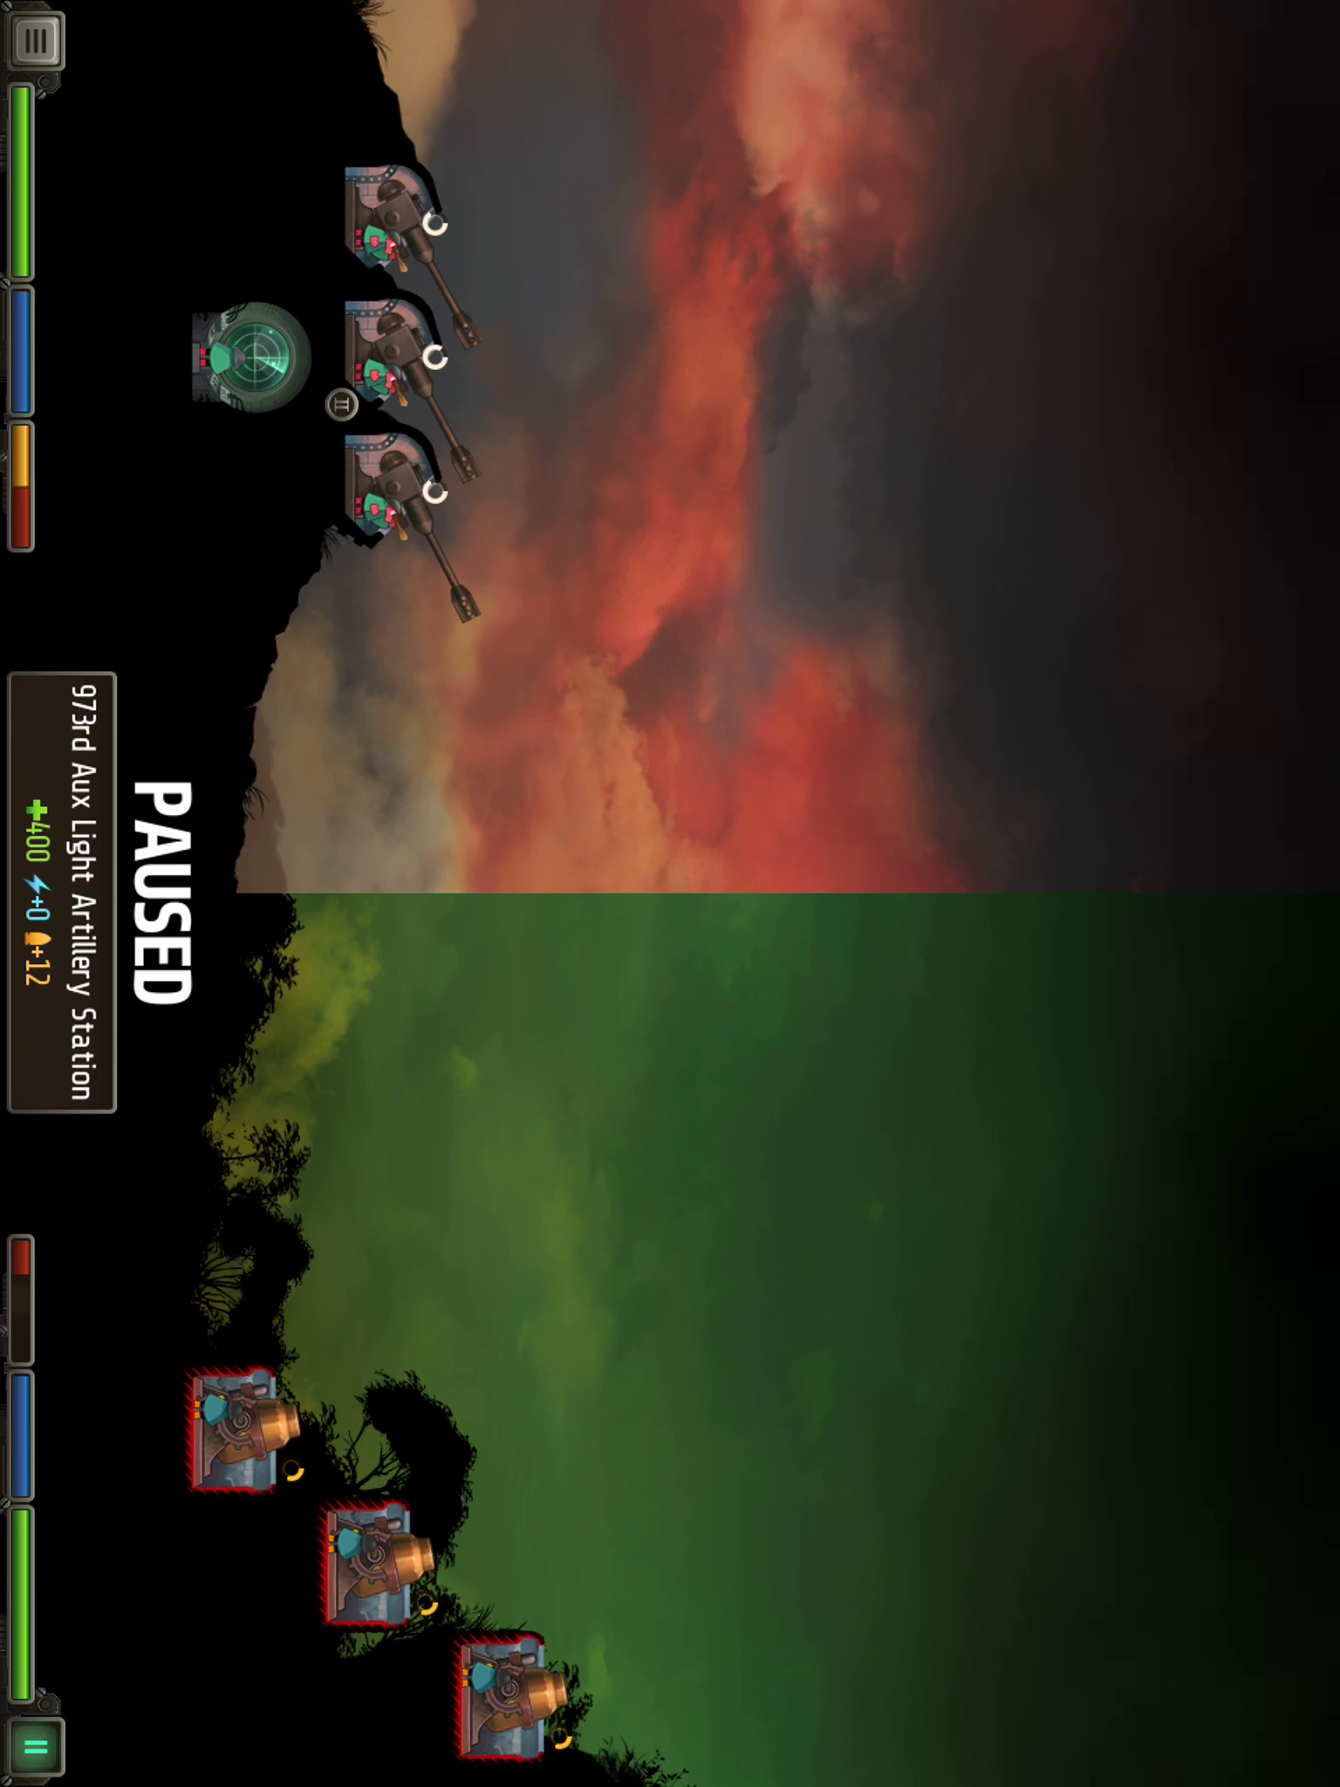
- Retarget fire onto the top enemy mortar and aim the third Basilisk cannon at the bottom mortar
click(252, 1430)
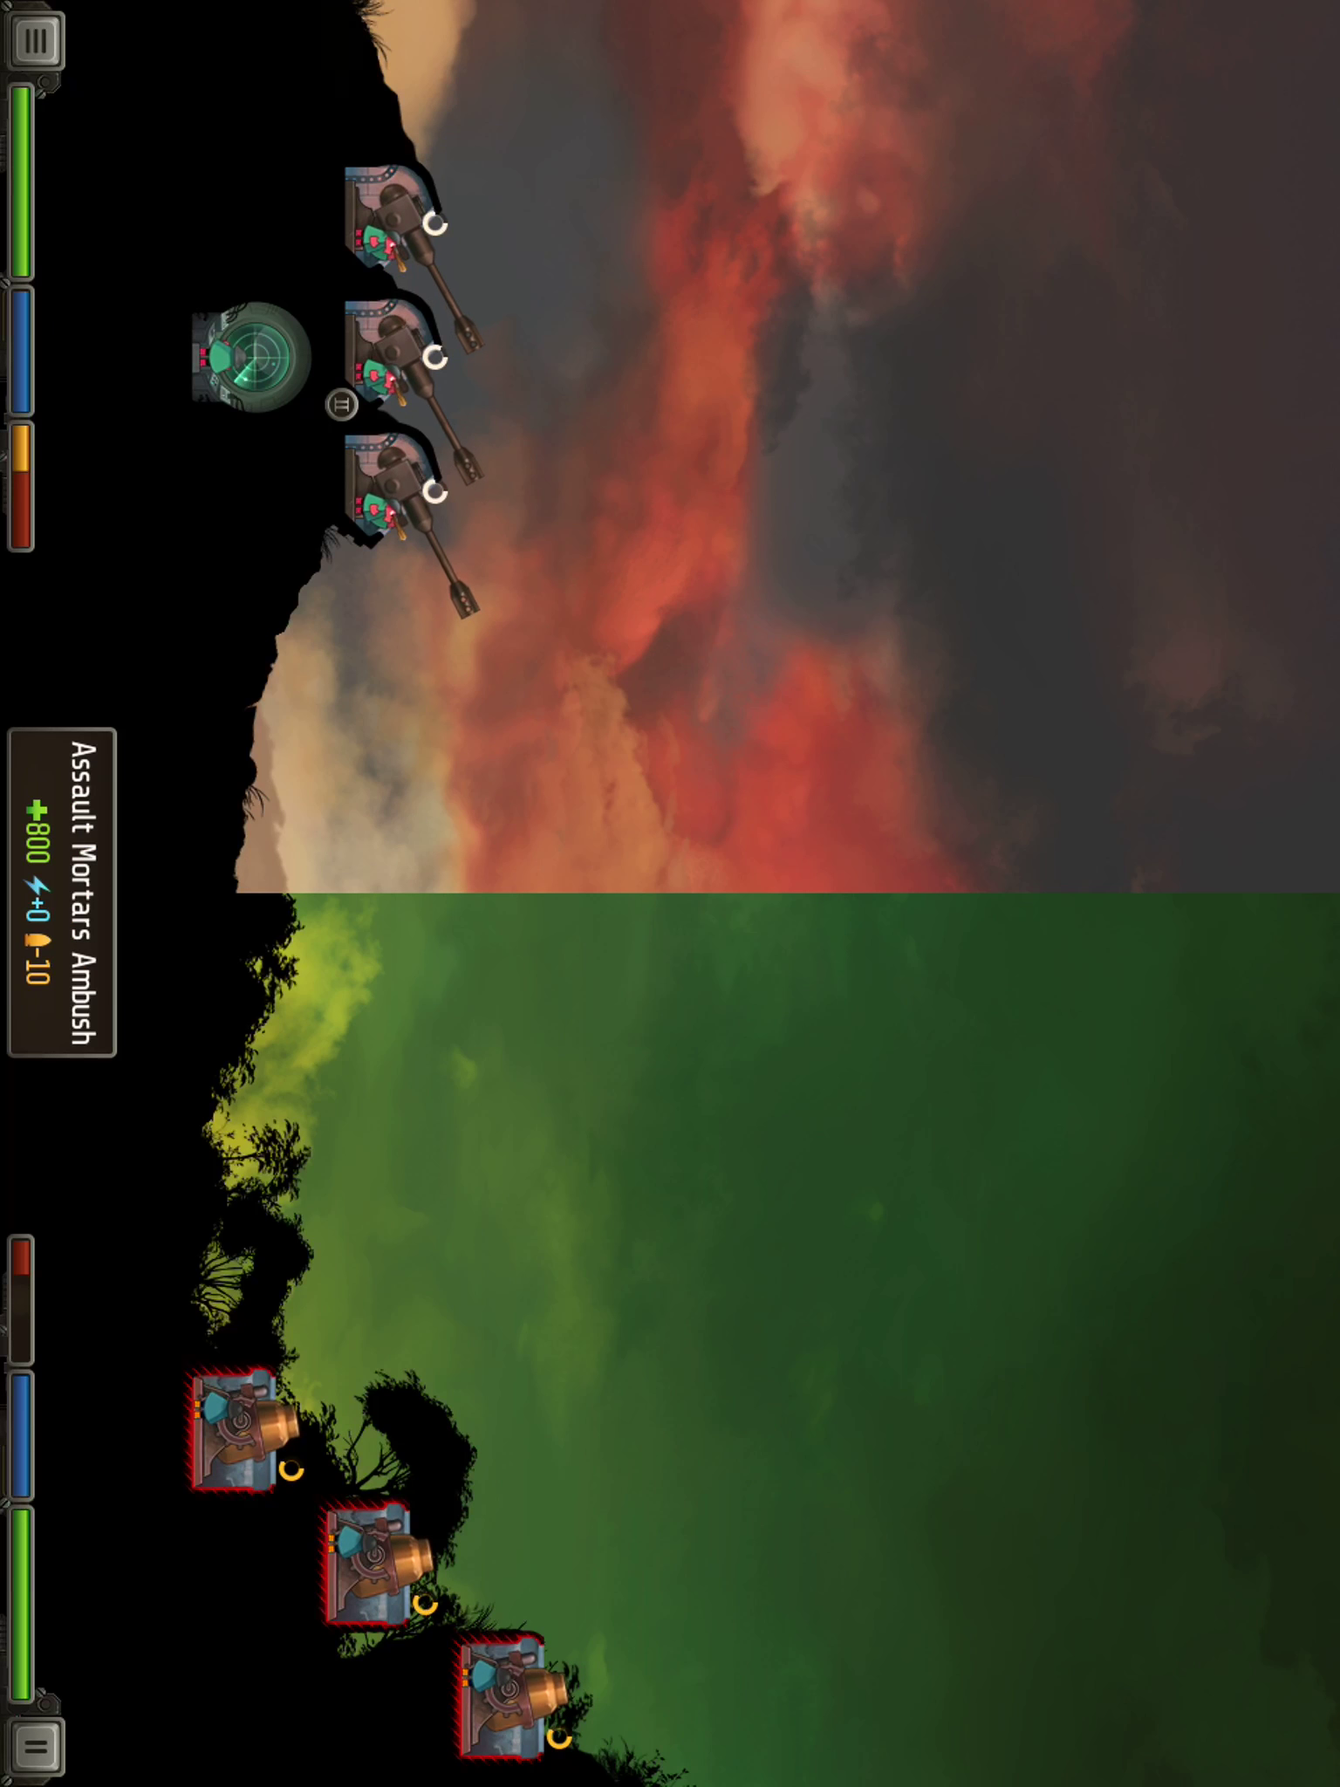
click(392, 482)
click(518, 1692)
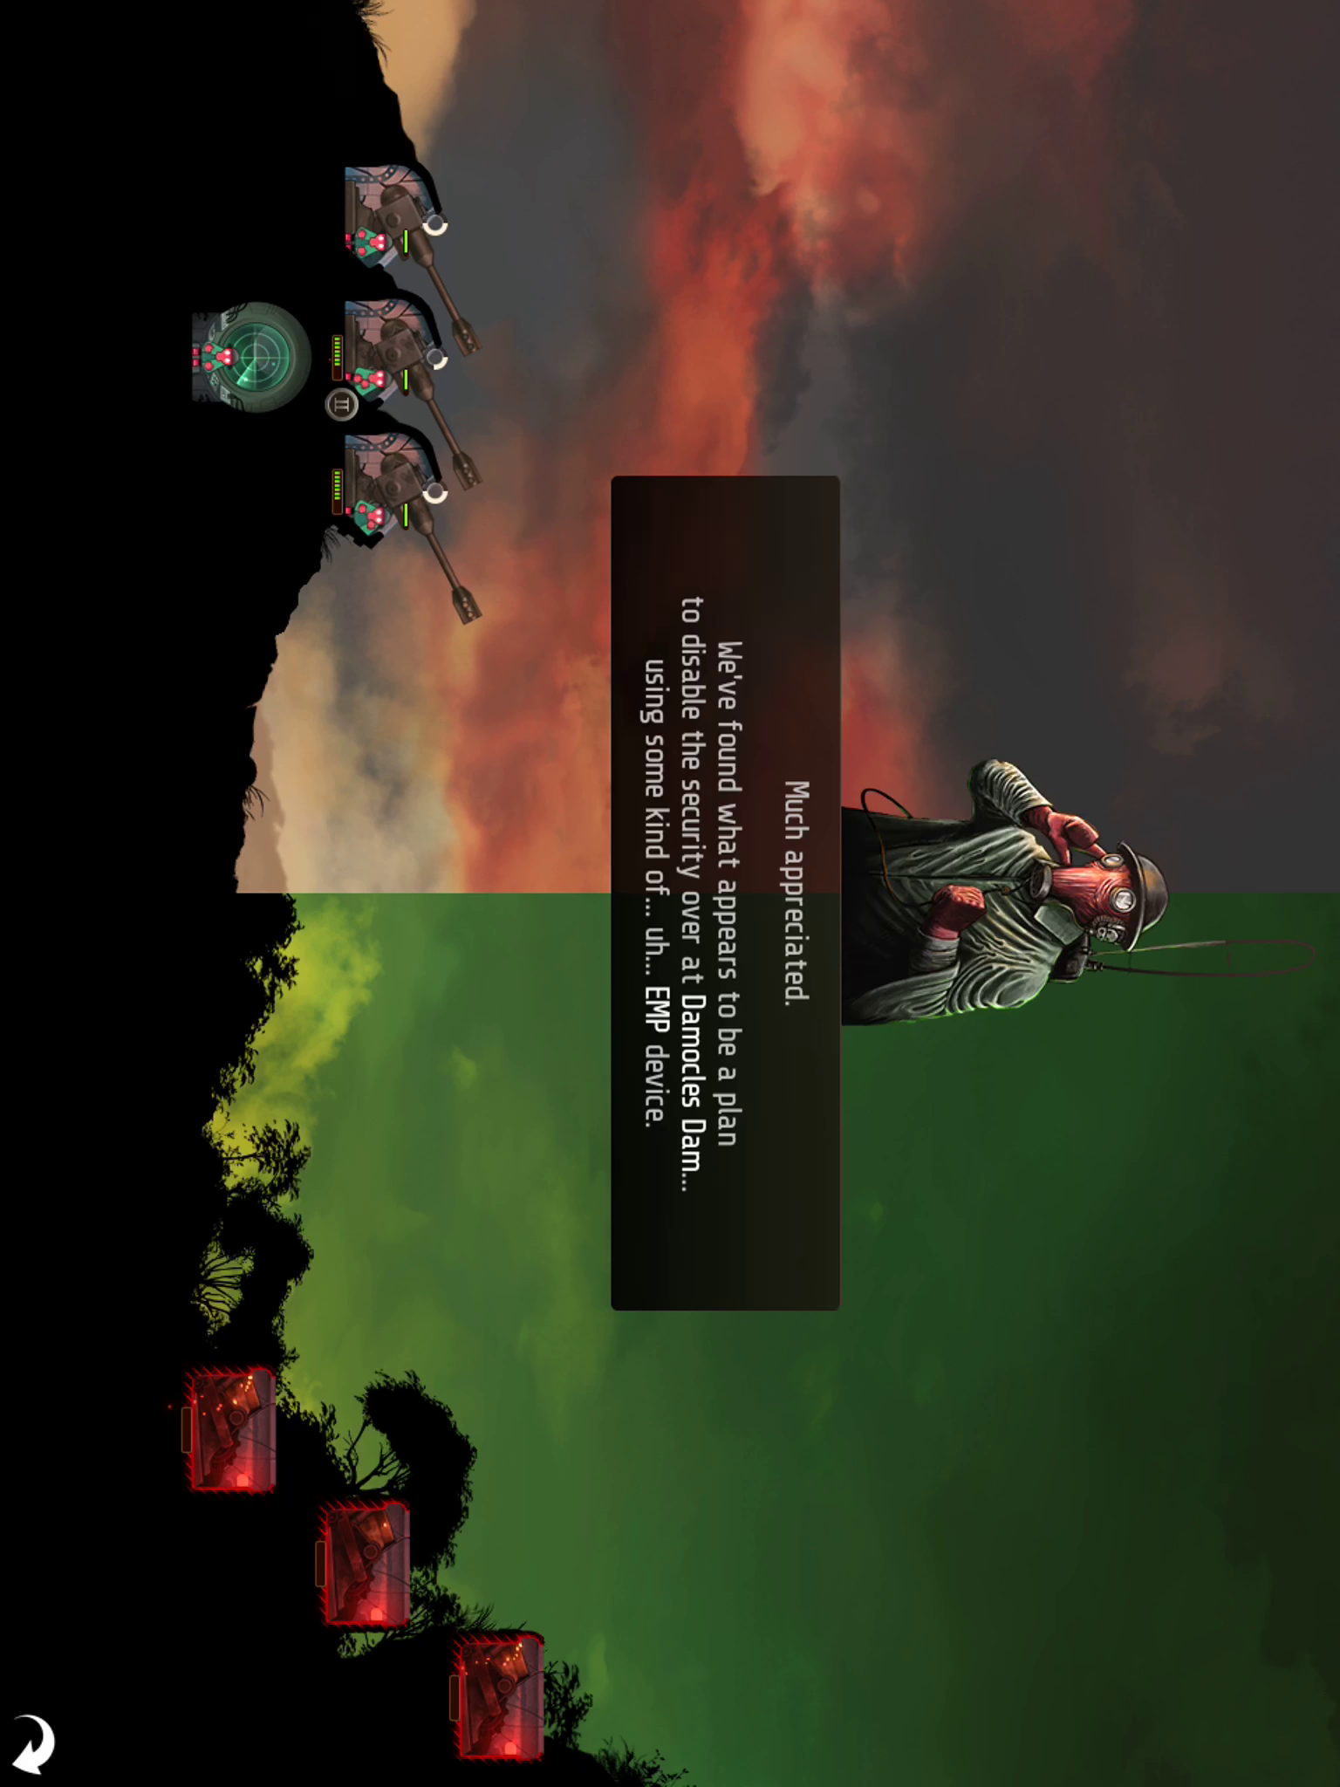
- Get through the victory briefing and Research Corps dispatch to start the EMP mission
click(727, 893)
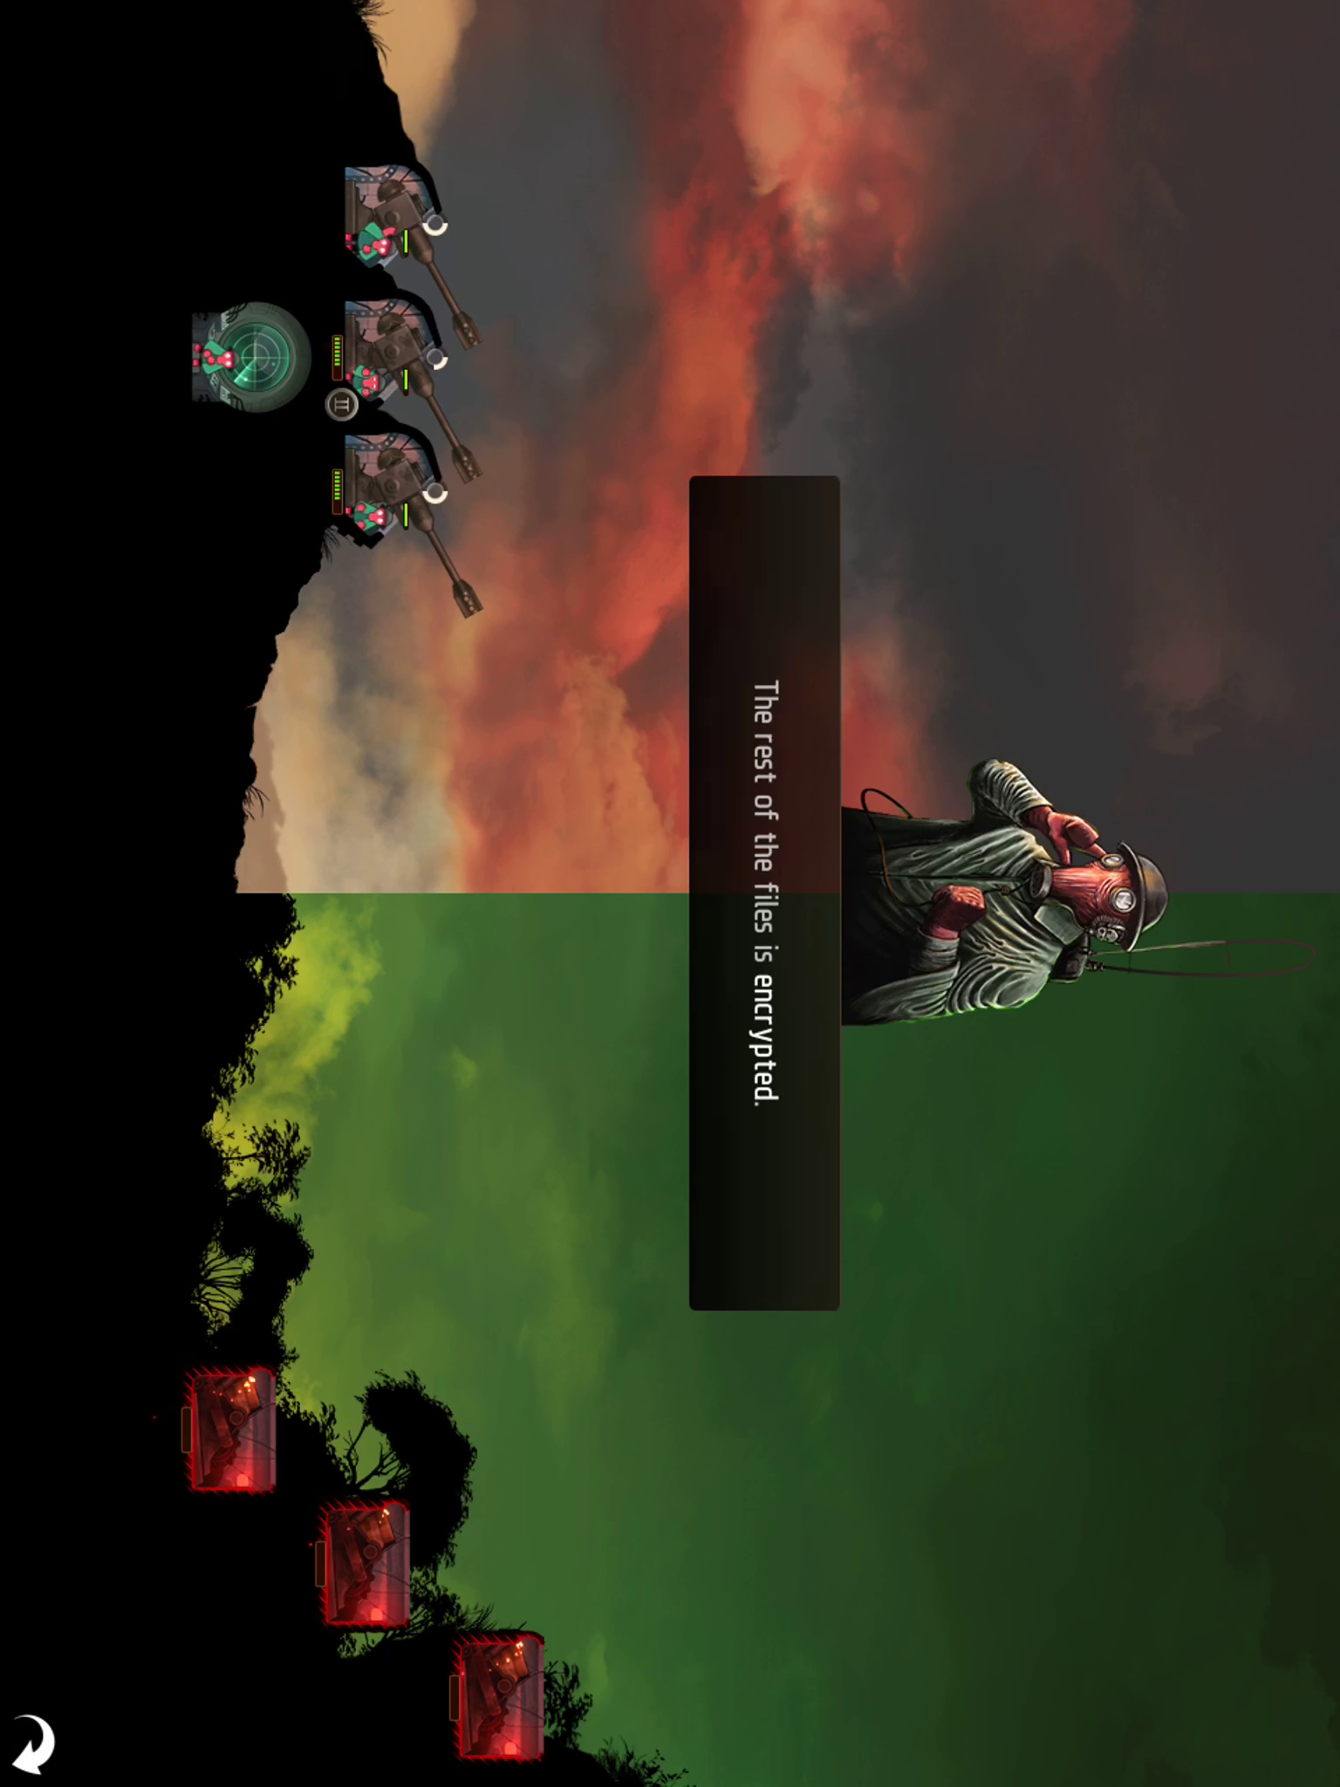
click(726, 894)
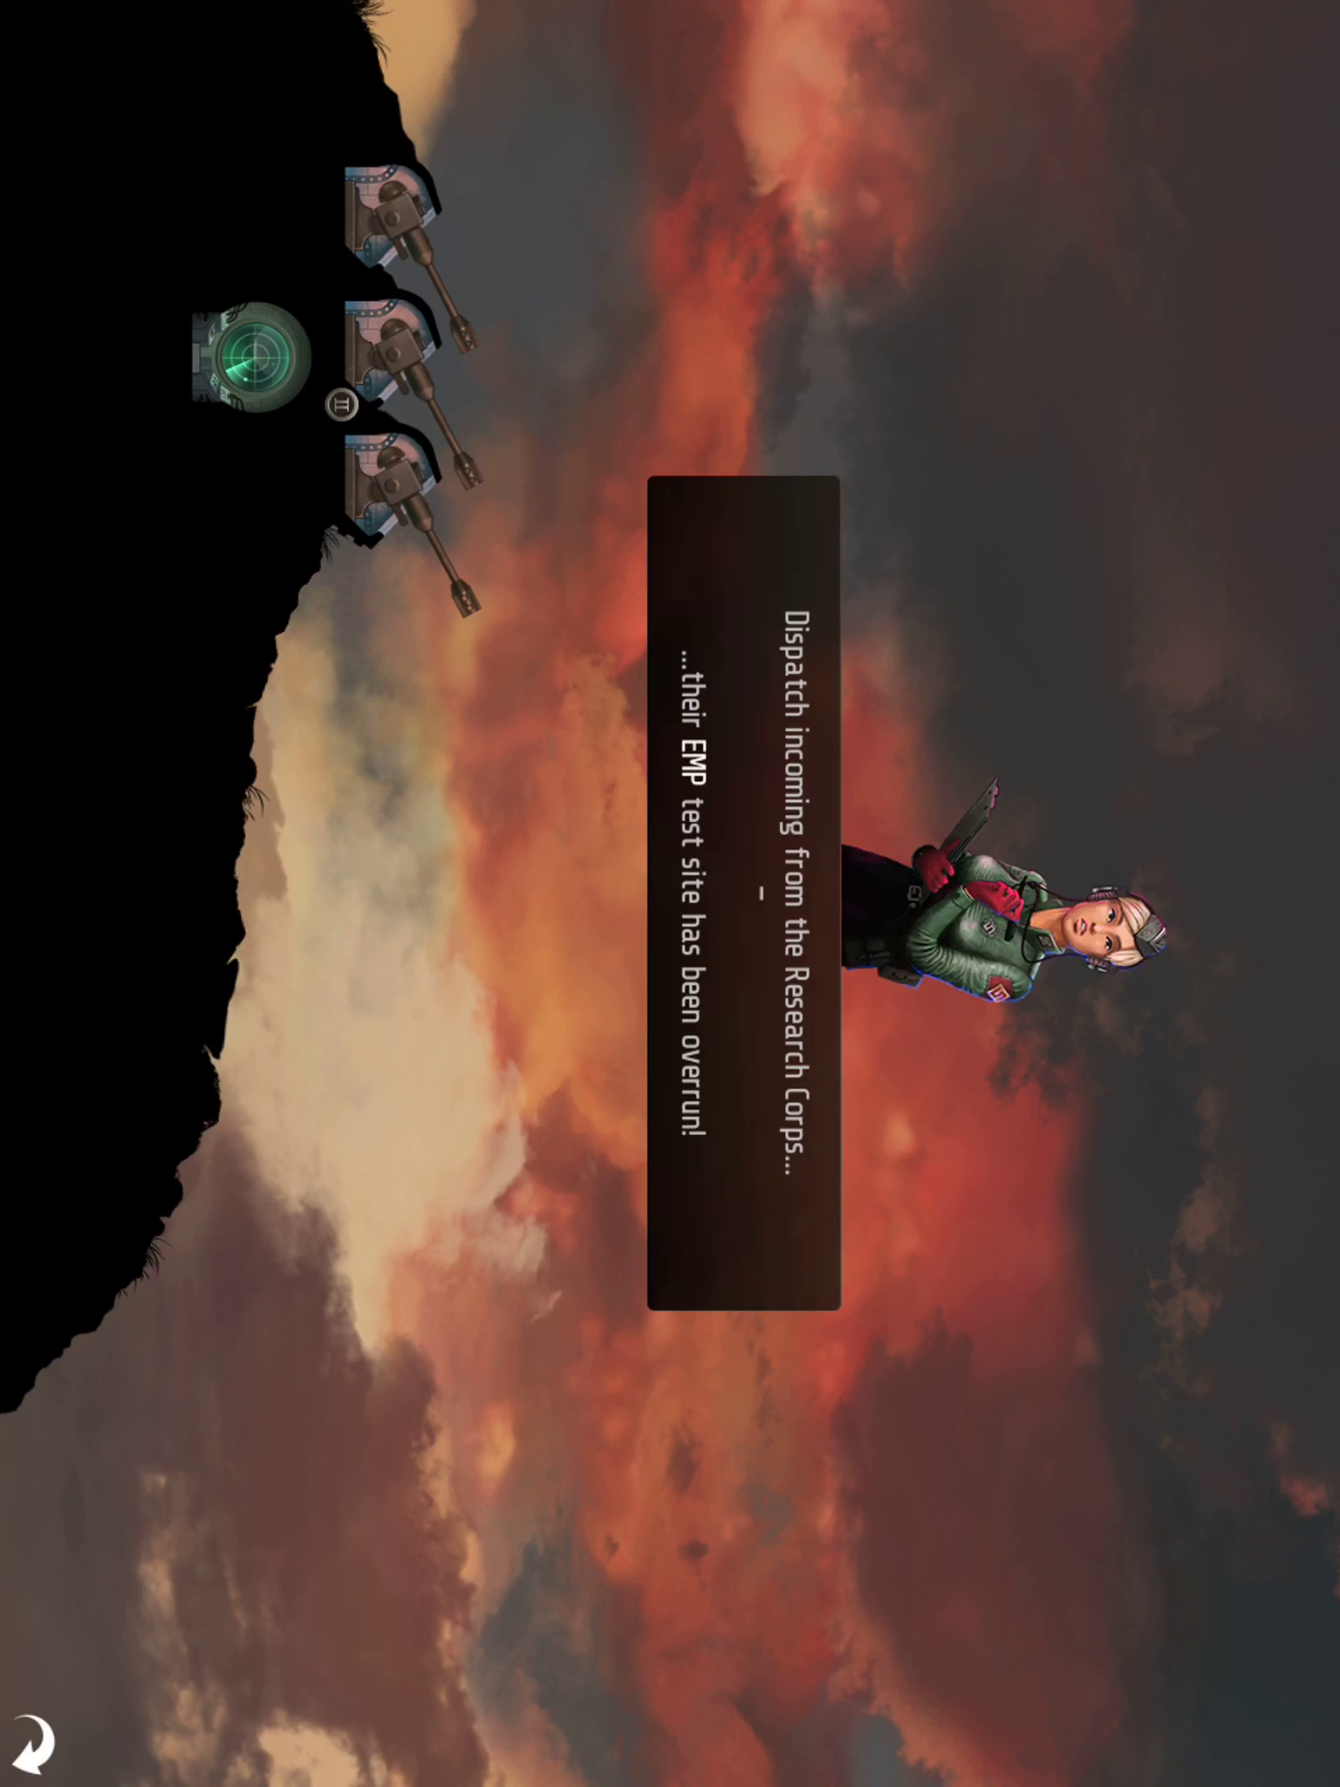
click(744, 895)
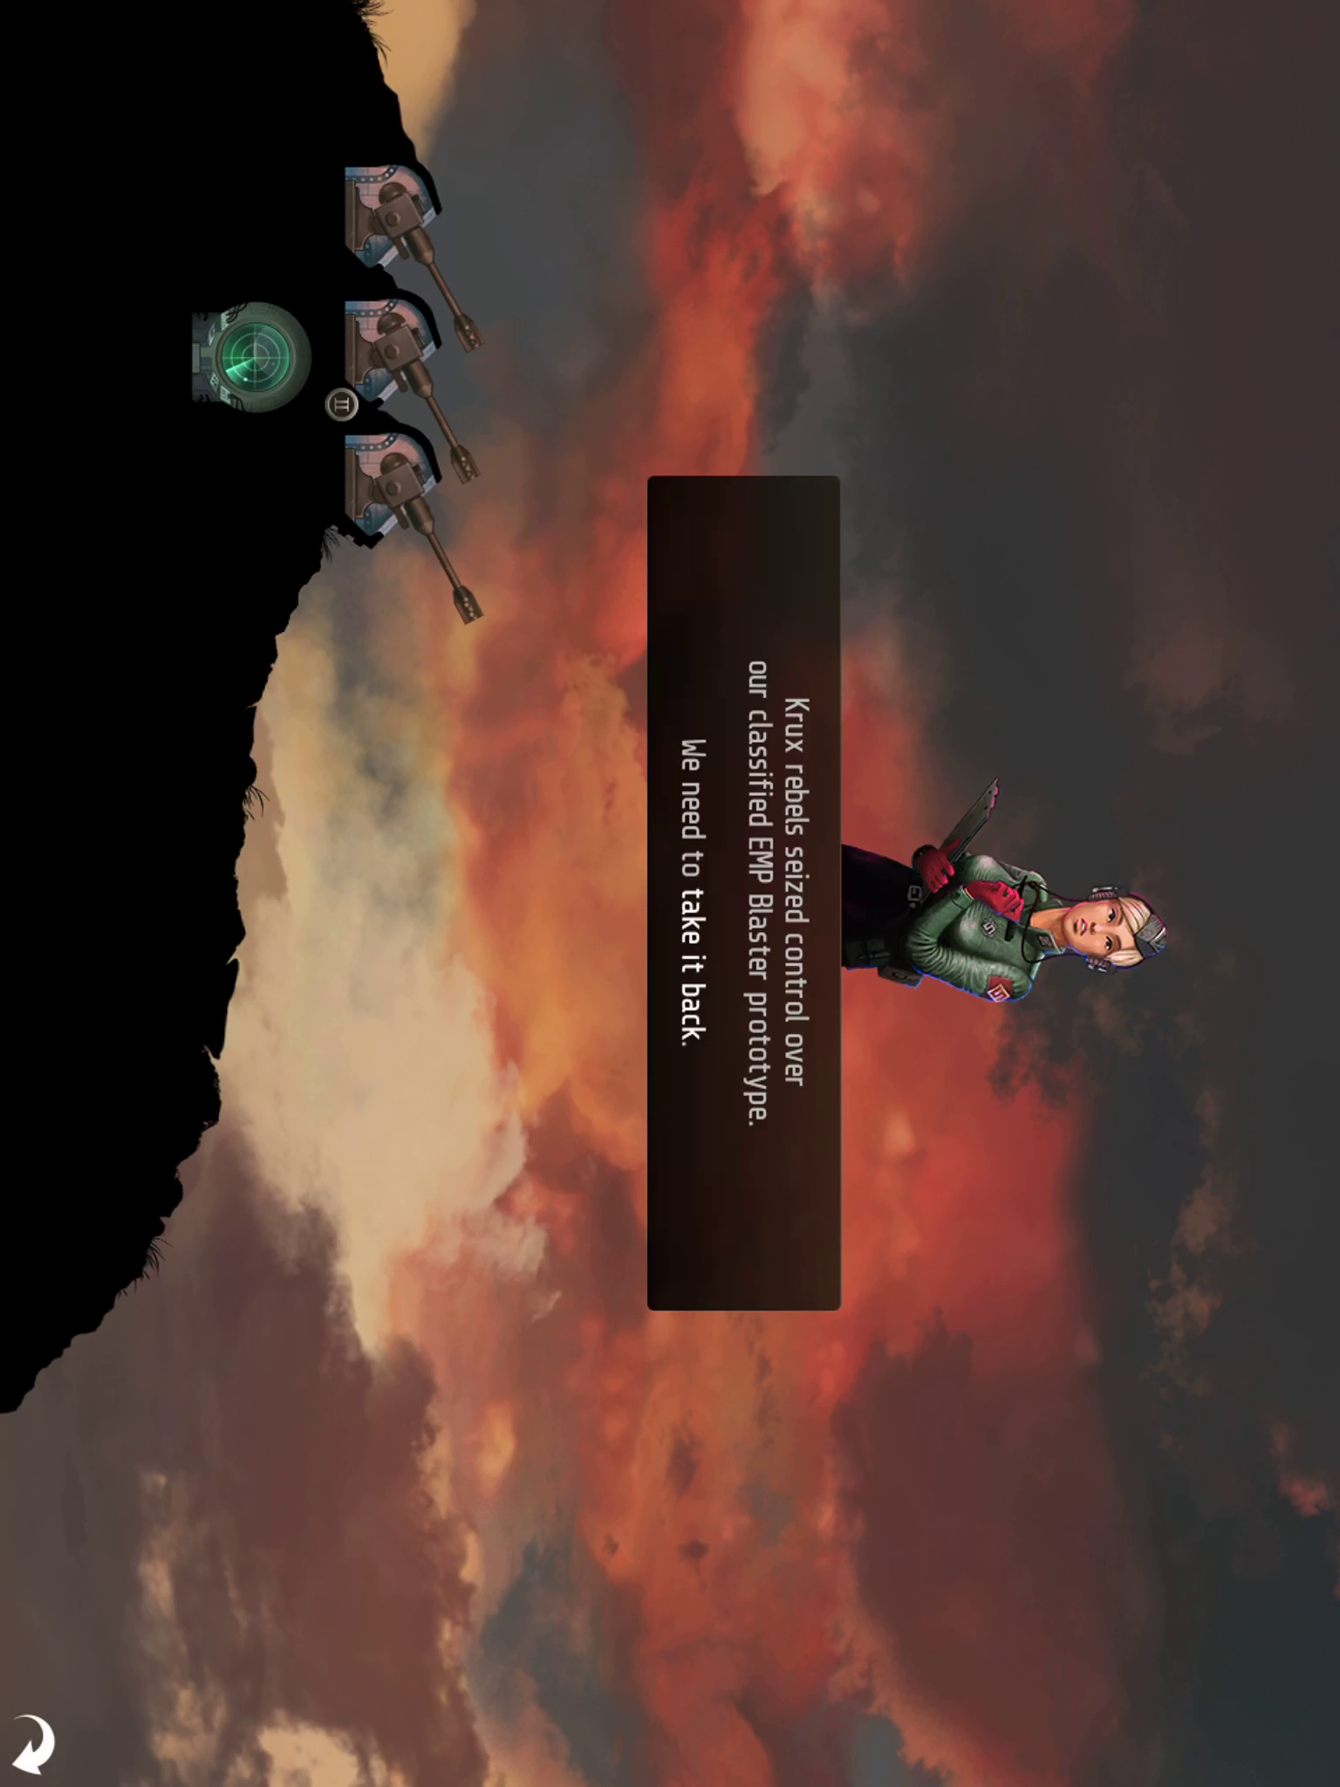
click(742, 895)
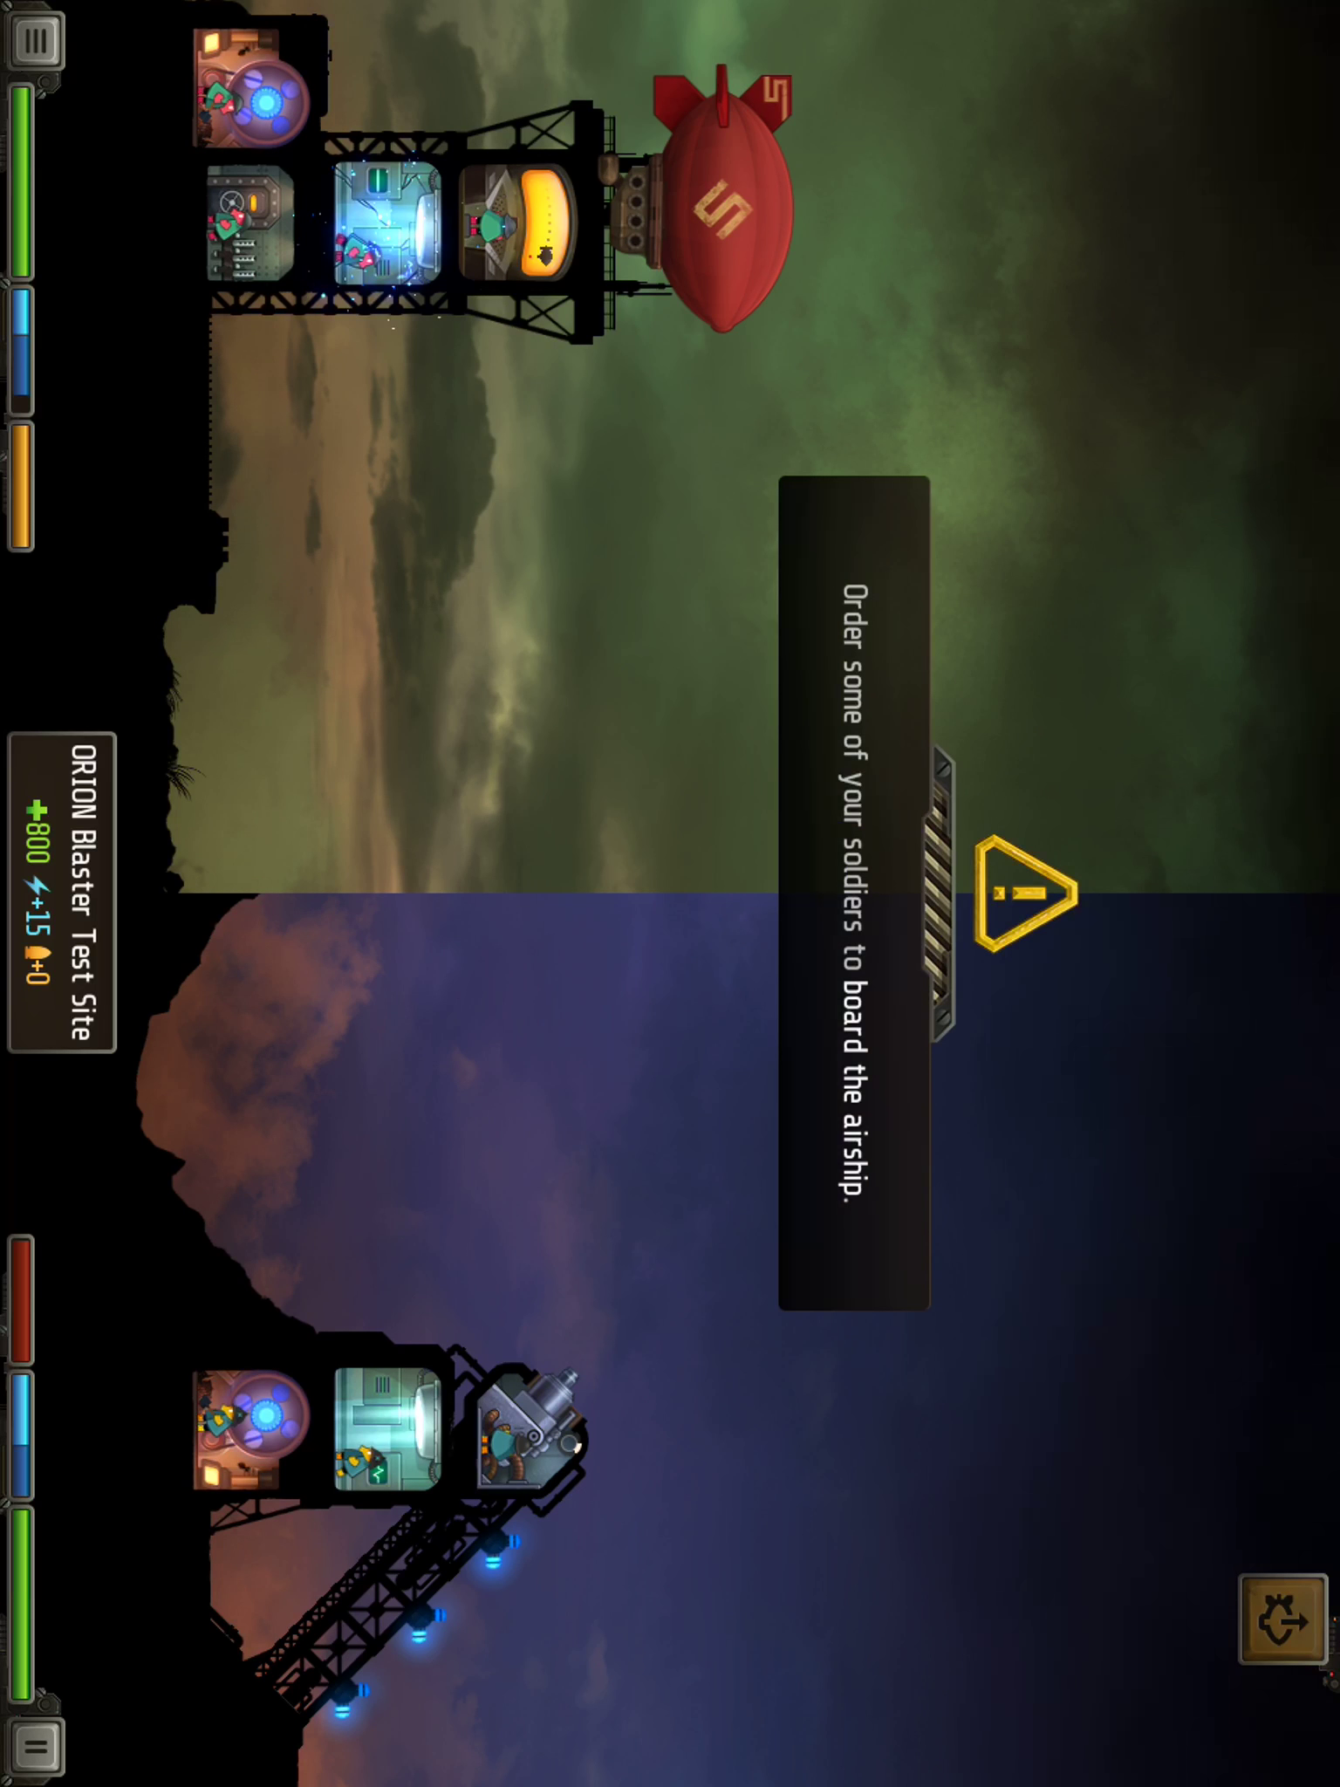
- Dismiss the boarding tips and send soldiers to the airship docking room
click(670, 894)
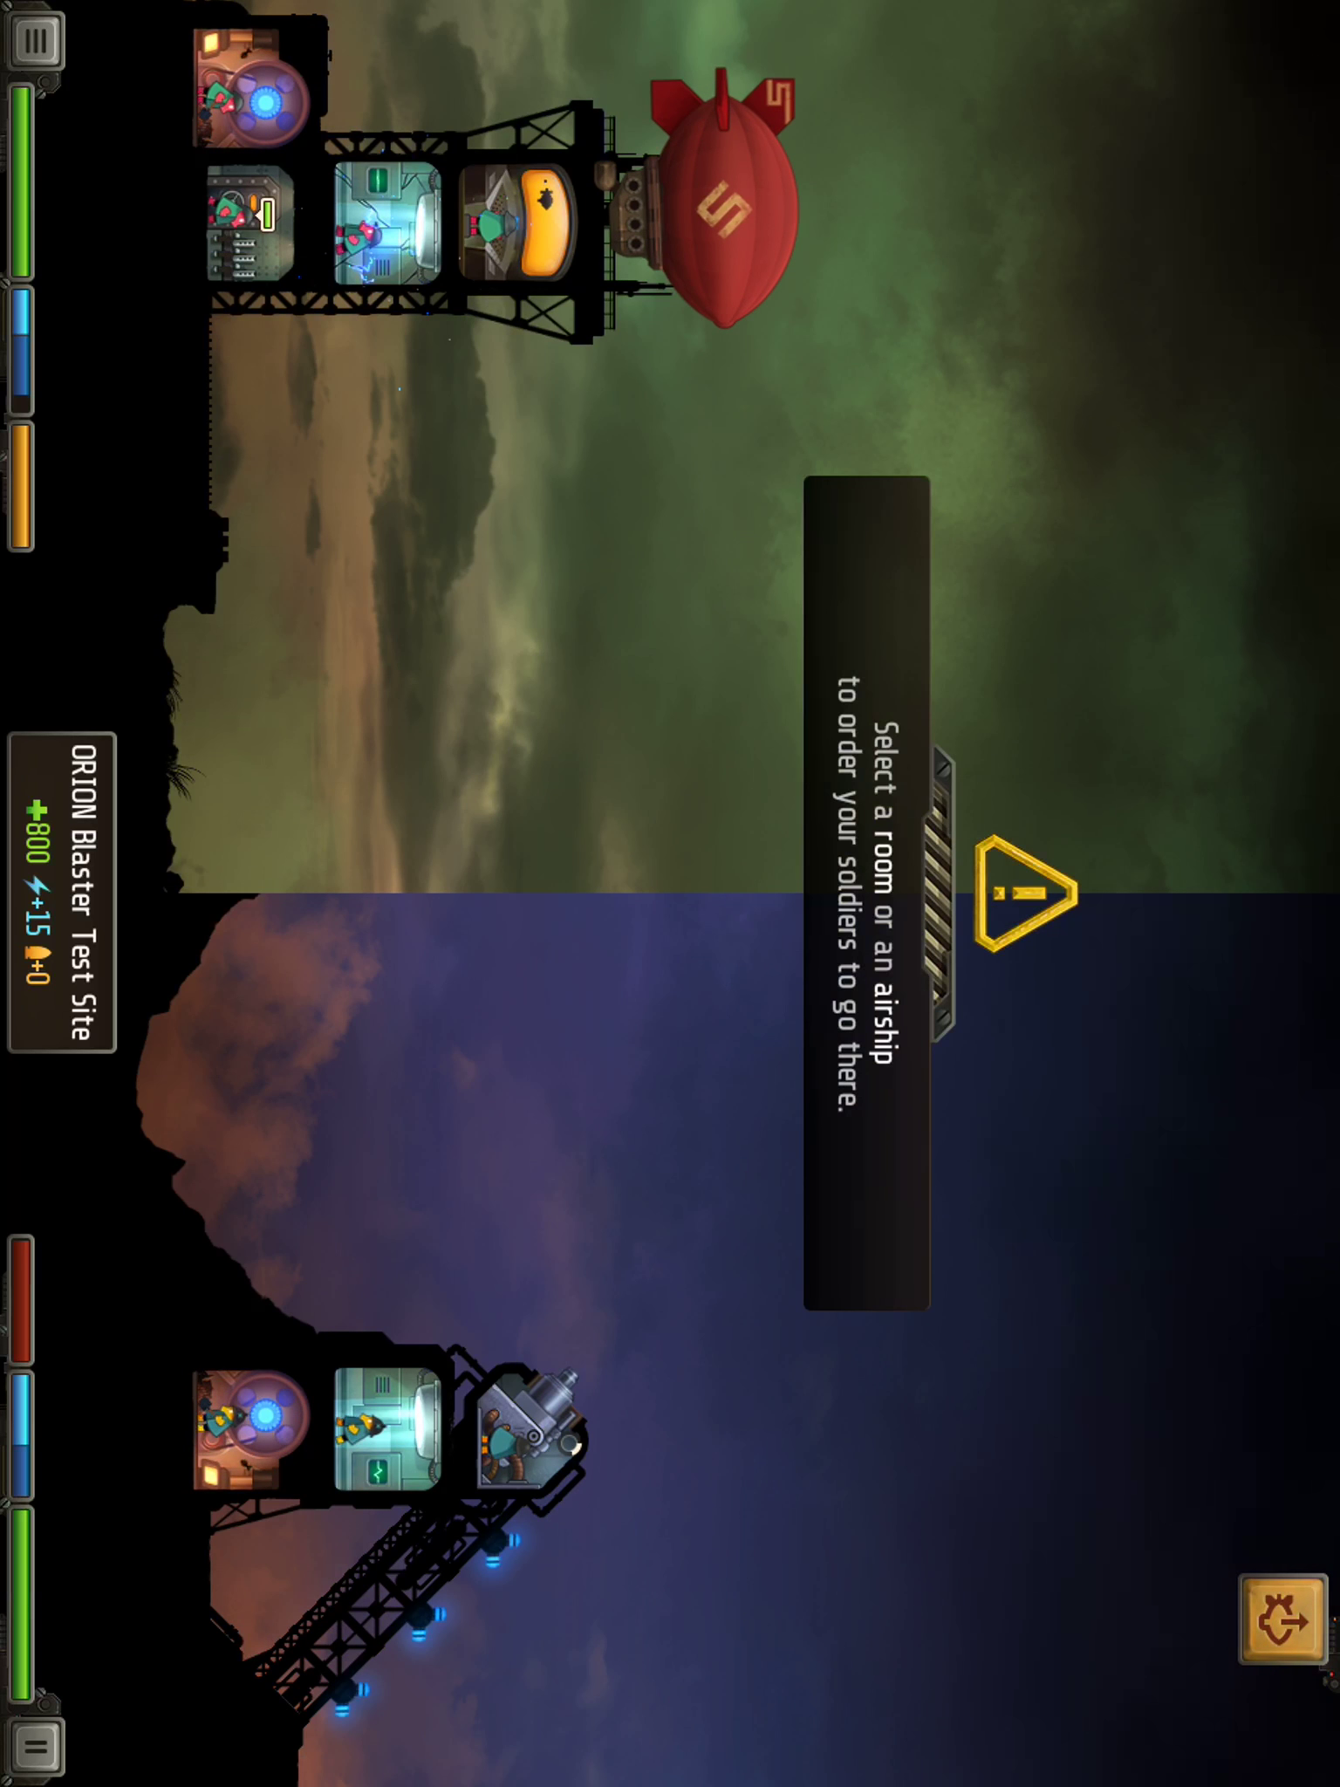
click(671, 894)
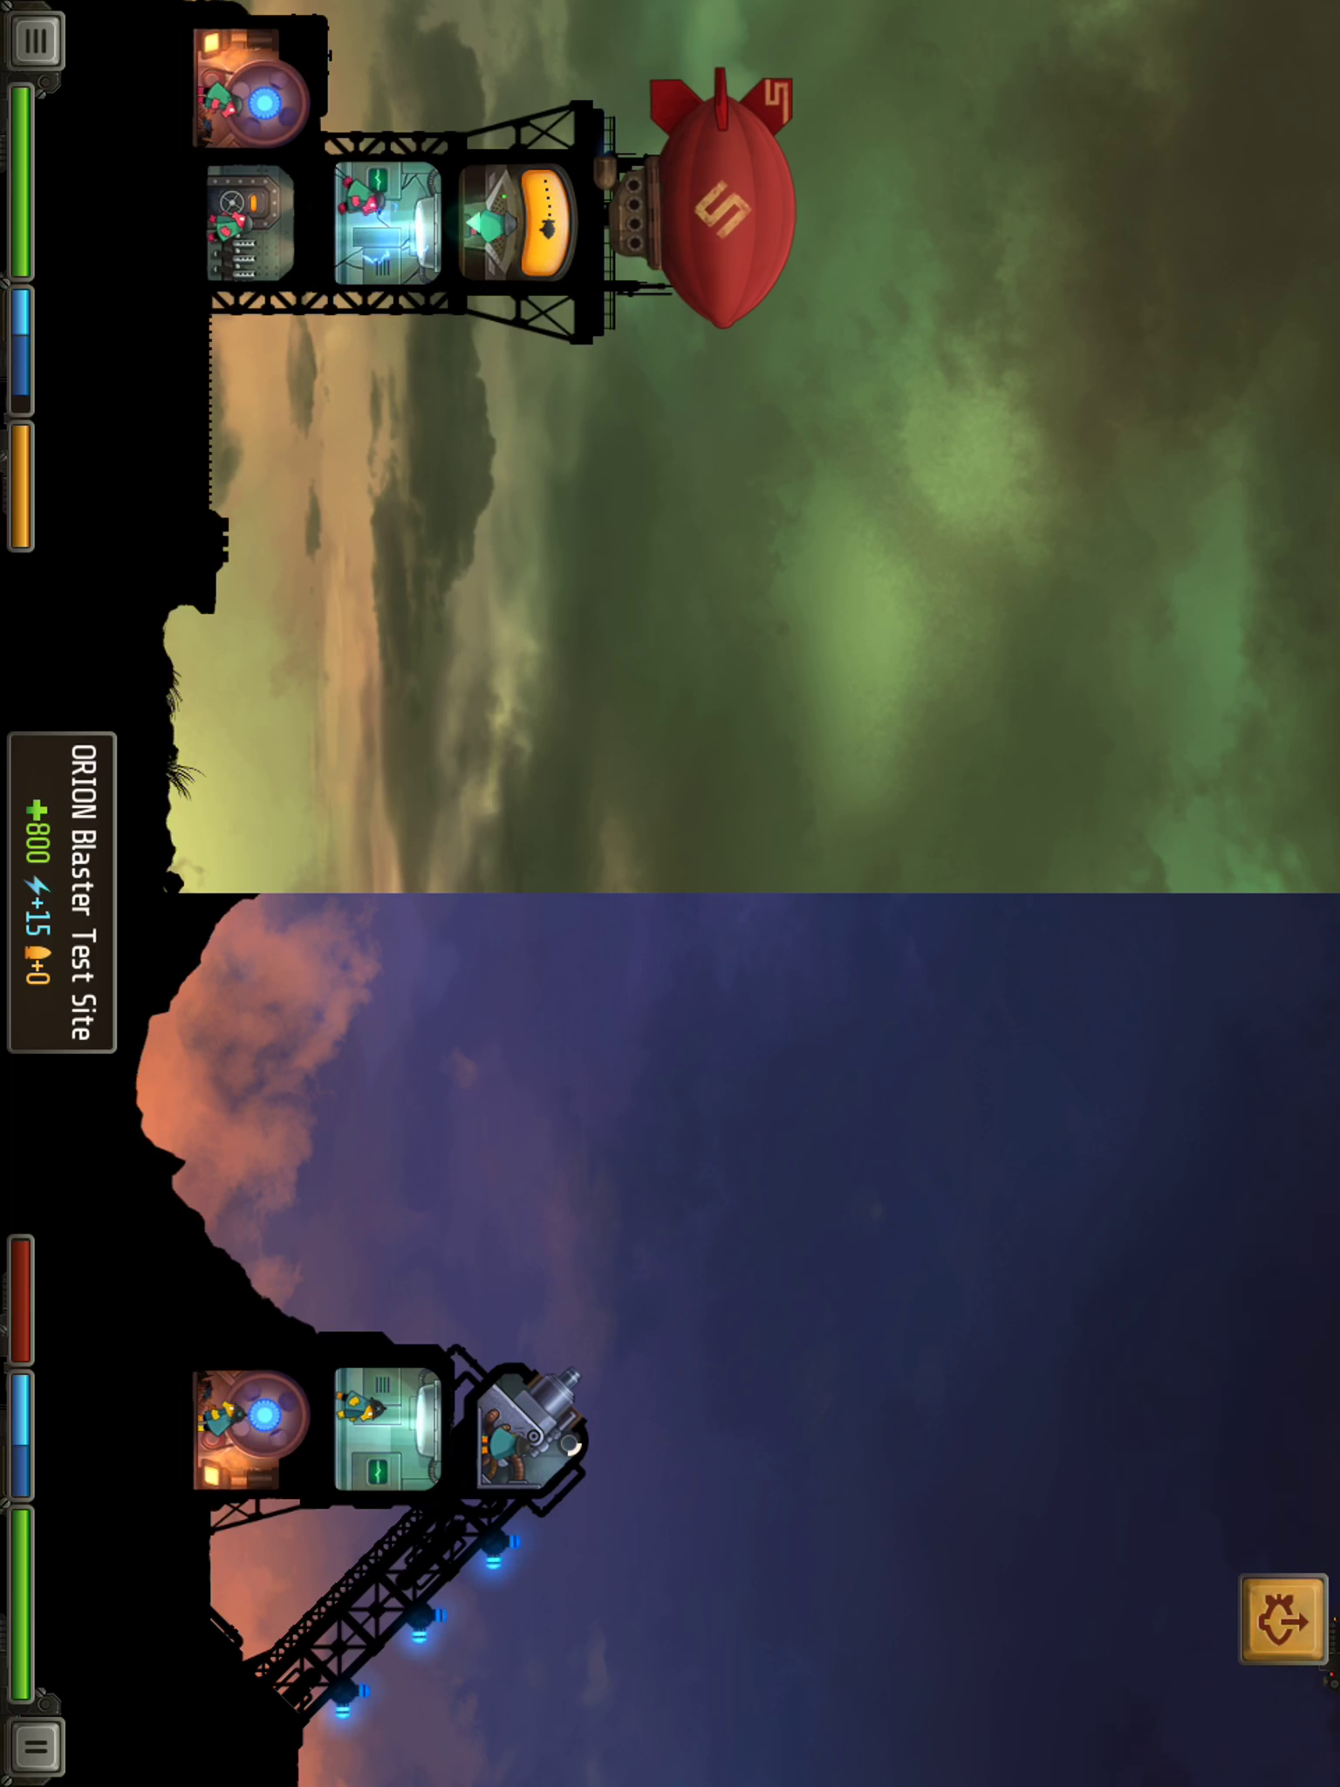
click(248, 224)
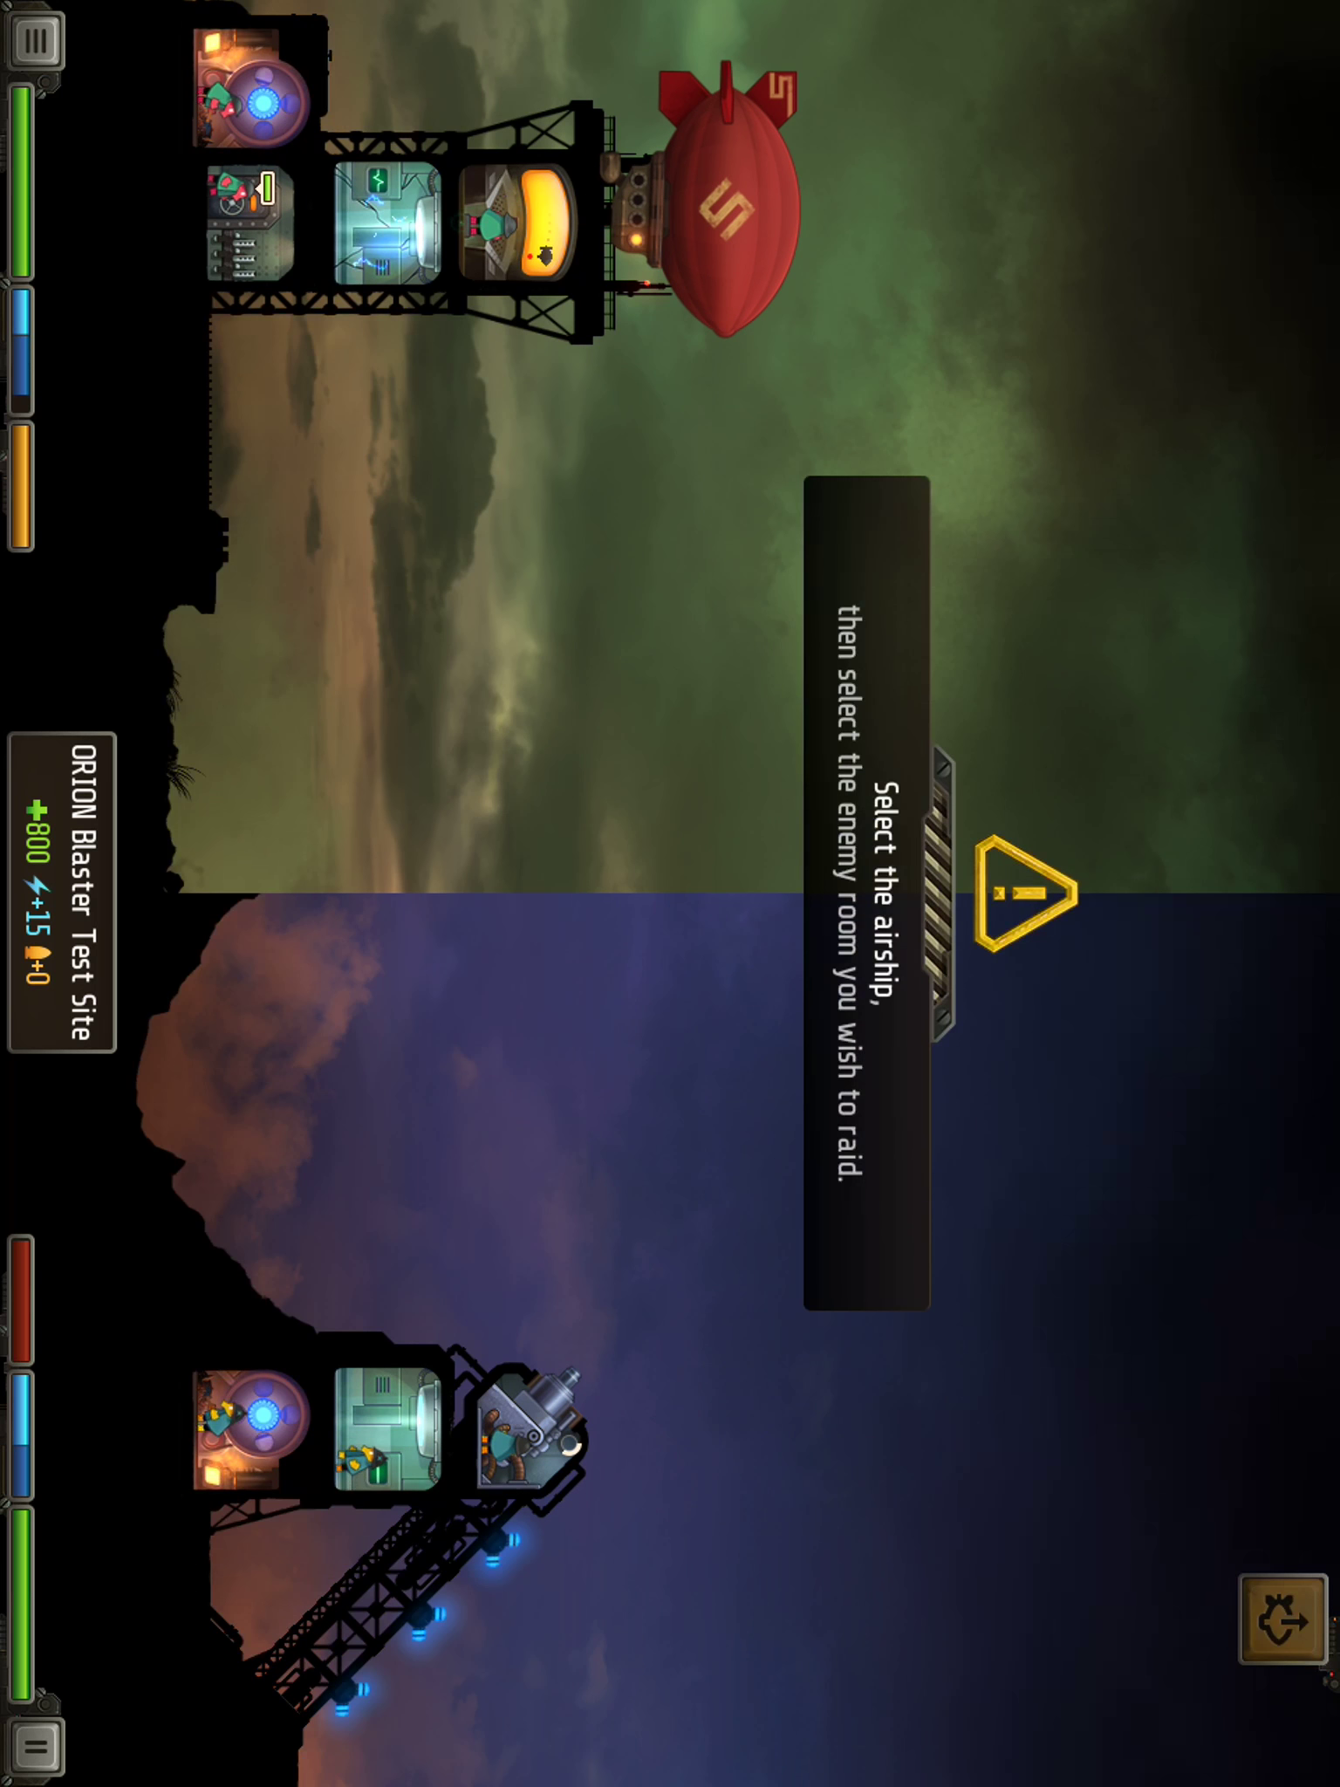
click(866, 894)
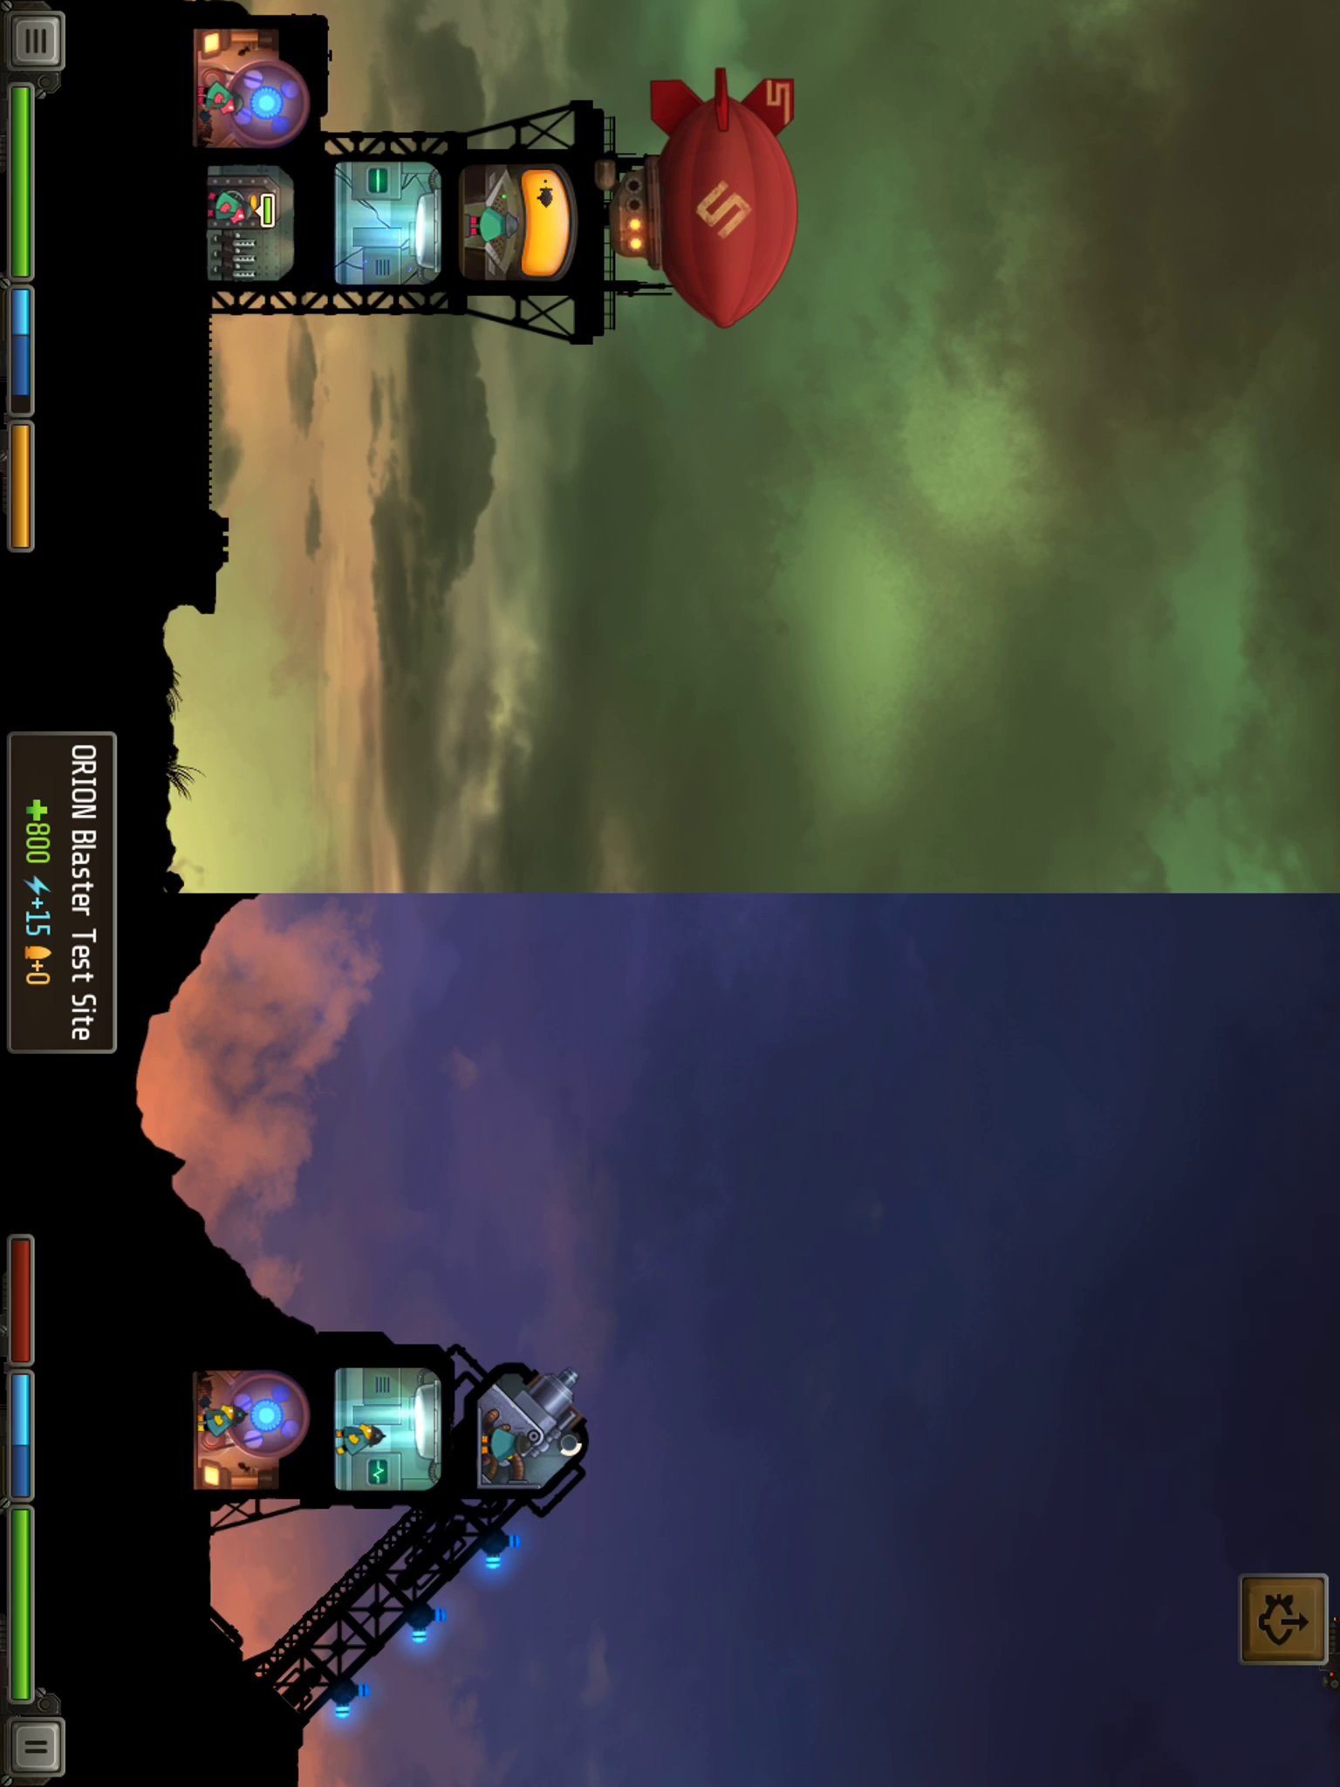
- Launch the docked airship at the ORION Blaster Test Site
click(723, 210)
click(388, 1424)
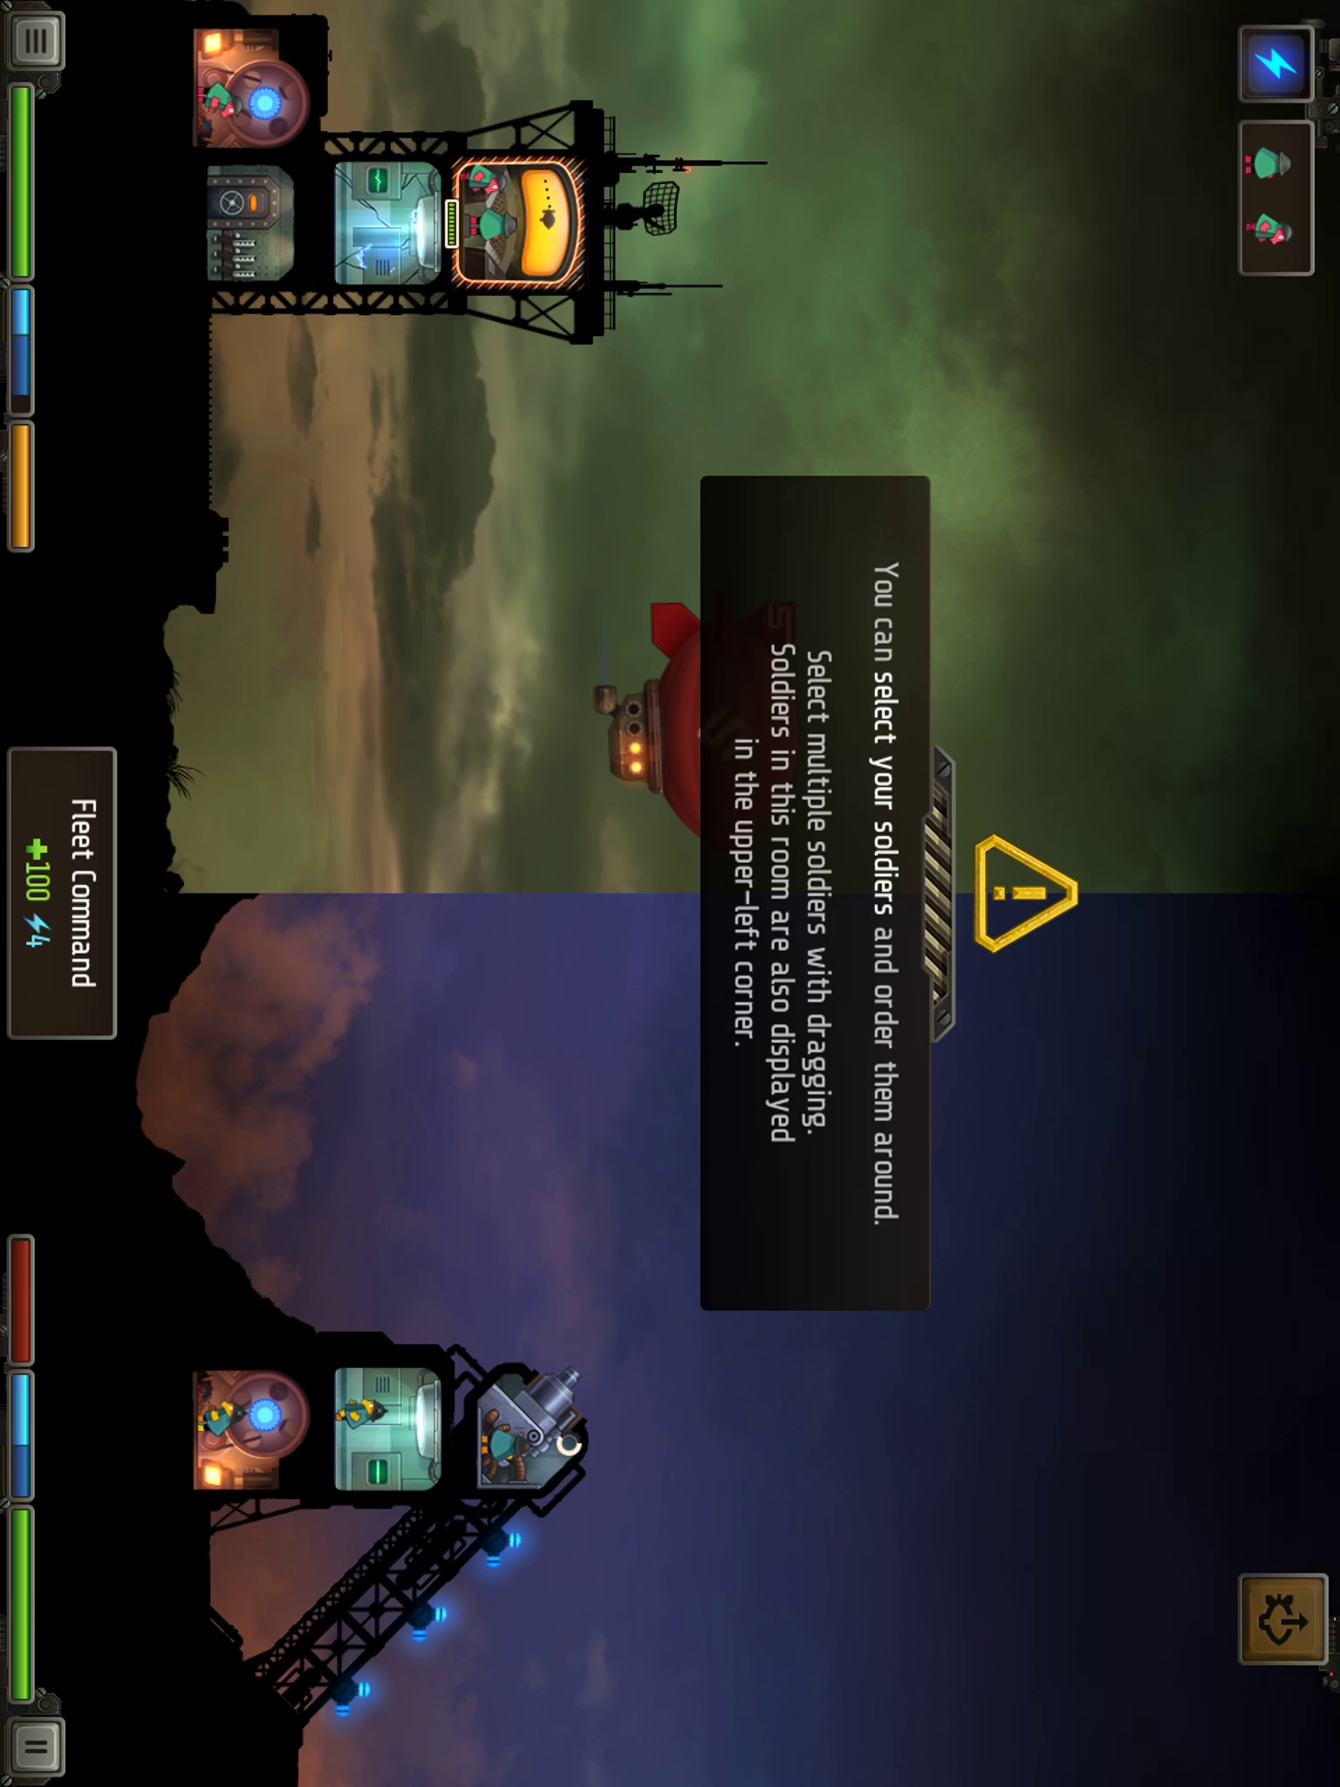
click(814, 894)
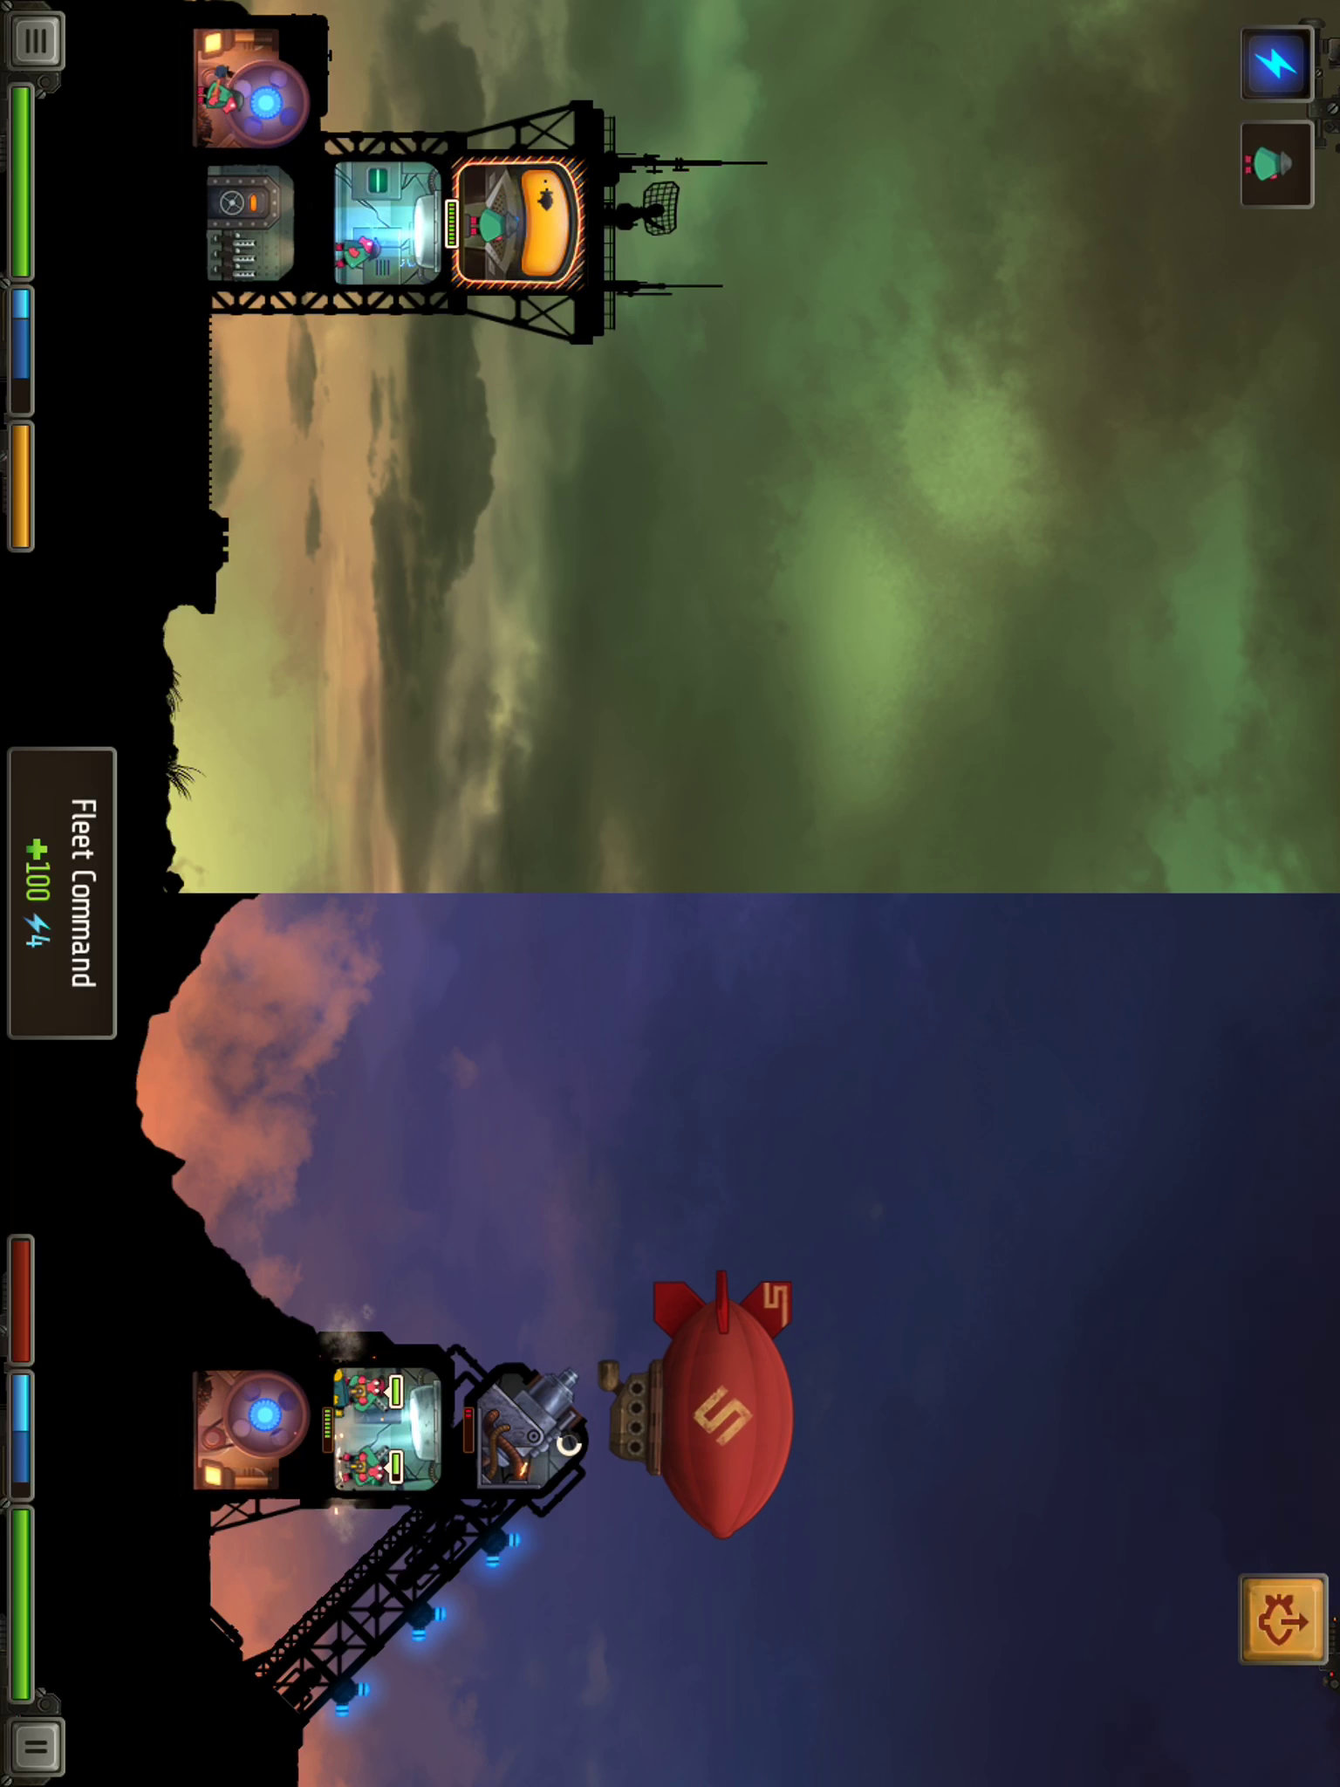
click(531, 1424)
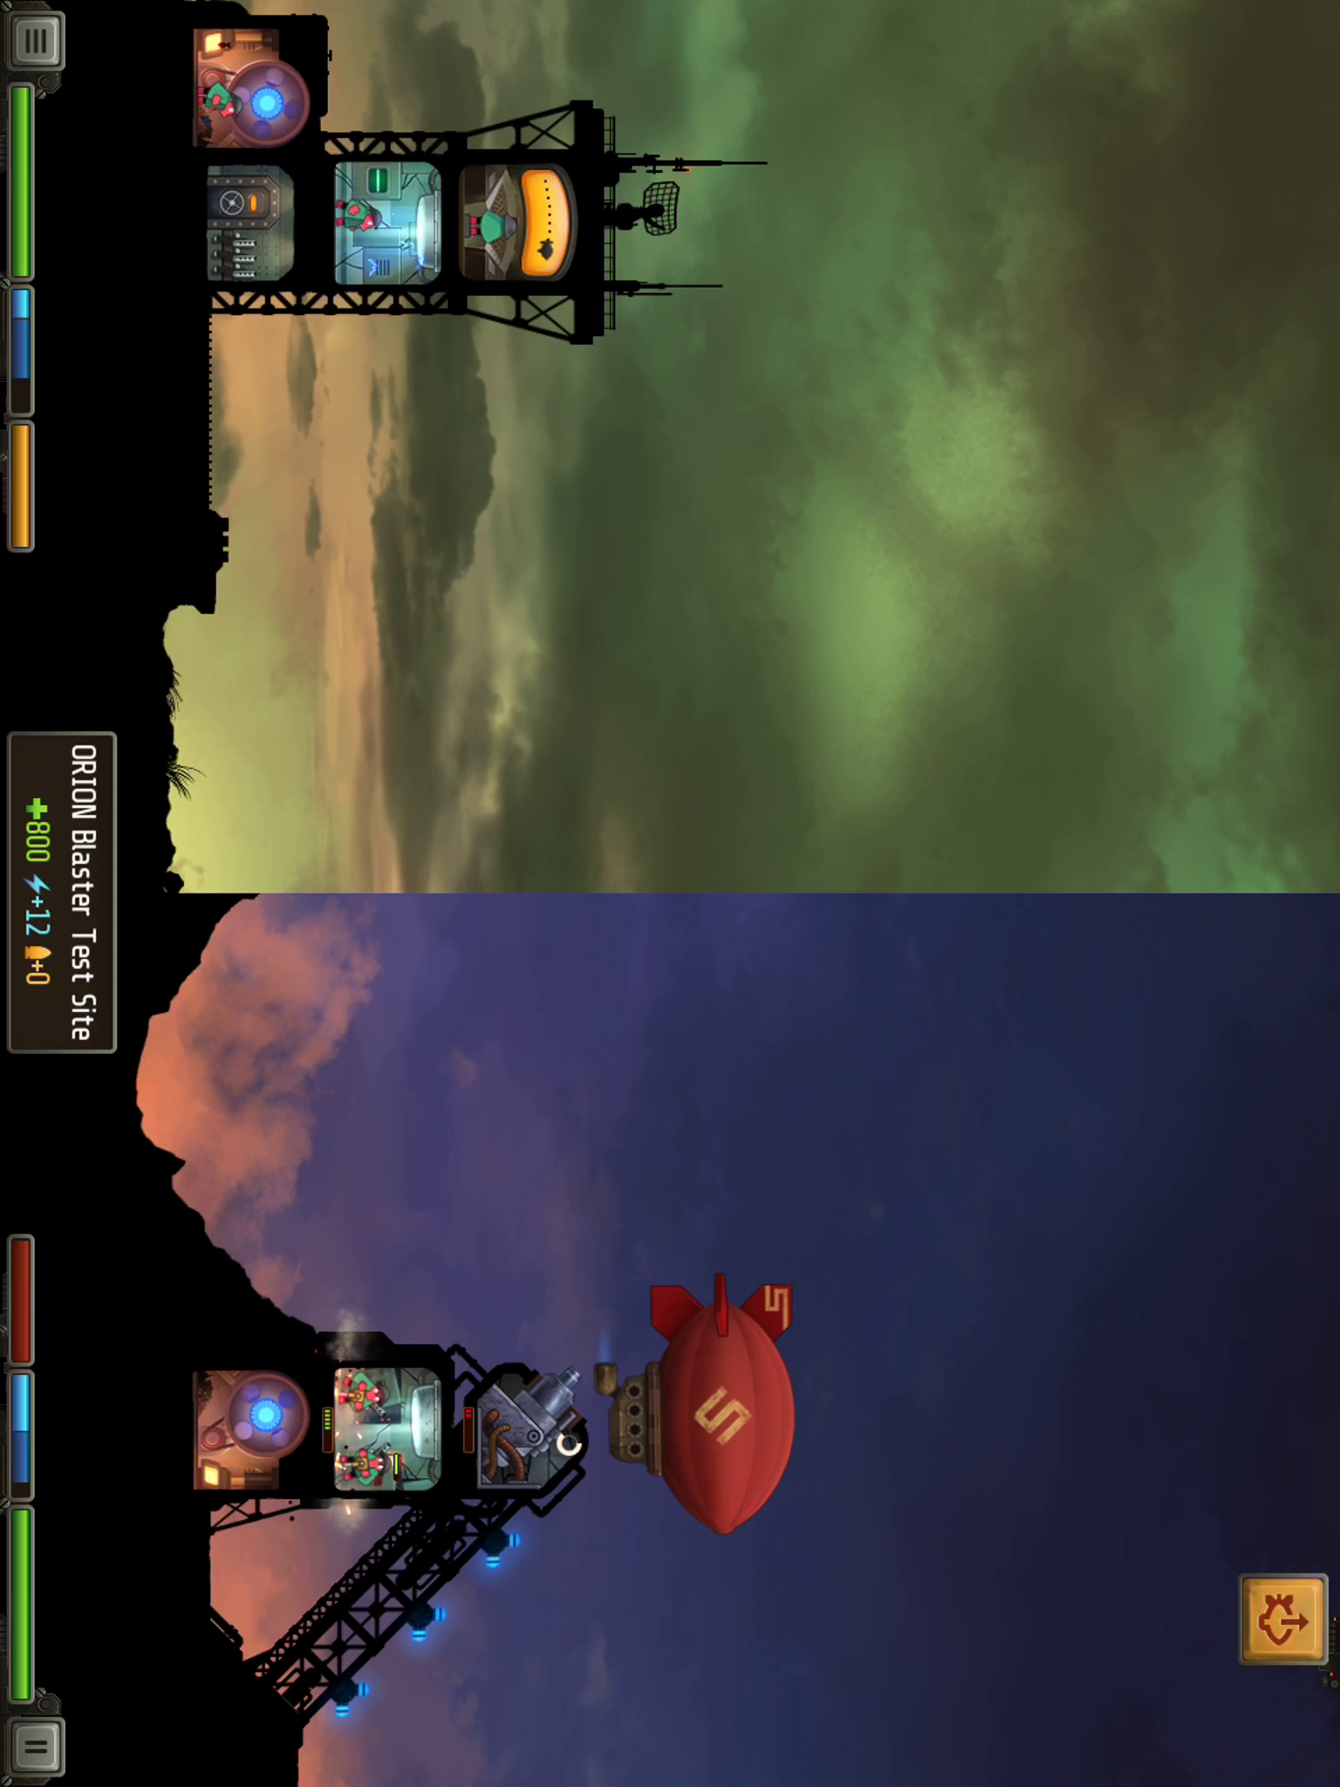
click(723, 1397)
click(1283, 1618)
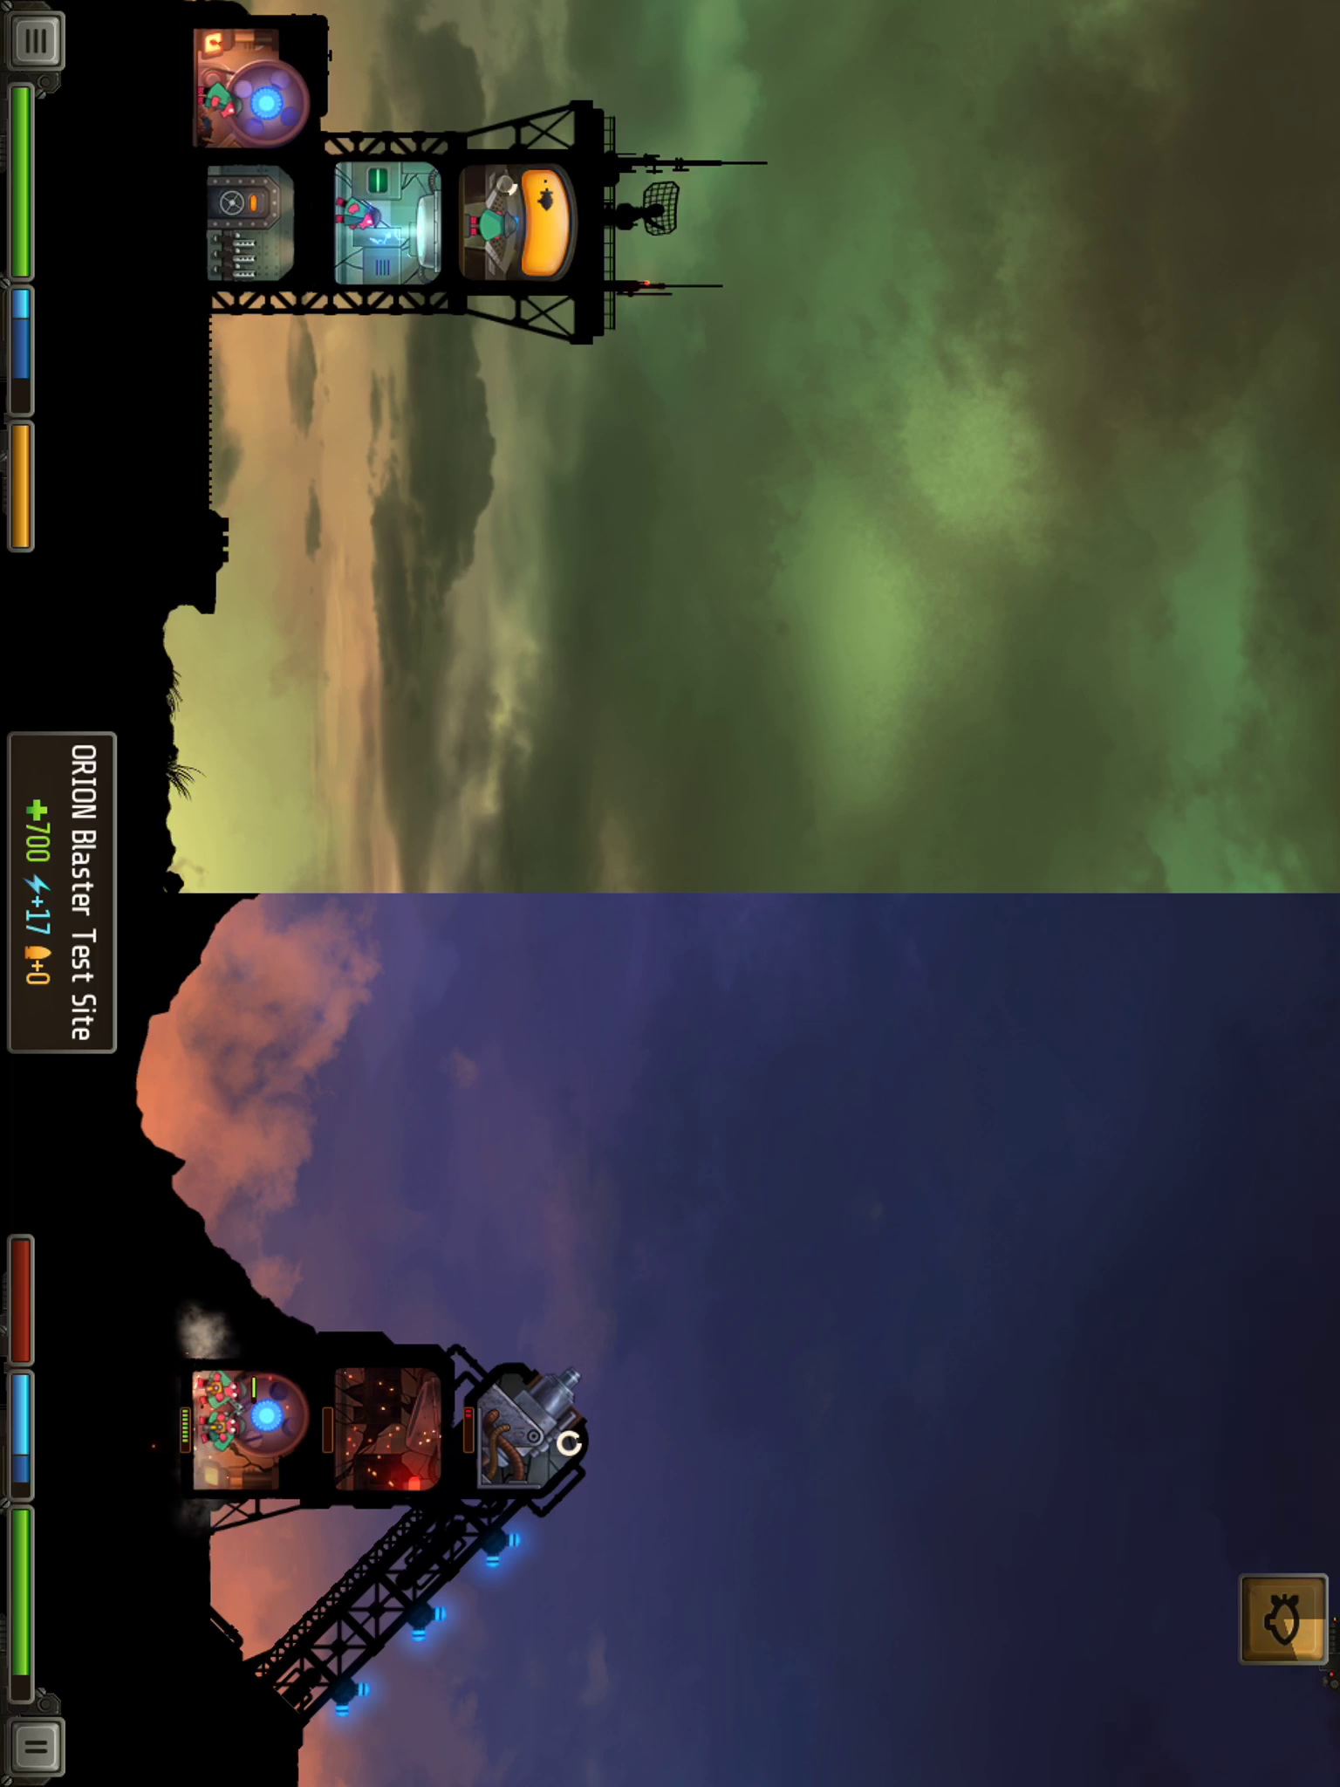
- Toggle the Fleet Command room's power, then deselect it
click(518, 217)
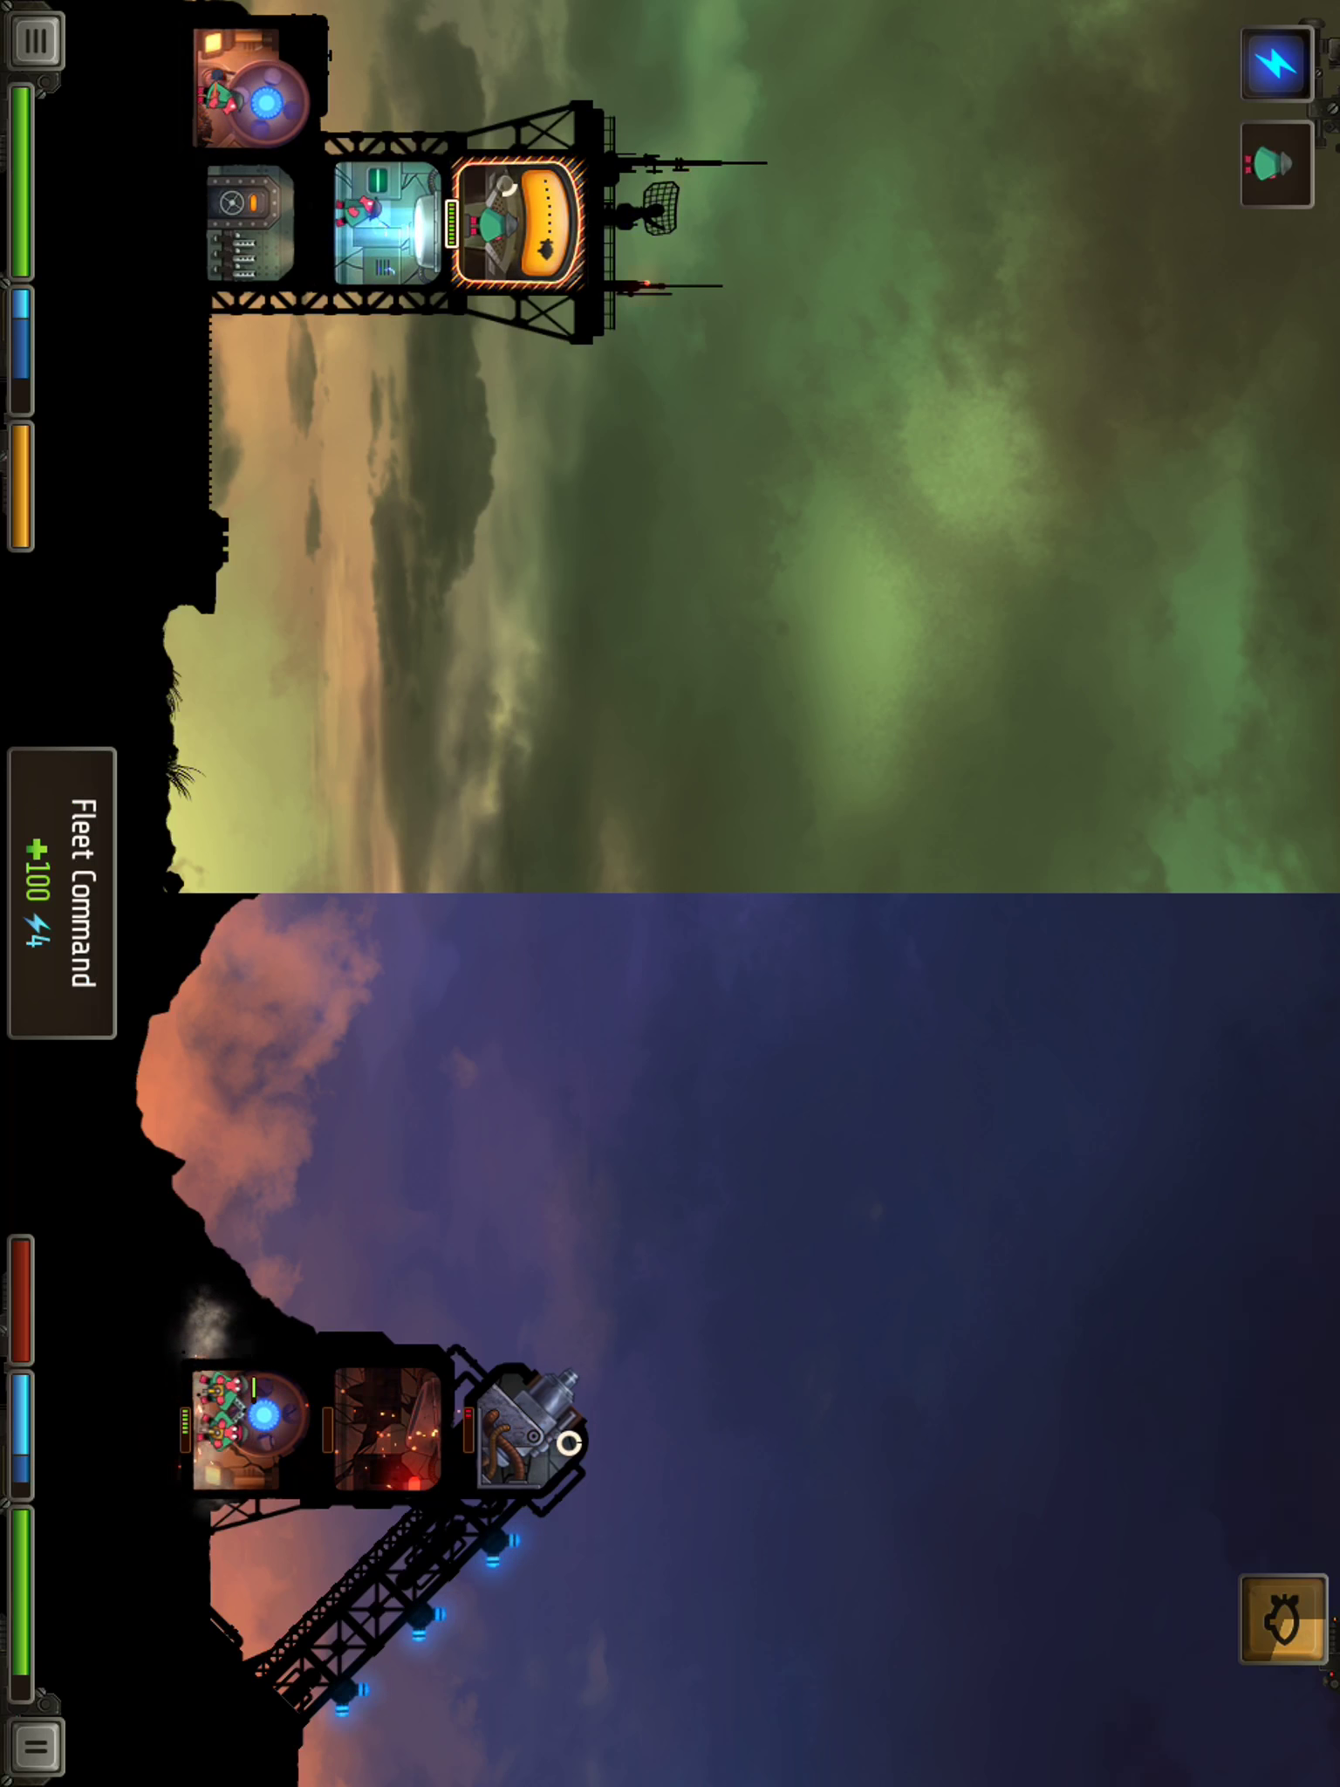
click(1276, 63)
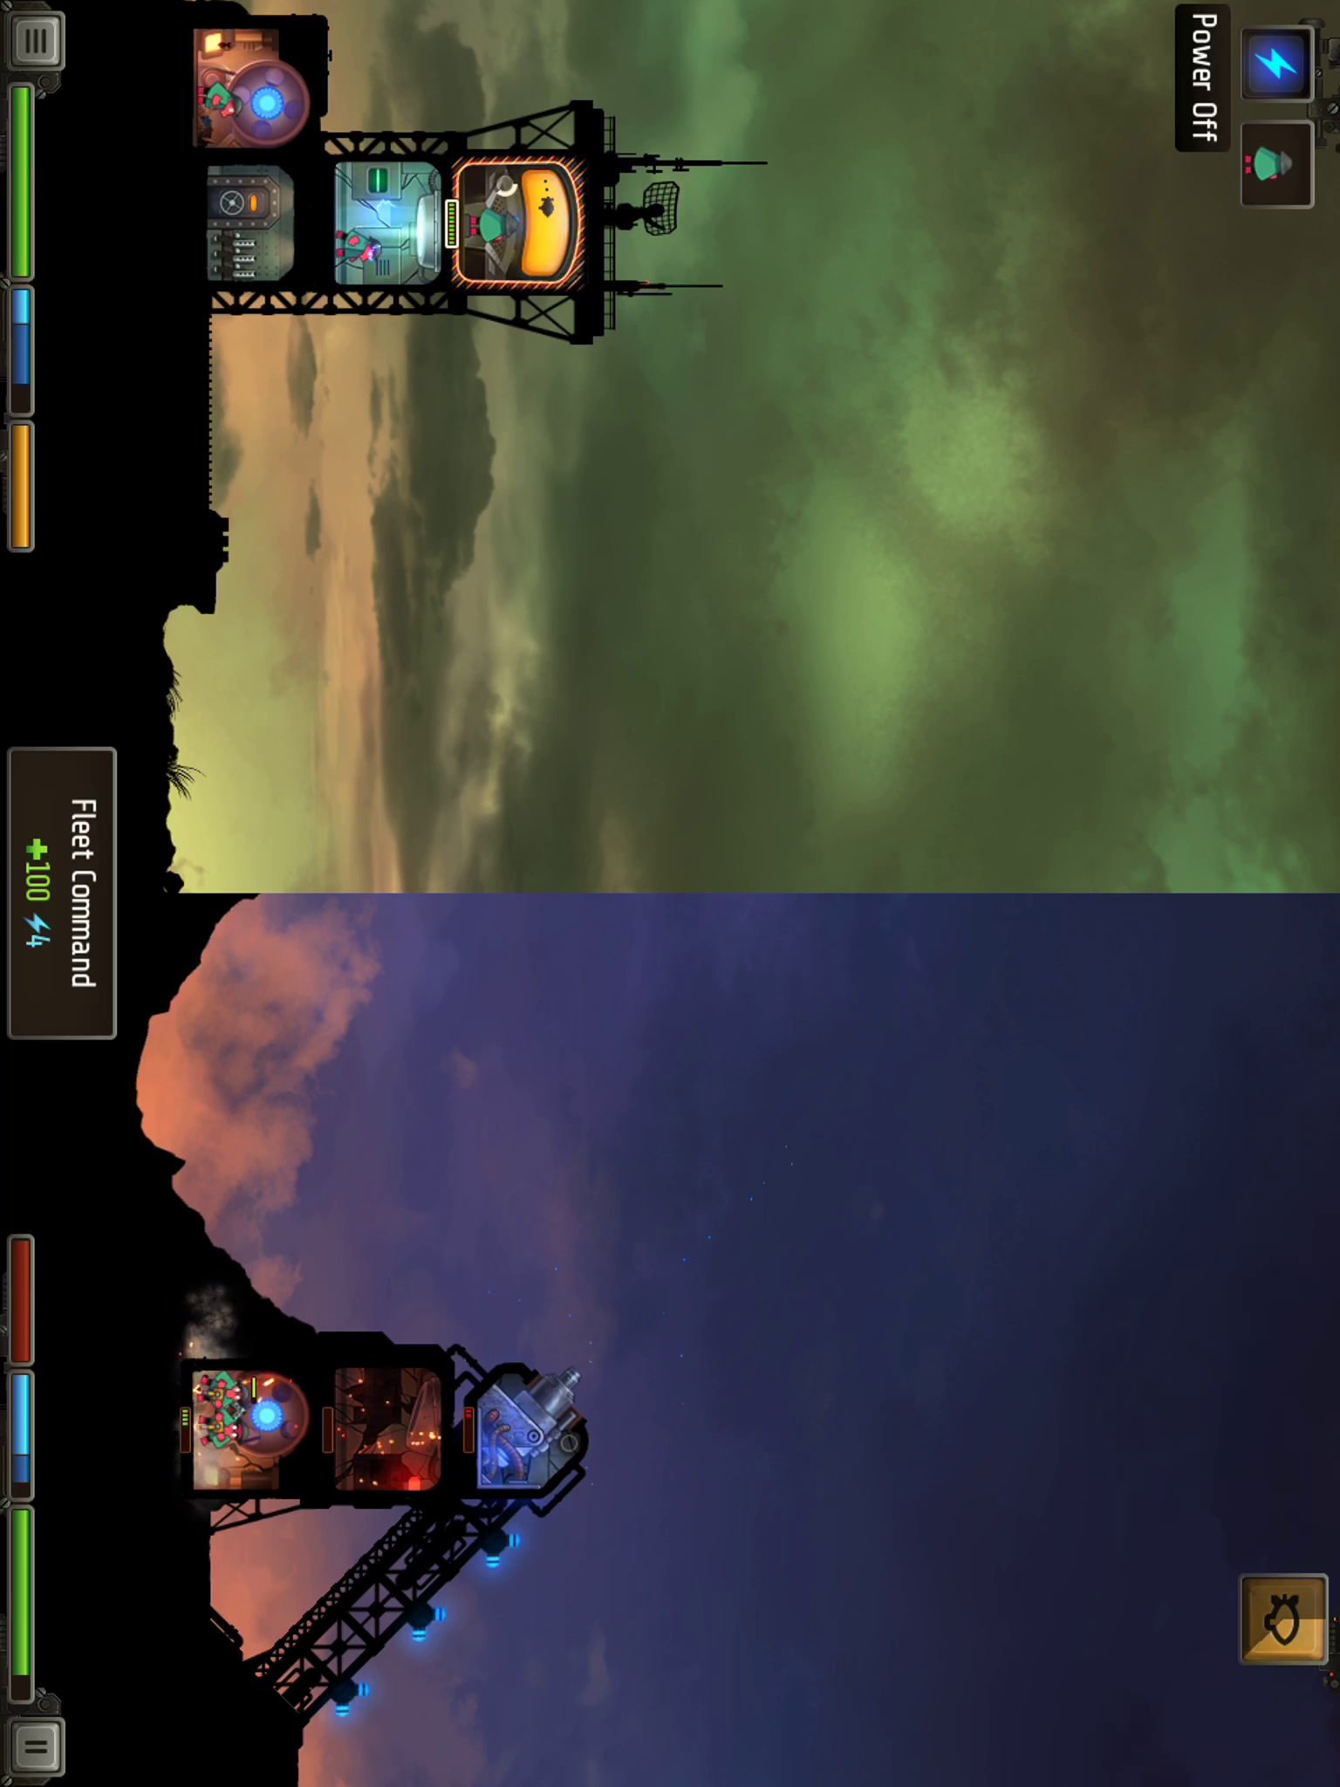
click(909, 559)
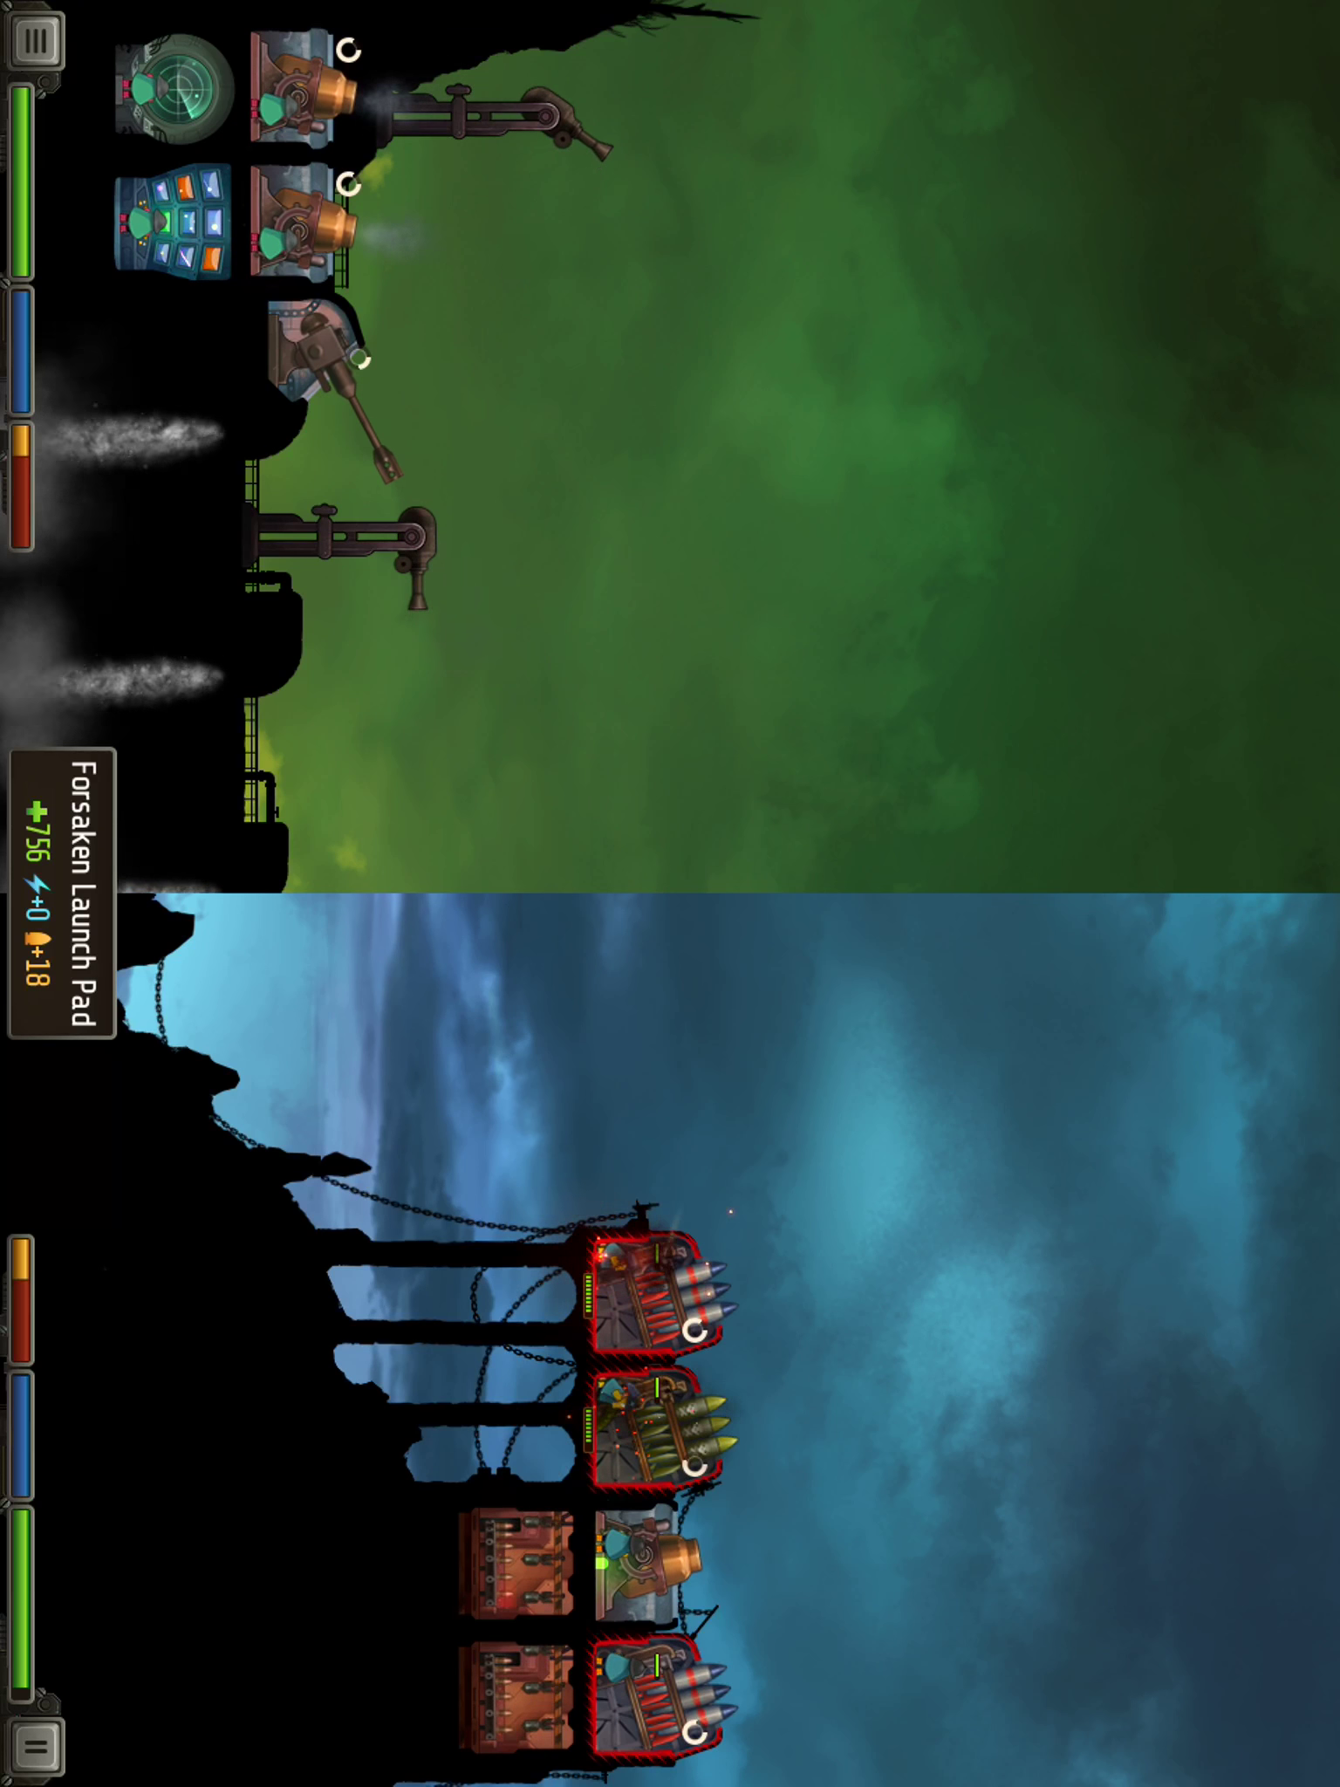
- Target the enemy's top rocket launcher with the BASILISK Cannon, then select the Forsaken Launch Pad room
click(315, 350)
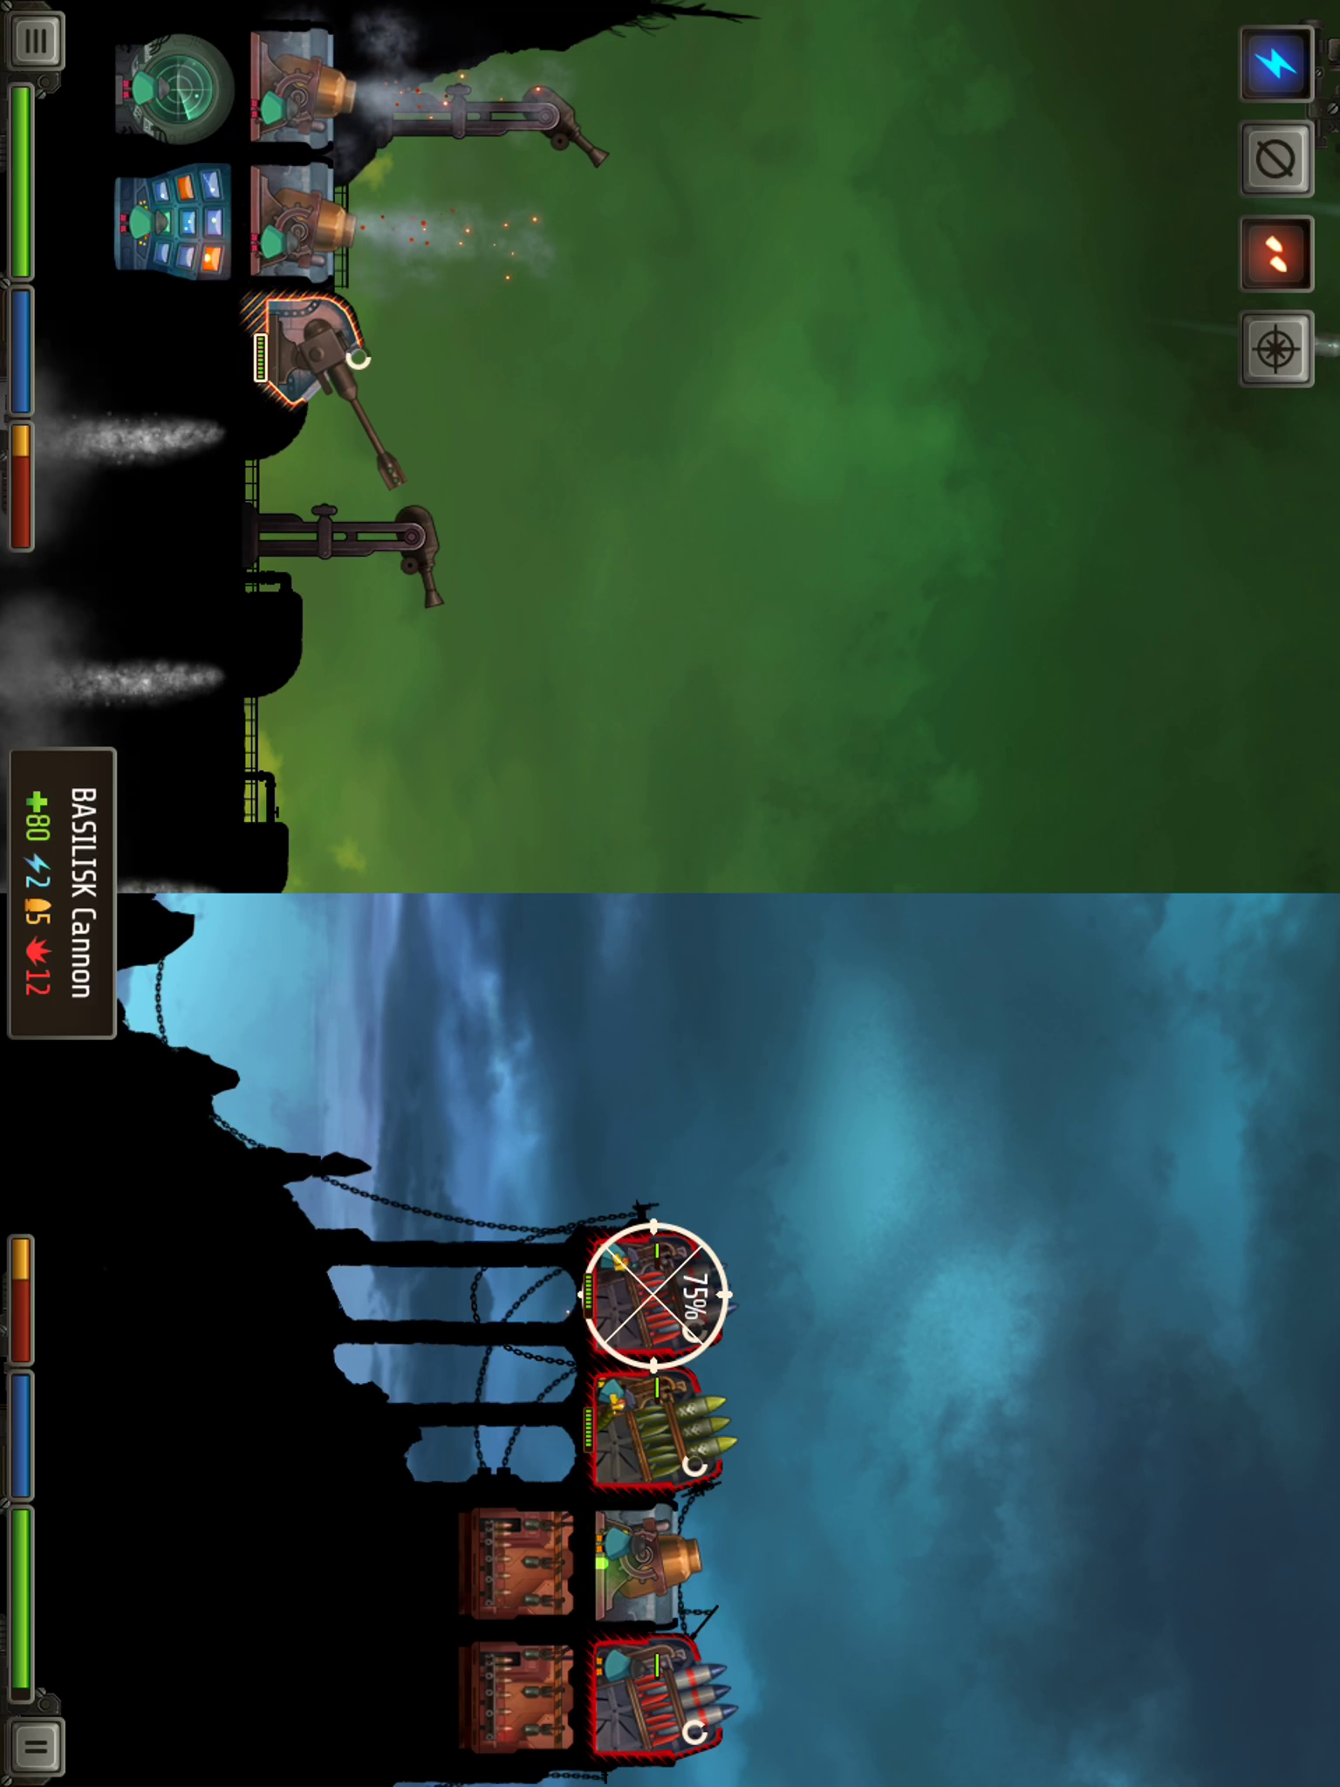
click(663, 1291)
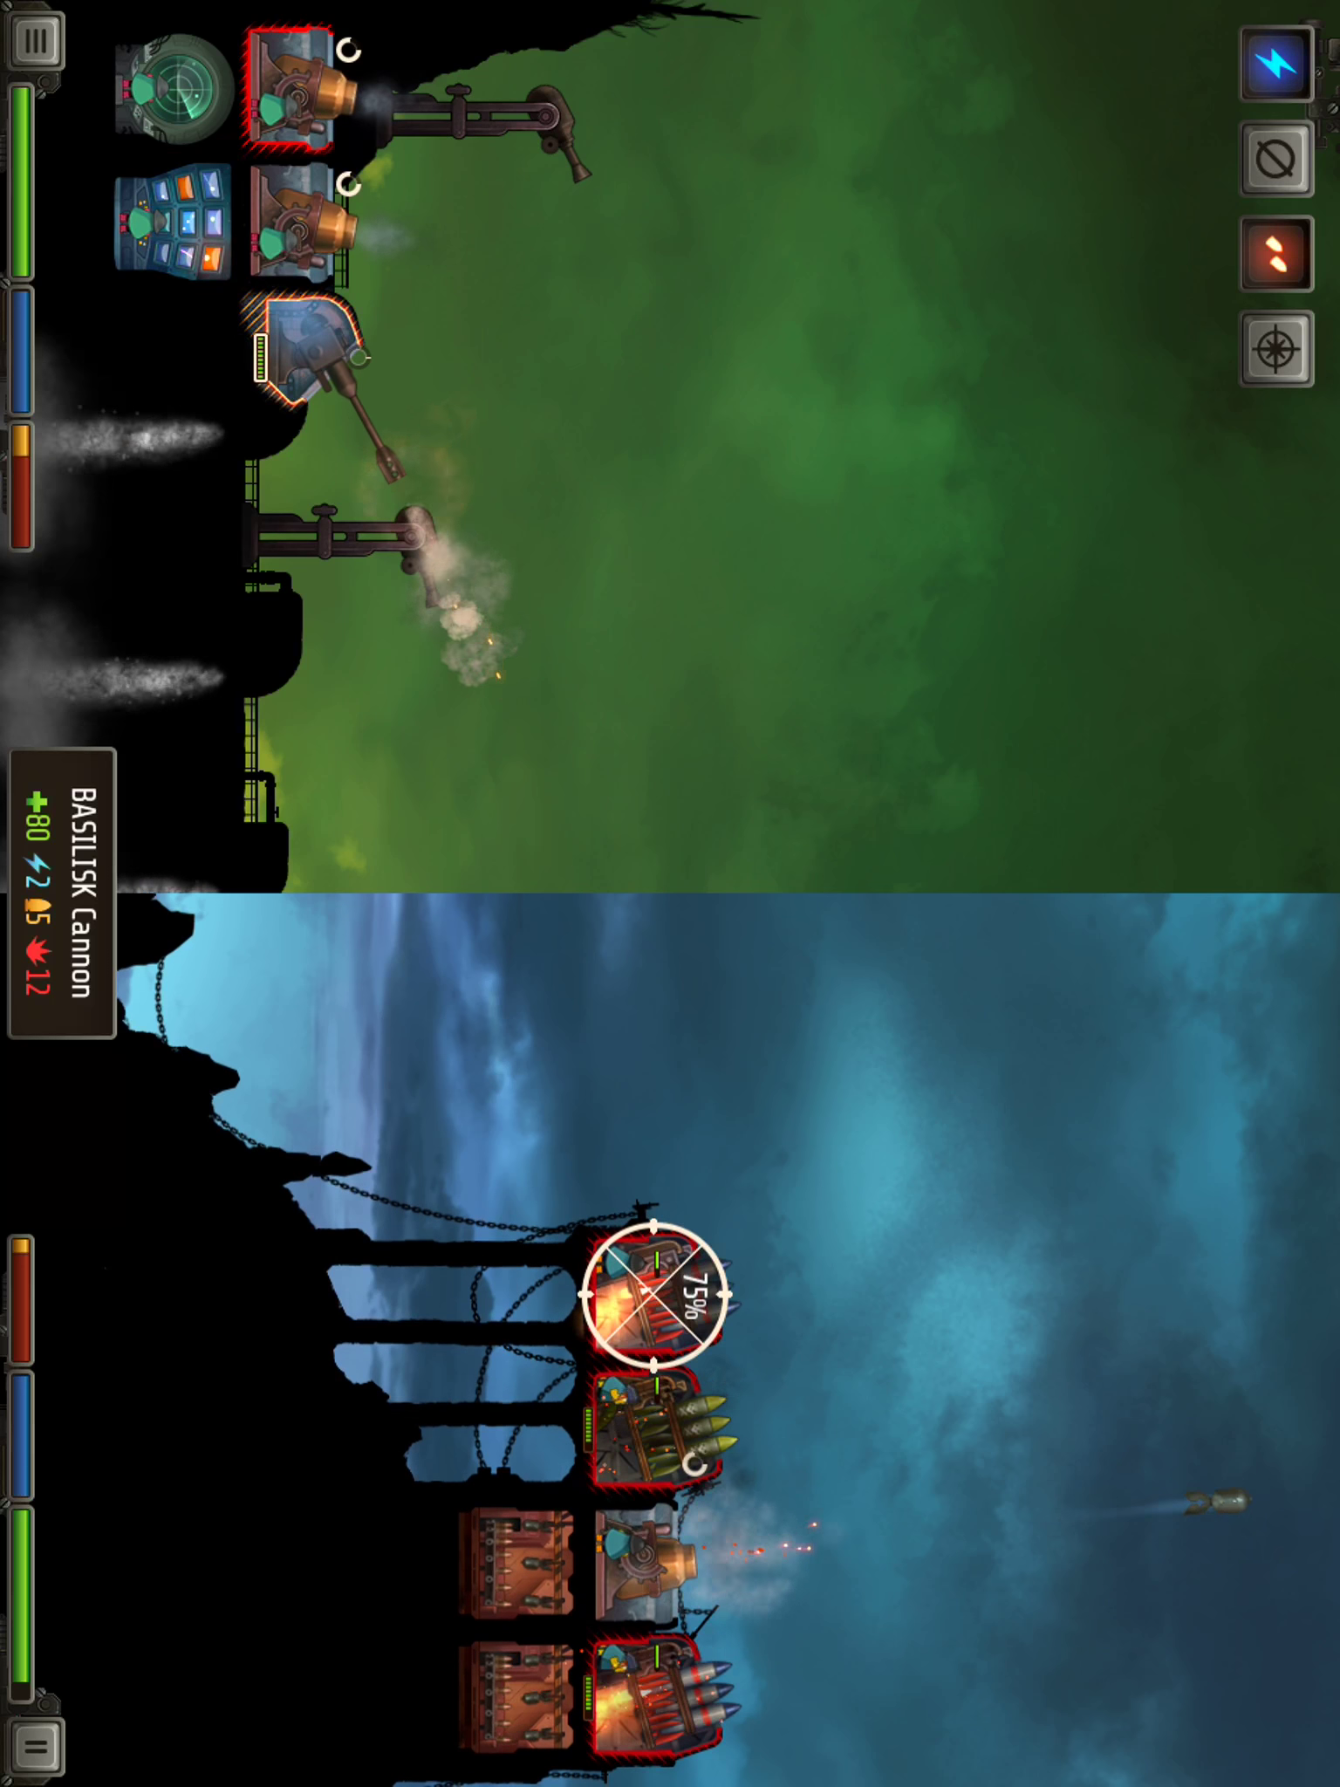
click(175, 223)
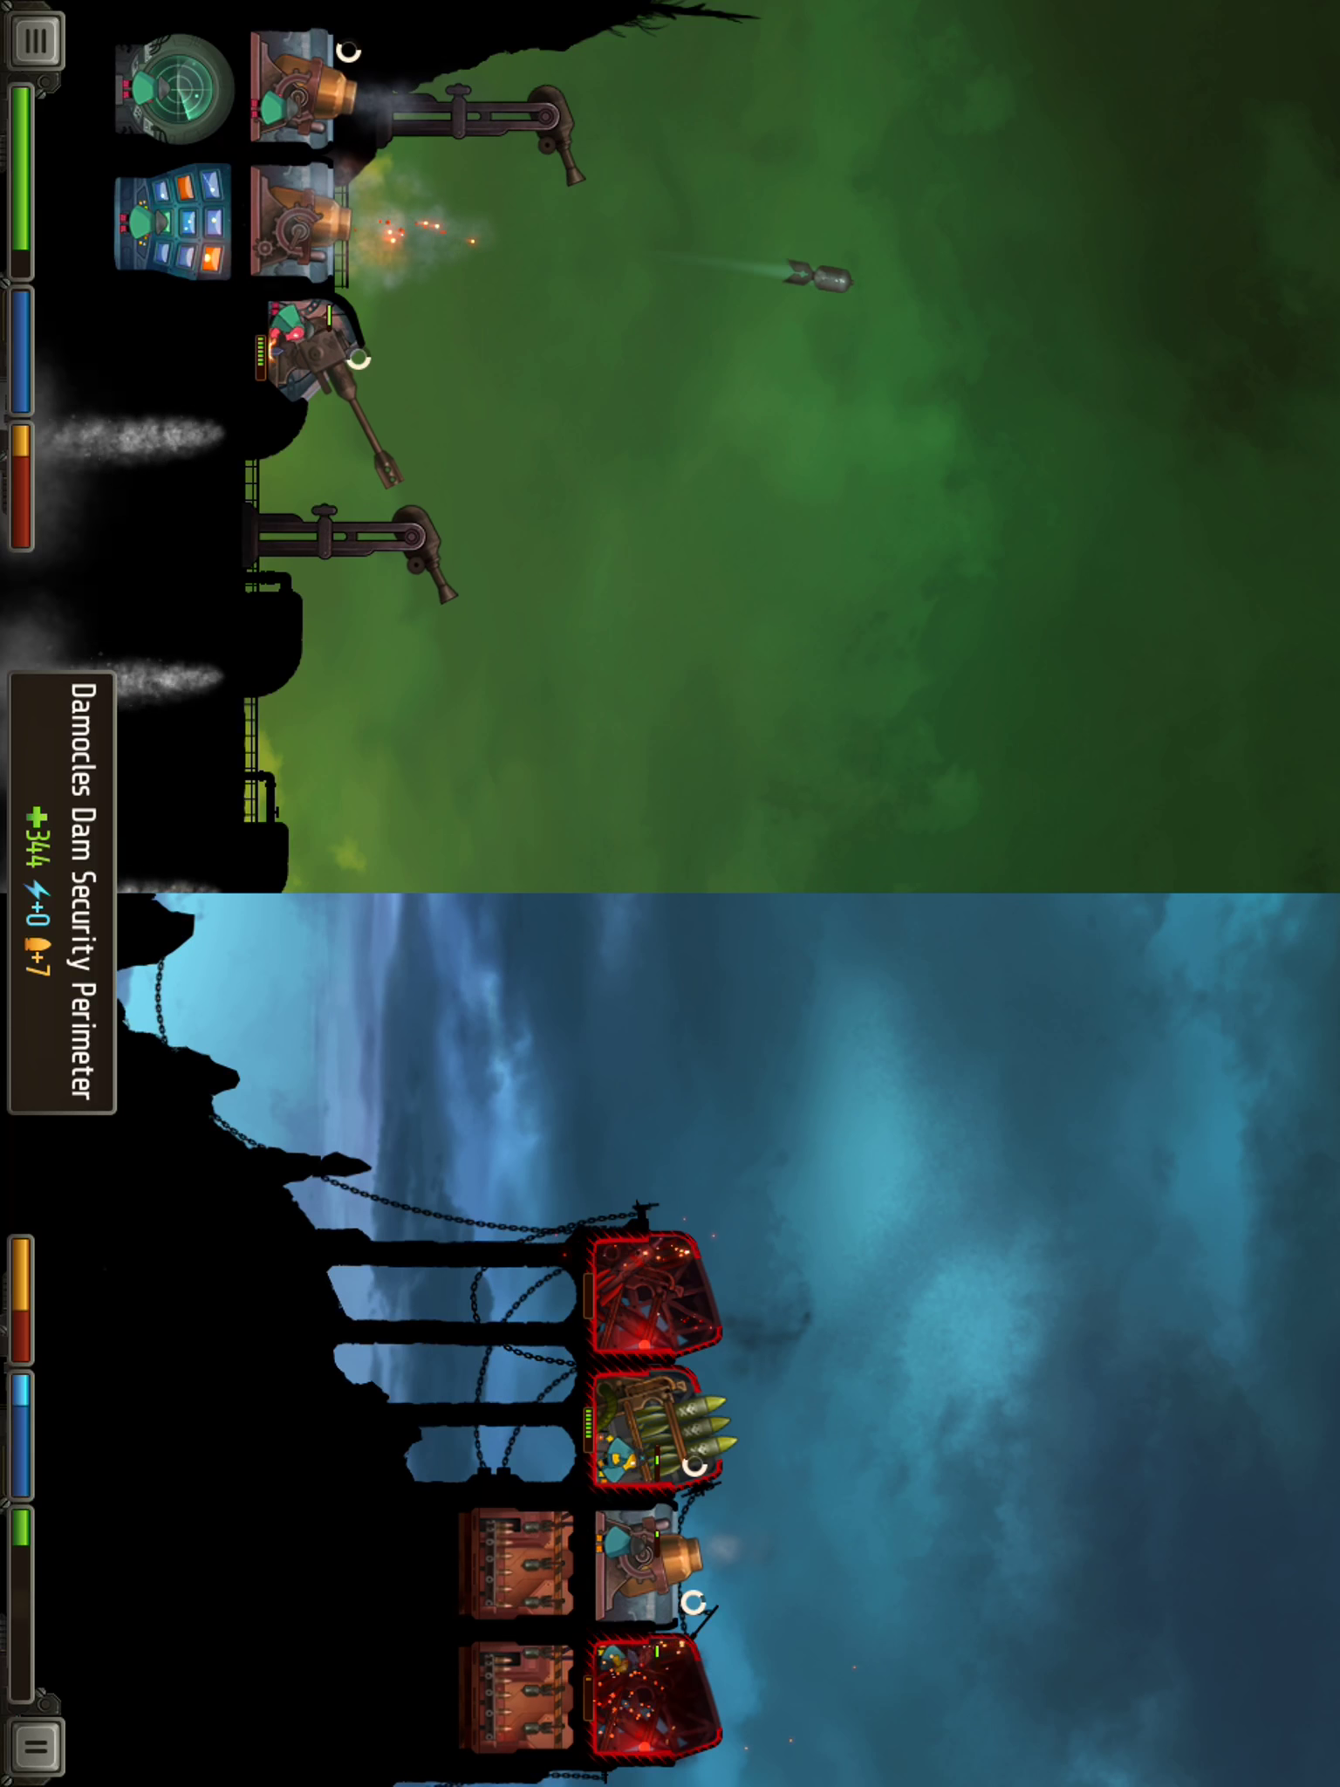
- Aim the TALOS Siege Mortar at the bottom enemy room and retarget the BASILISK Cannon across the remaining rooms
click(304, 343)
click(653, 1696)
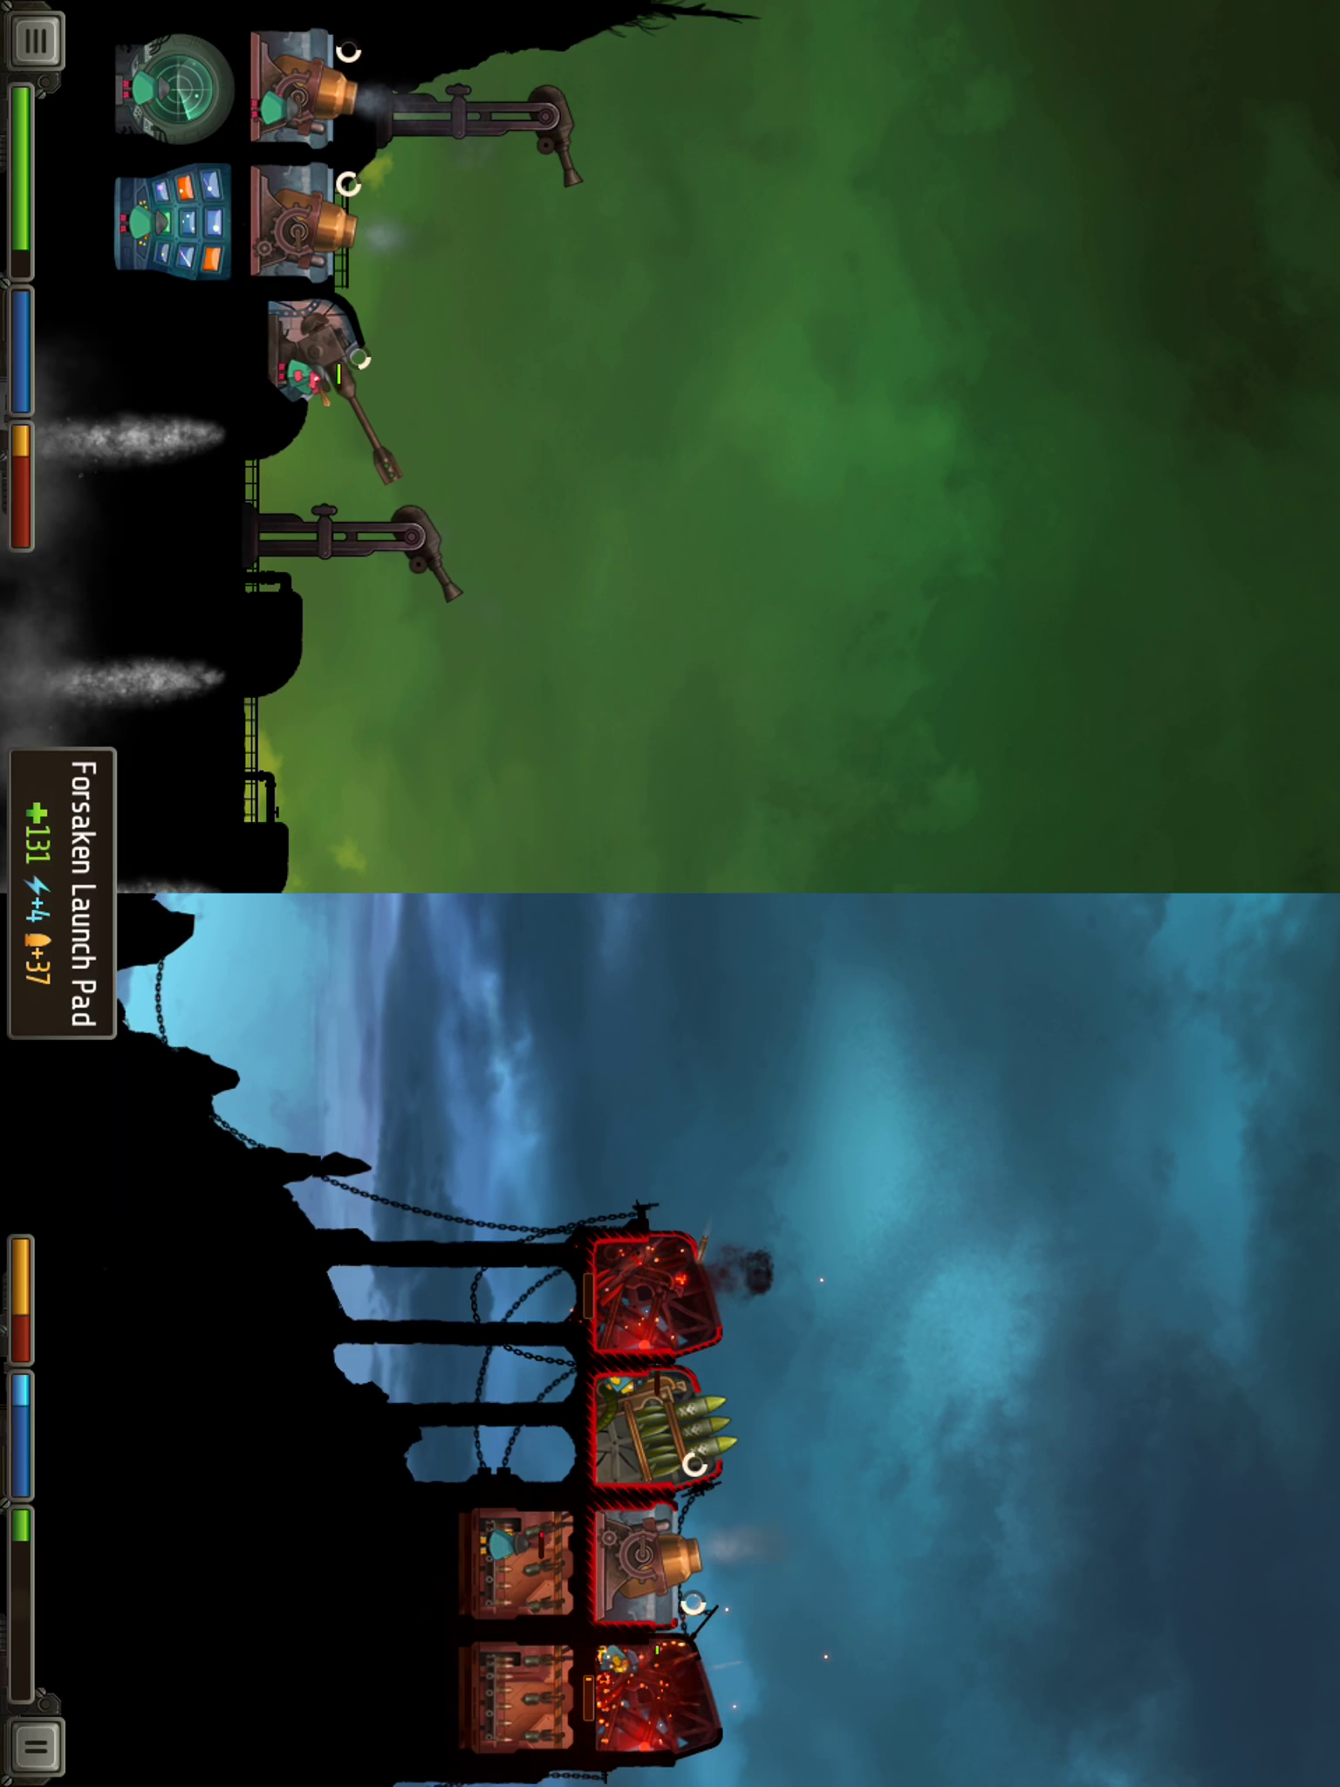
click(310, 349)
click(654, 1293)
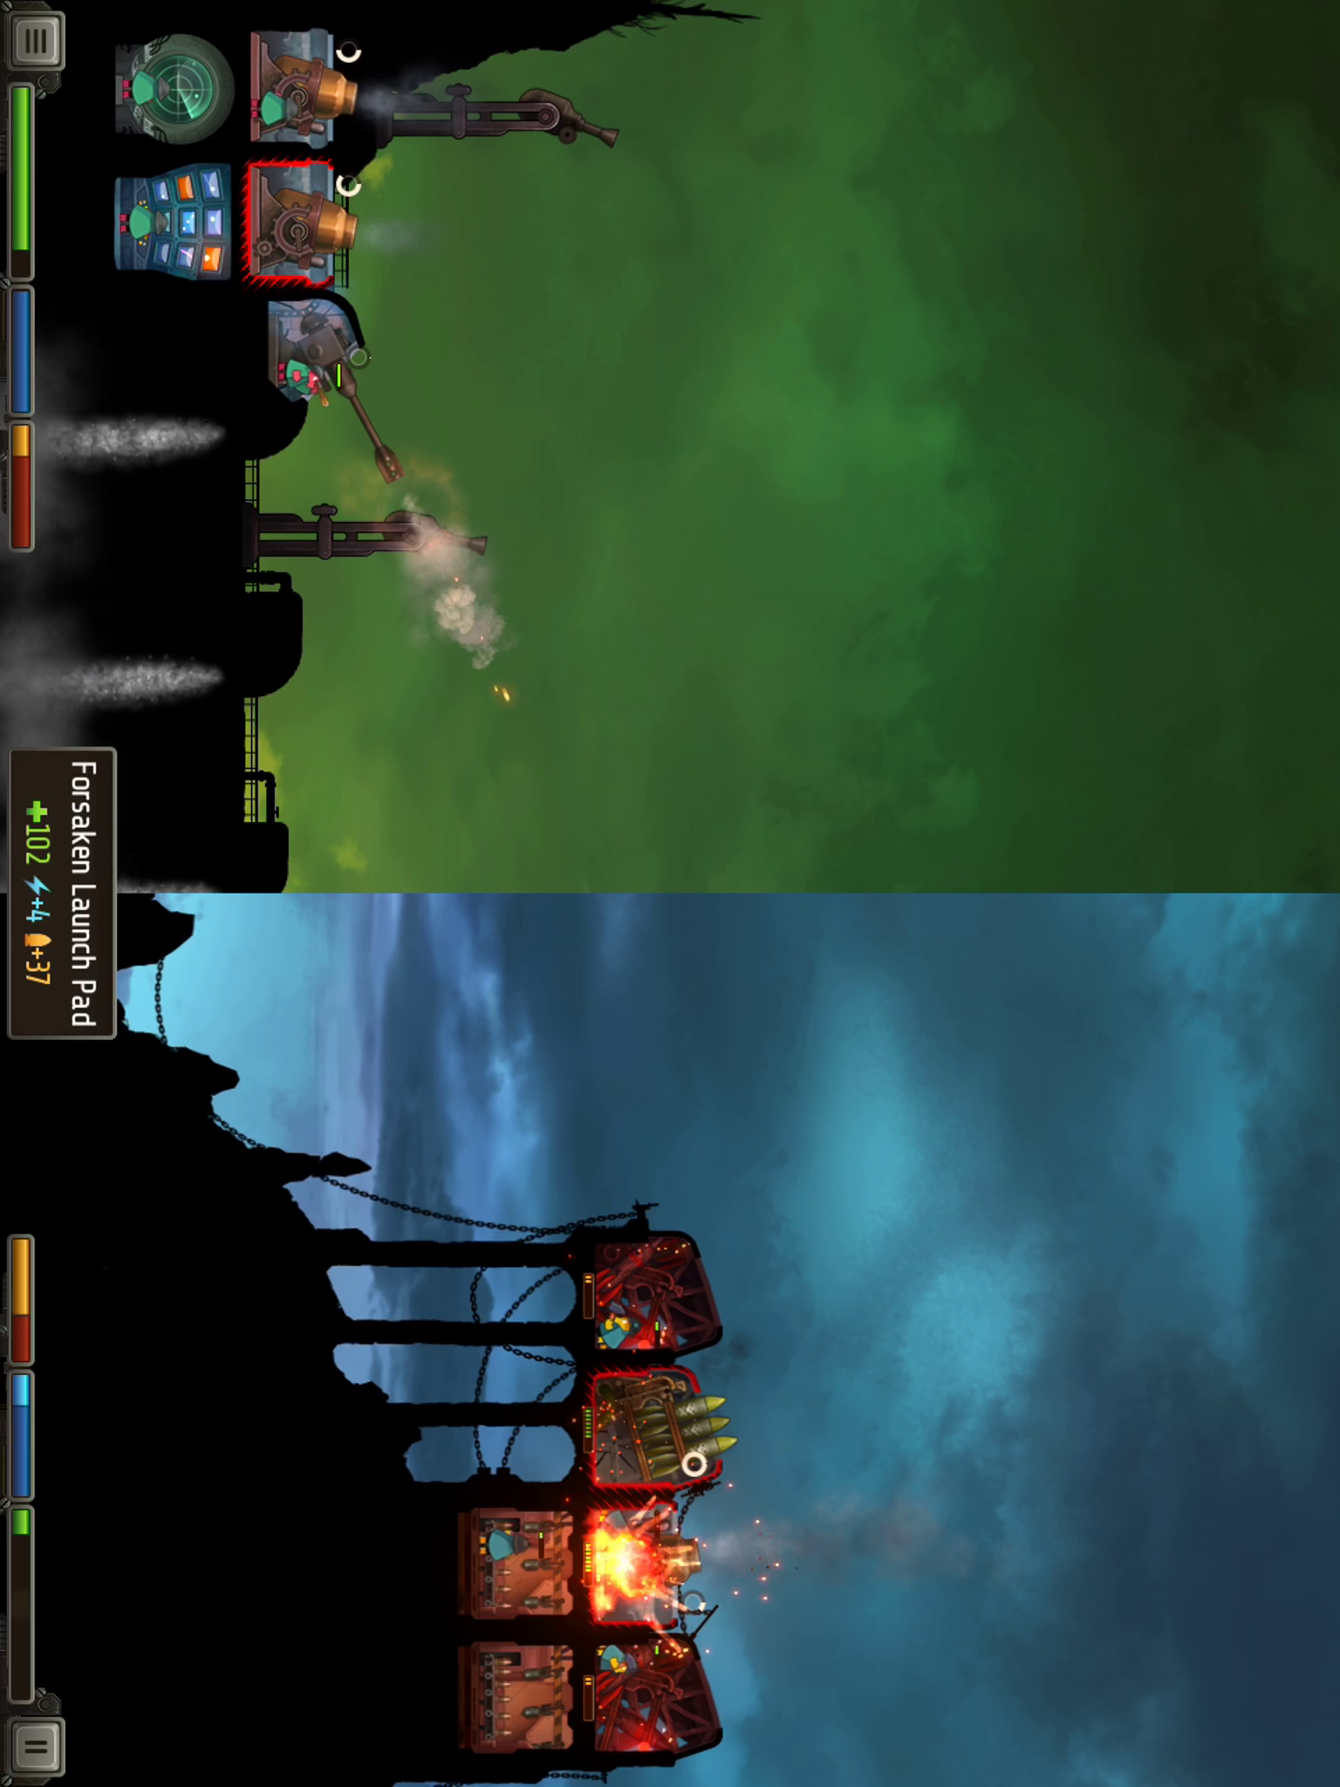
click(311, 350)
click(653, 1432)
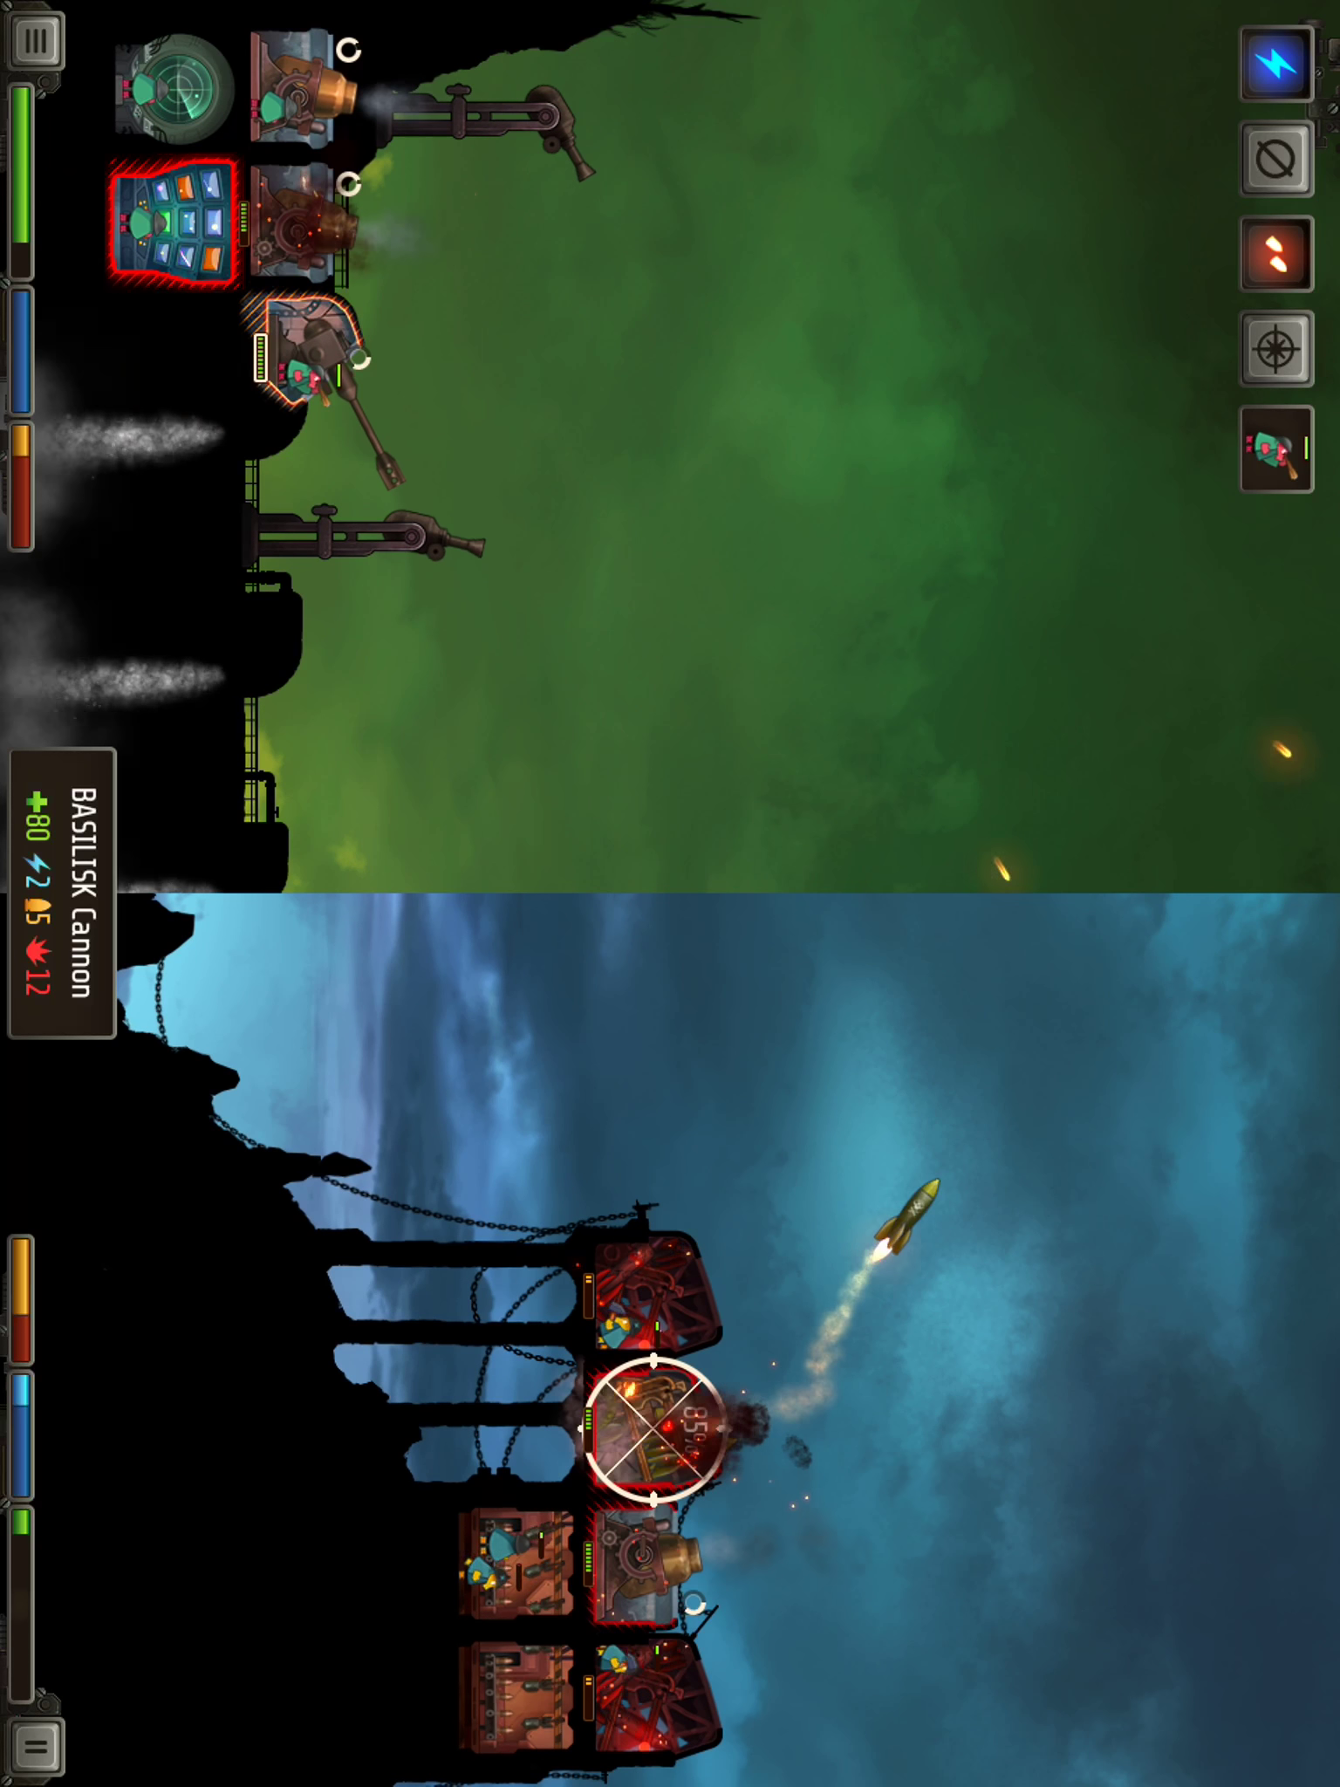
click(517, 1697)
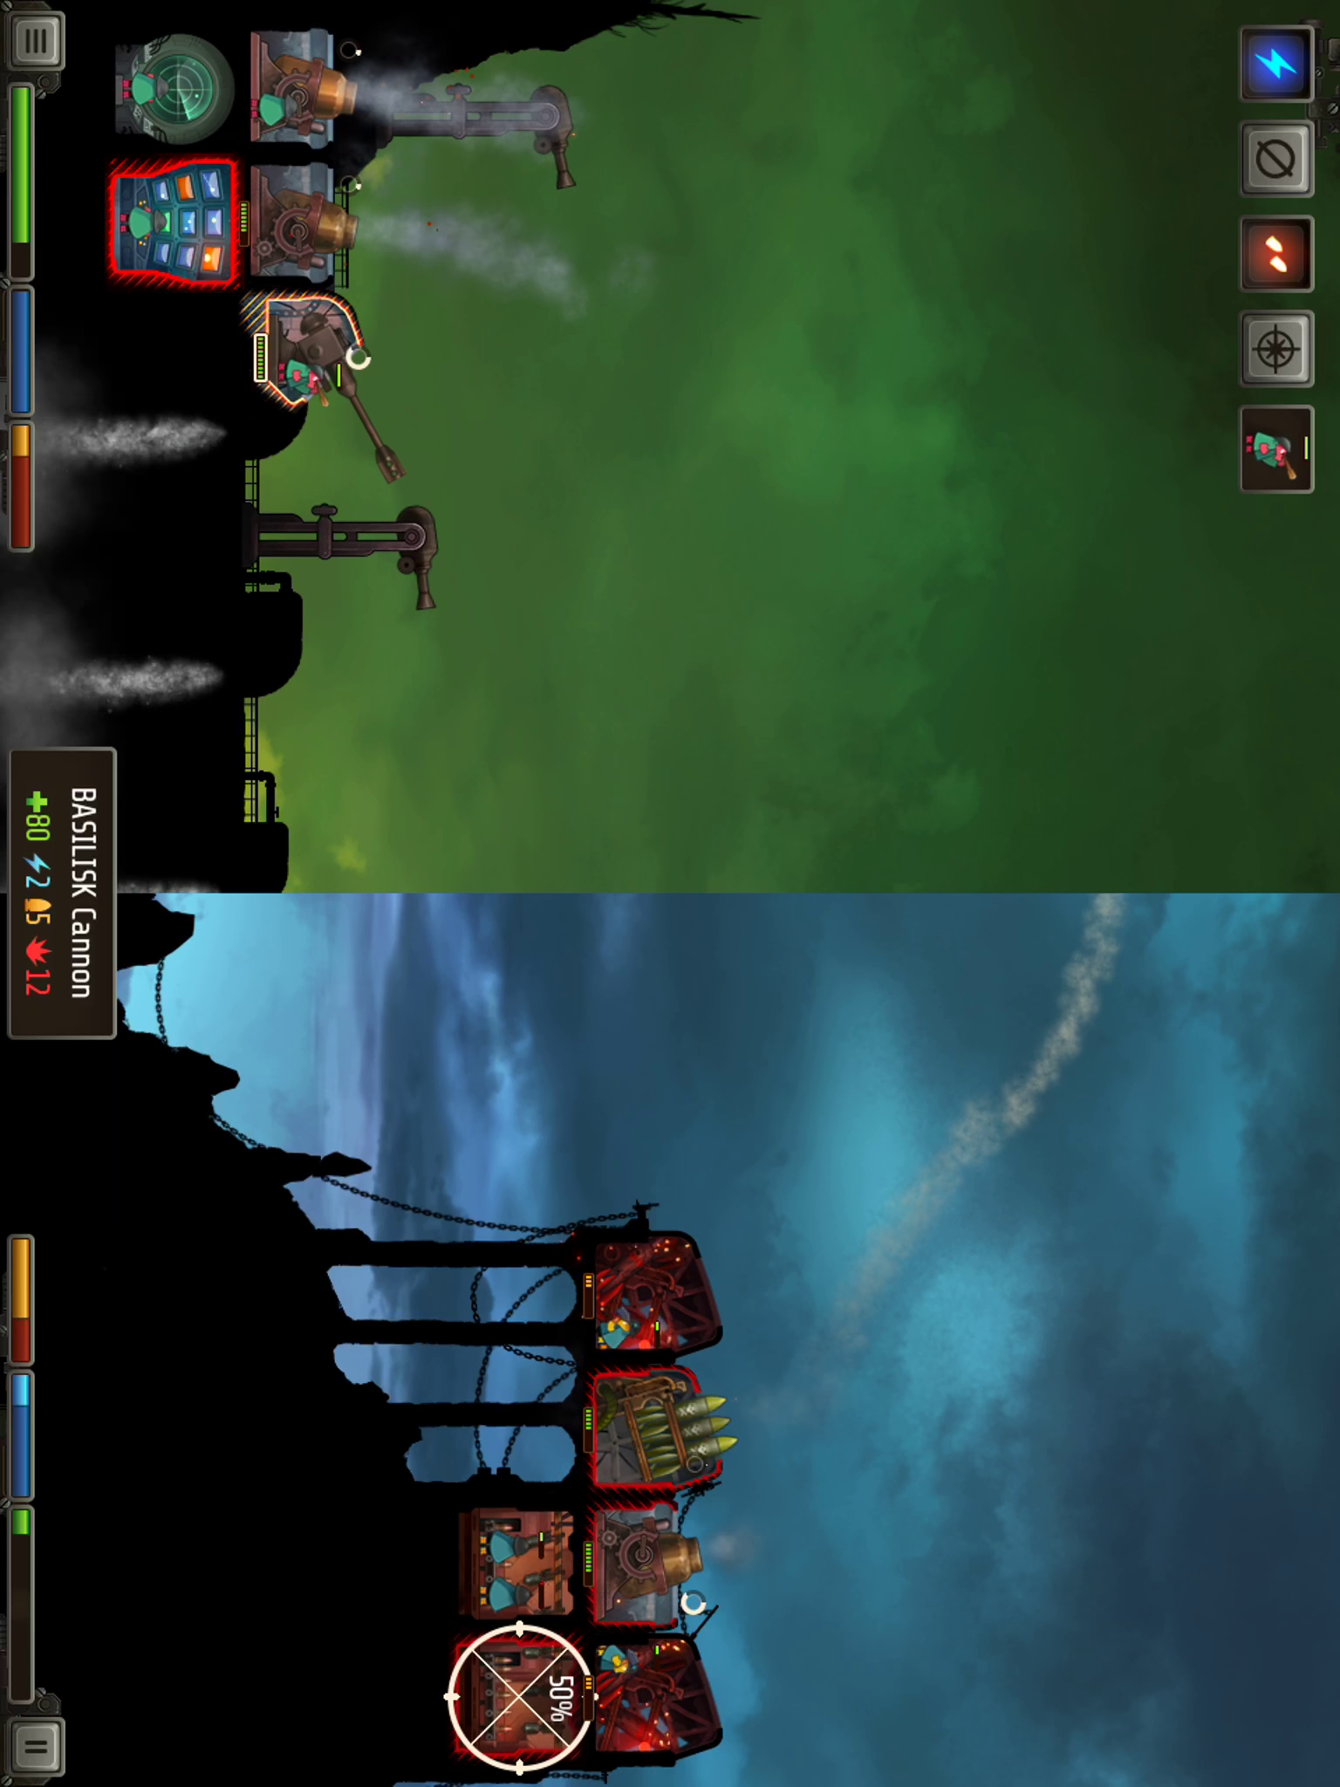
click(654, 1564)
click(838, 978)
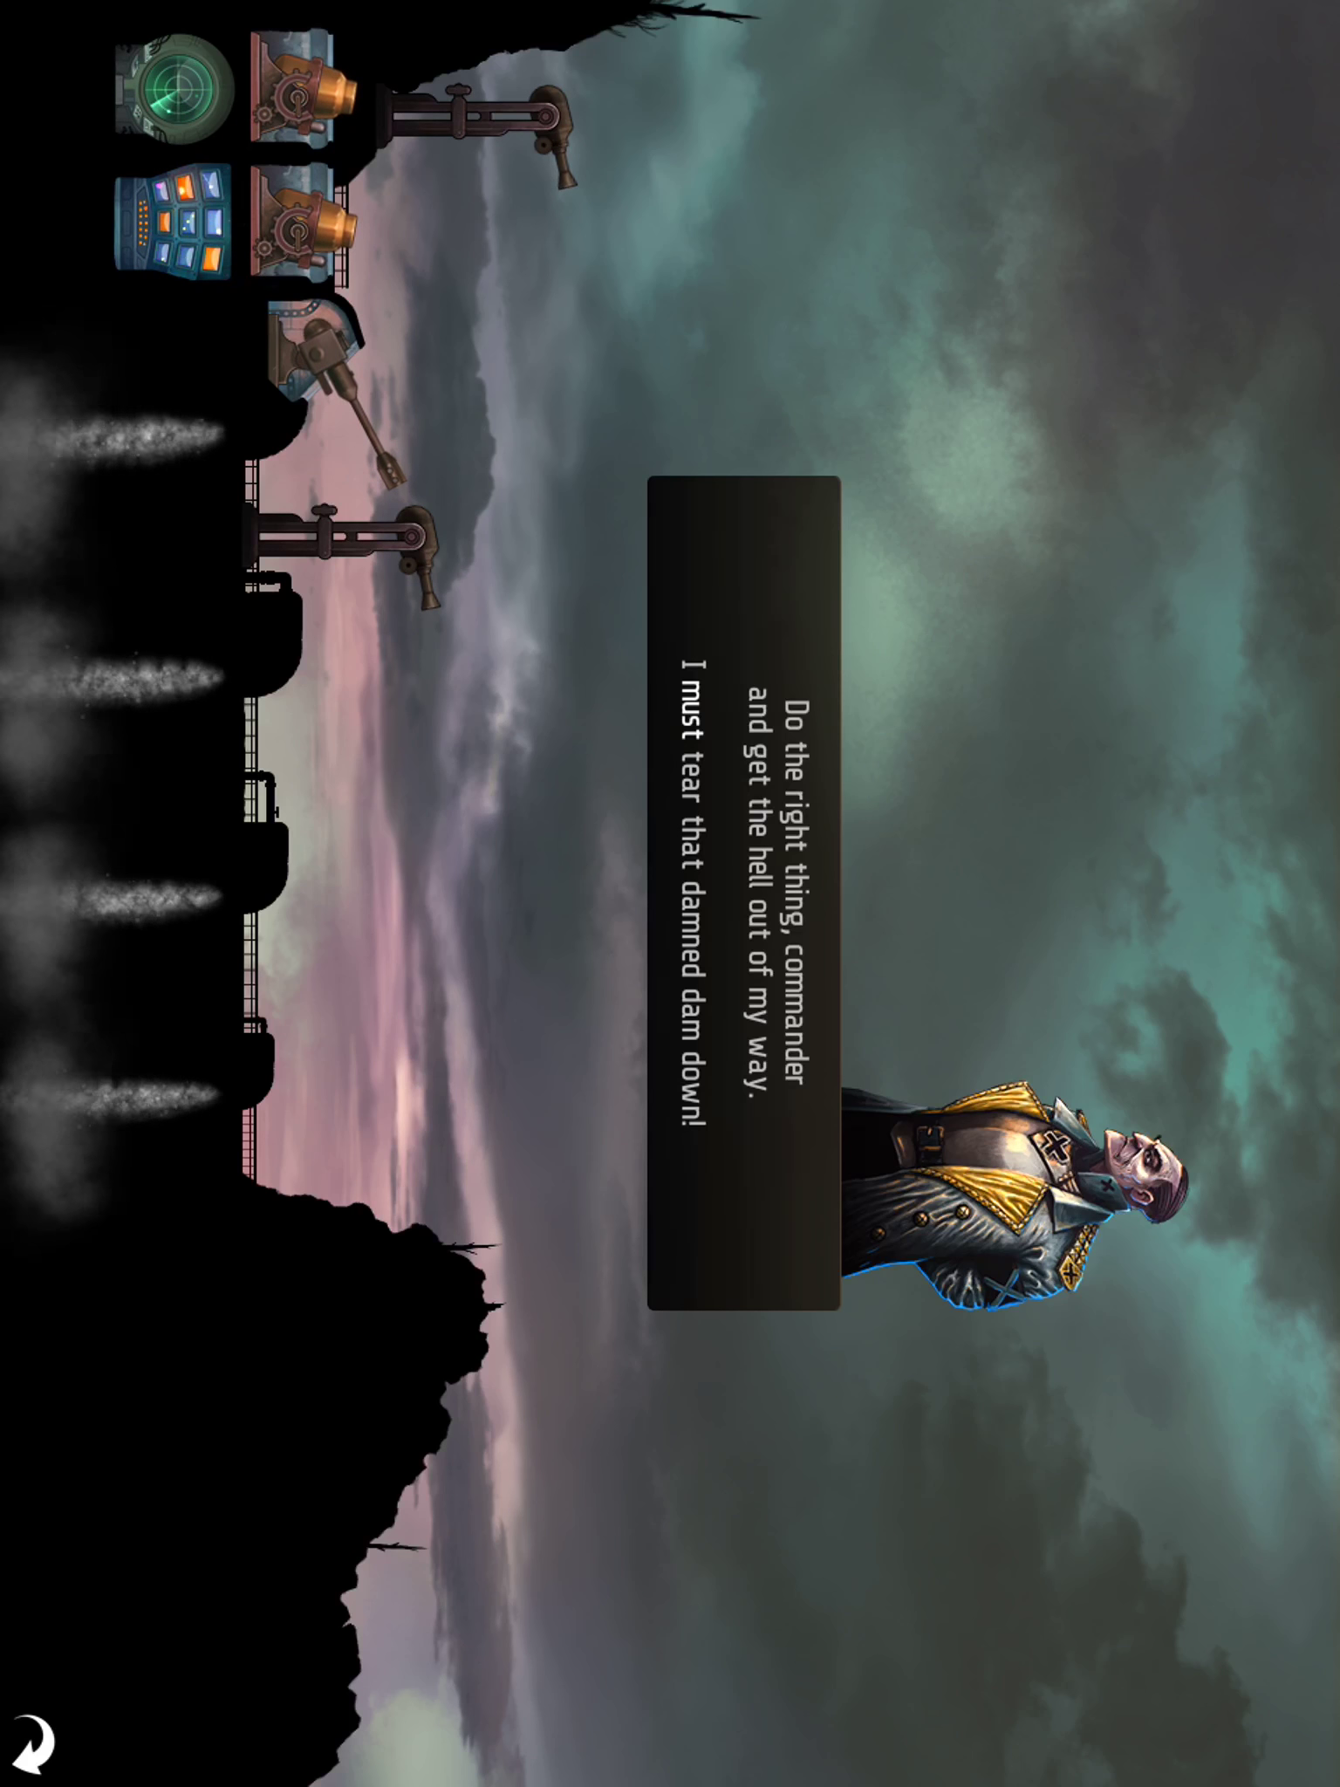
- Close the commander's victory dialogue and start the next battle
click(743, 895)
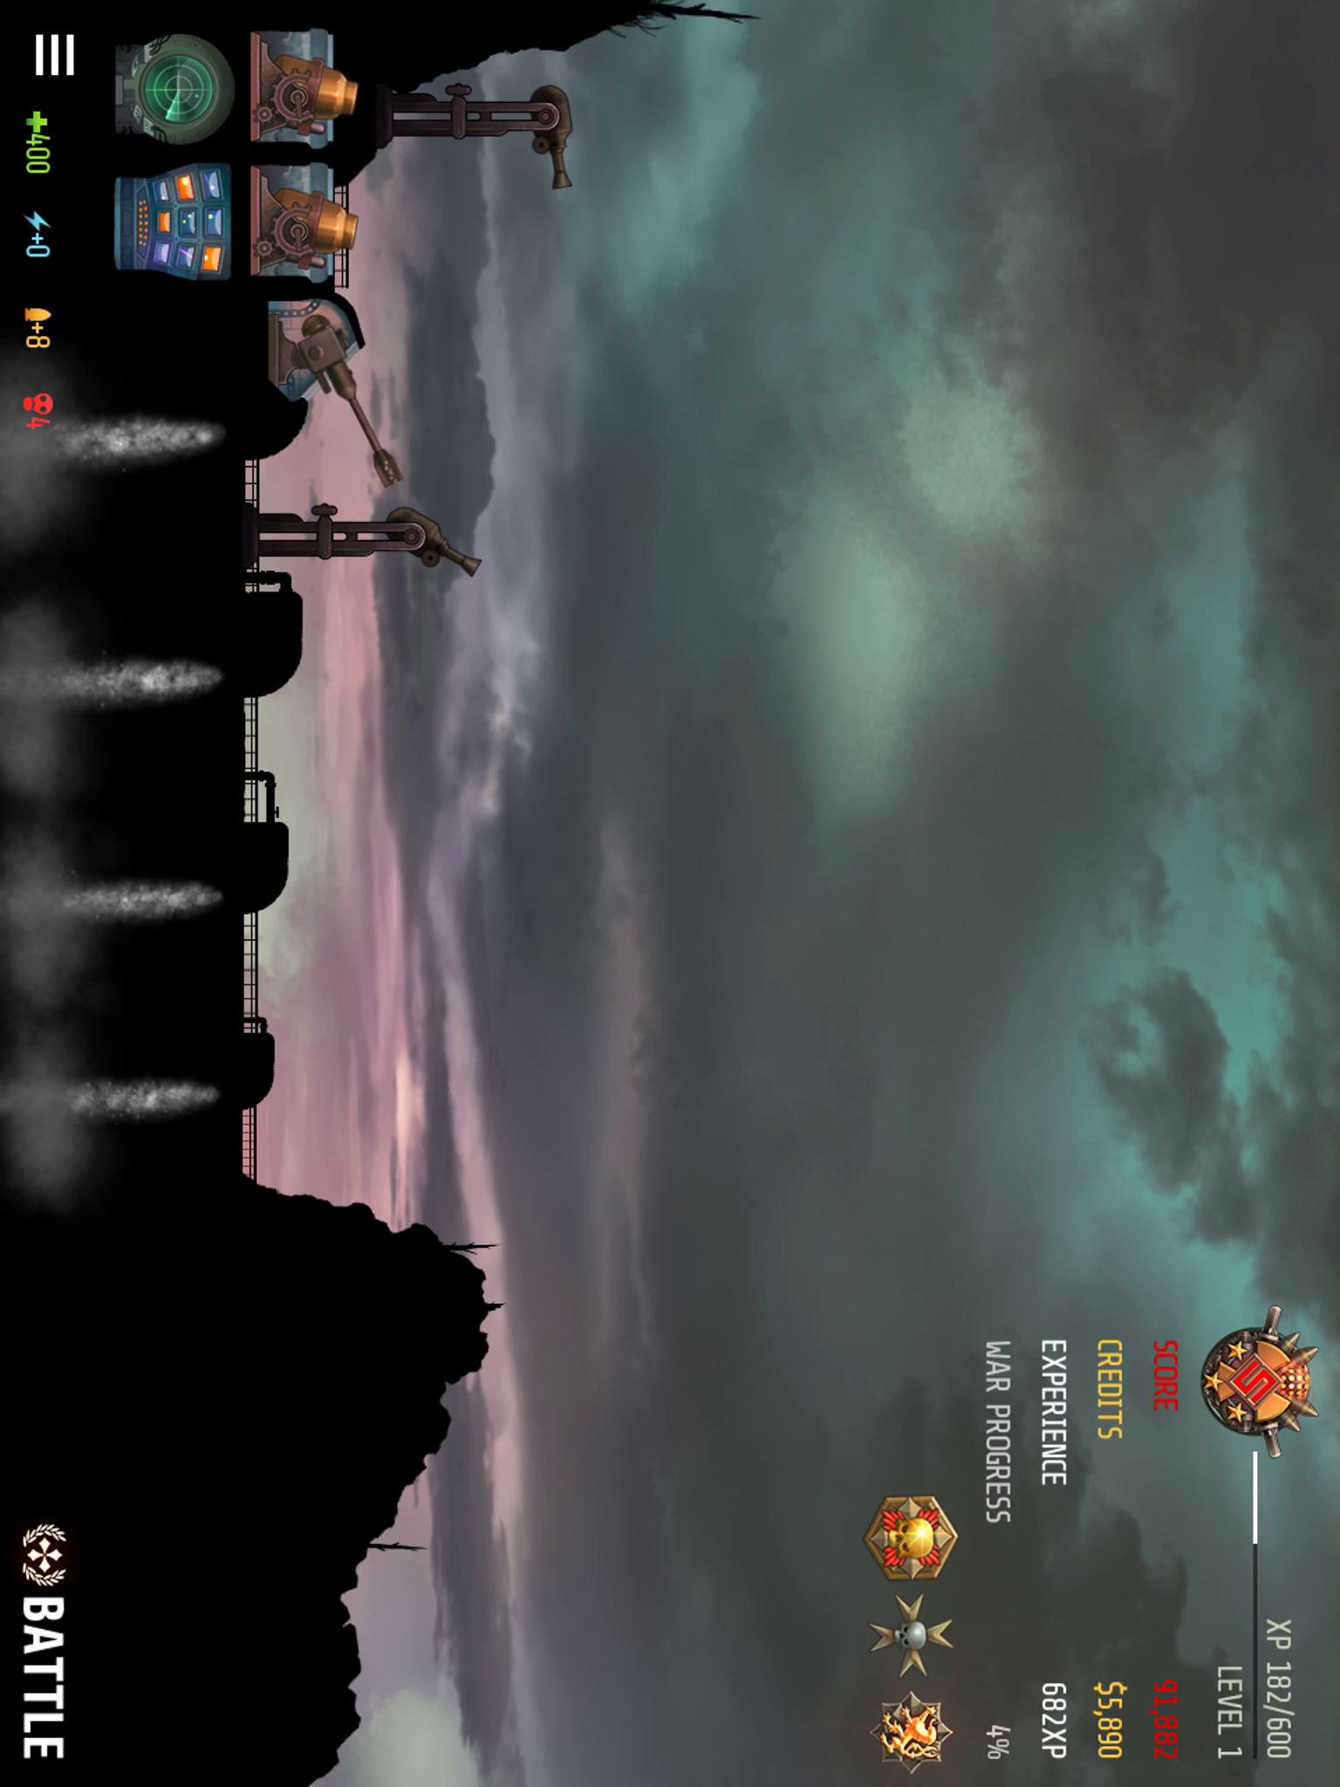
click(43, 1641)
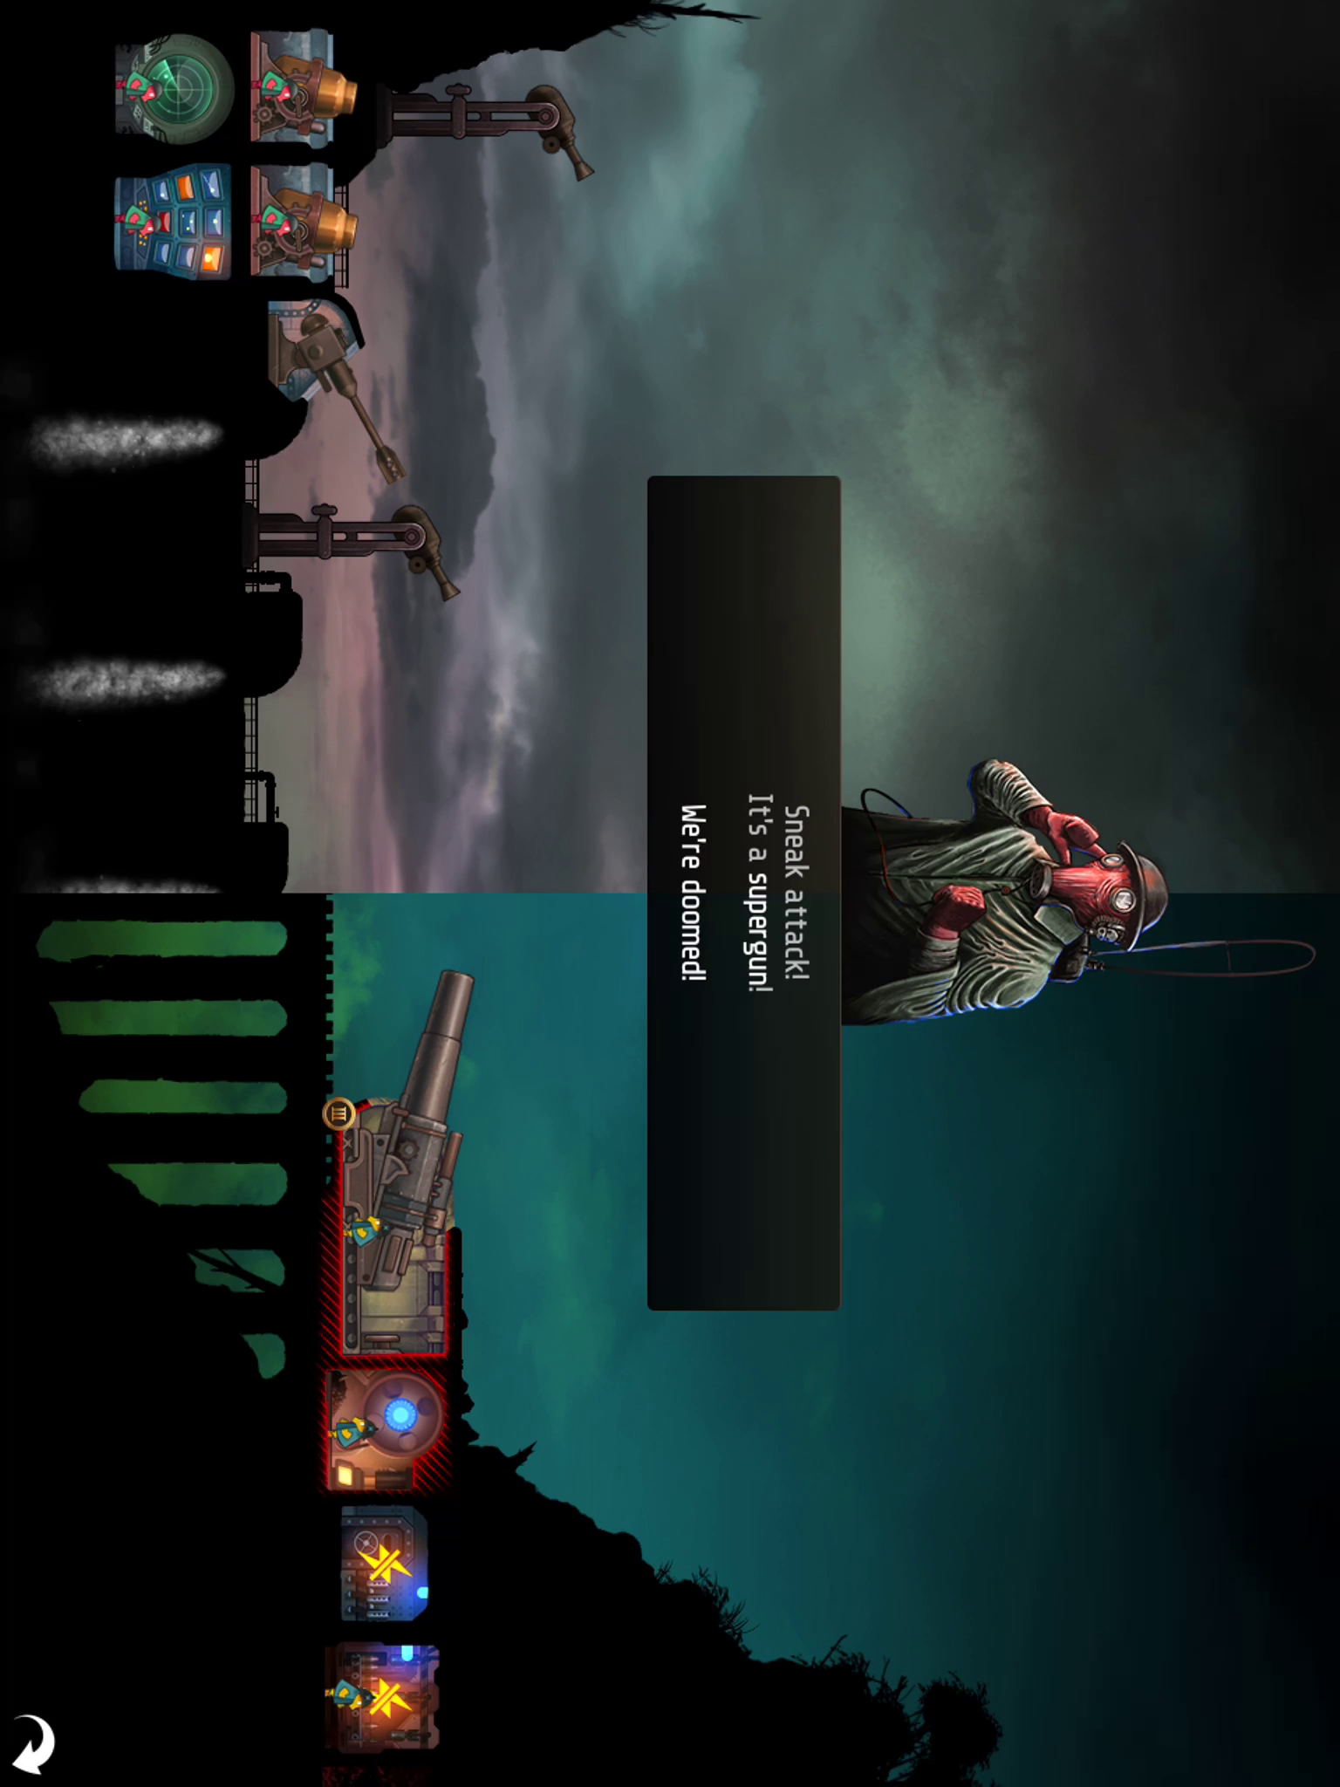
- Advance through both lines of the supergun warning dialogue
click(742, 894)
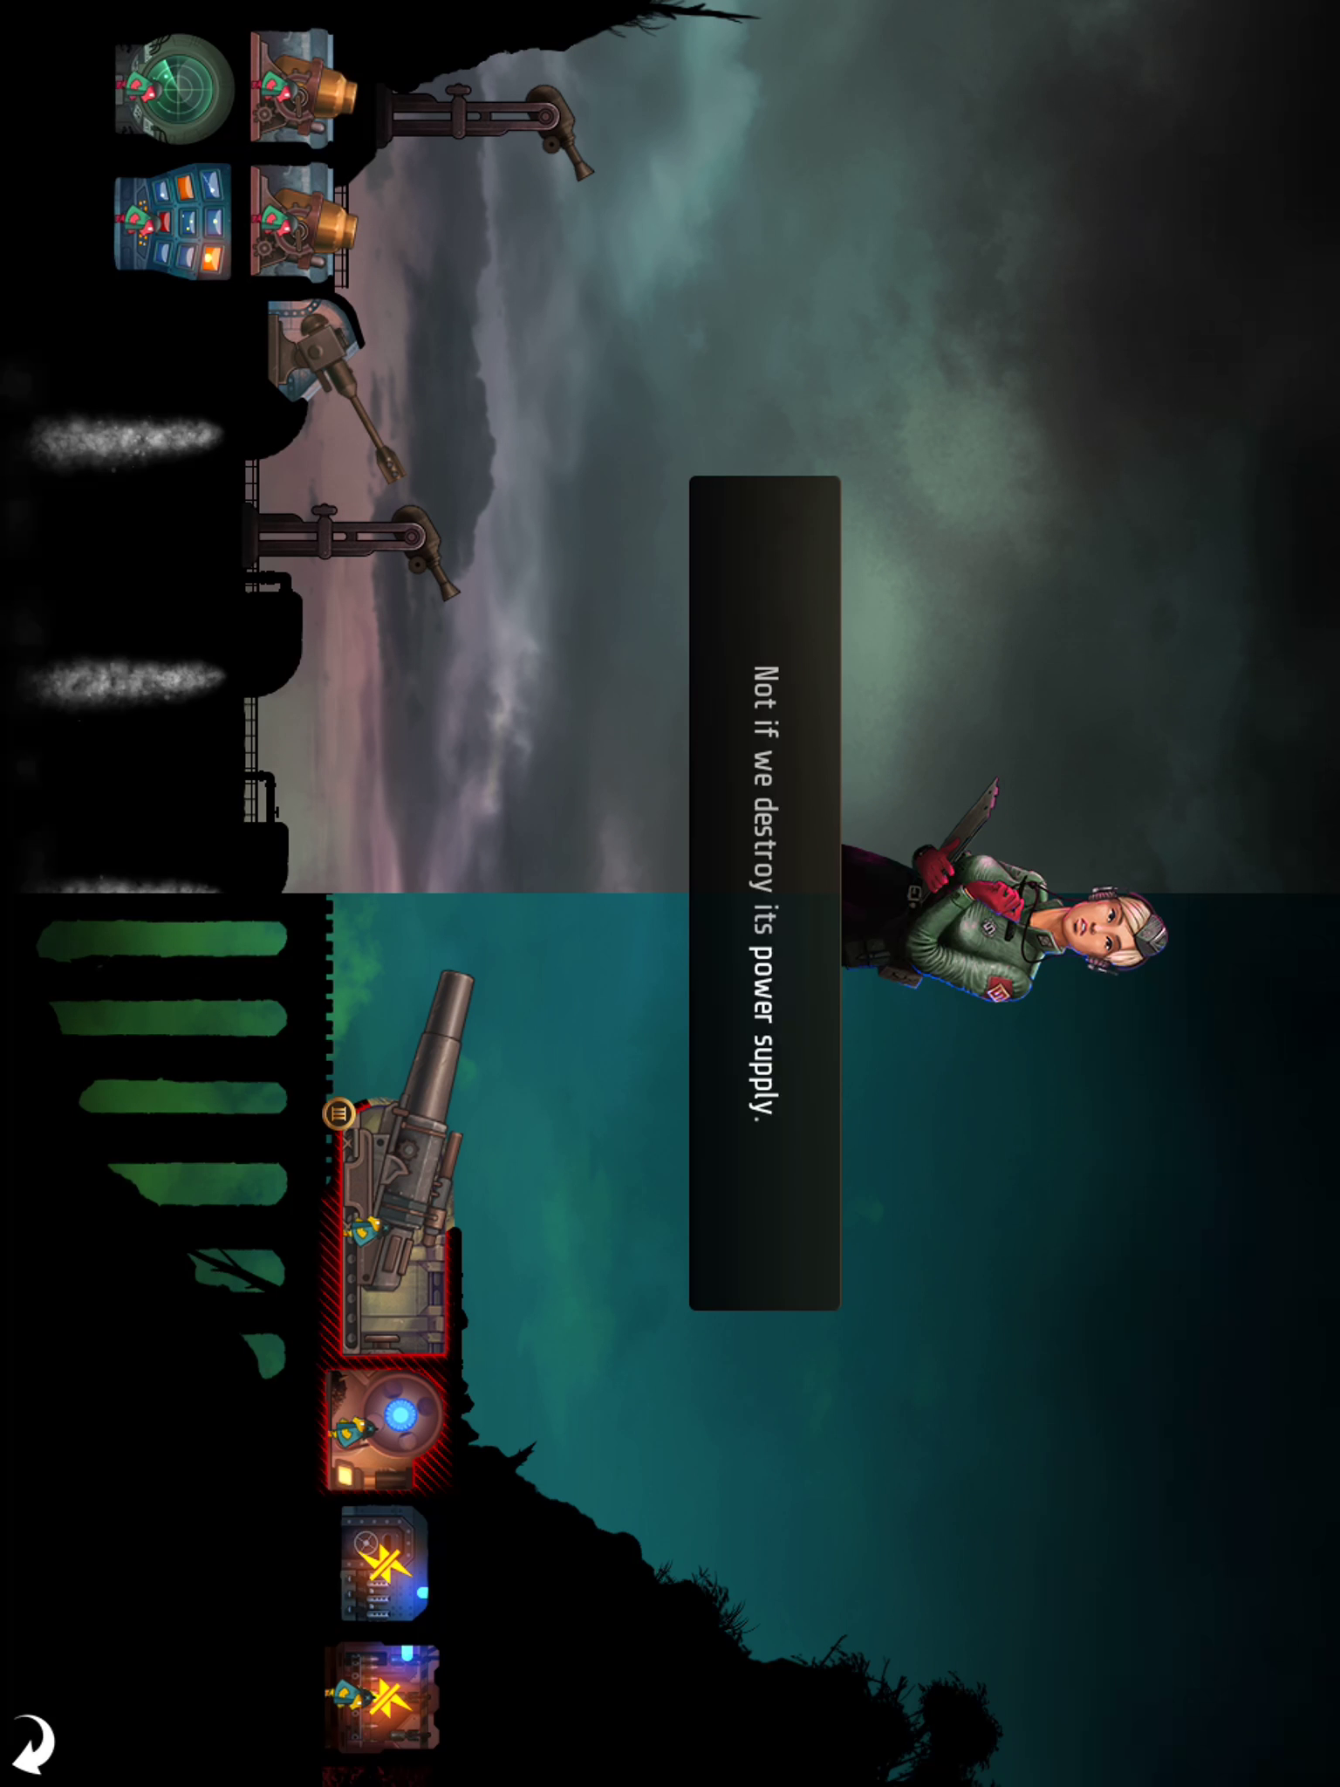
click(744, 894)
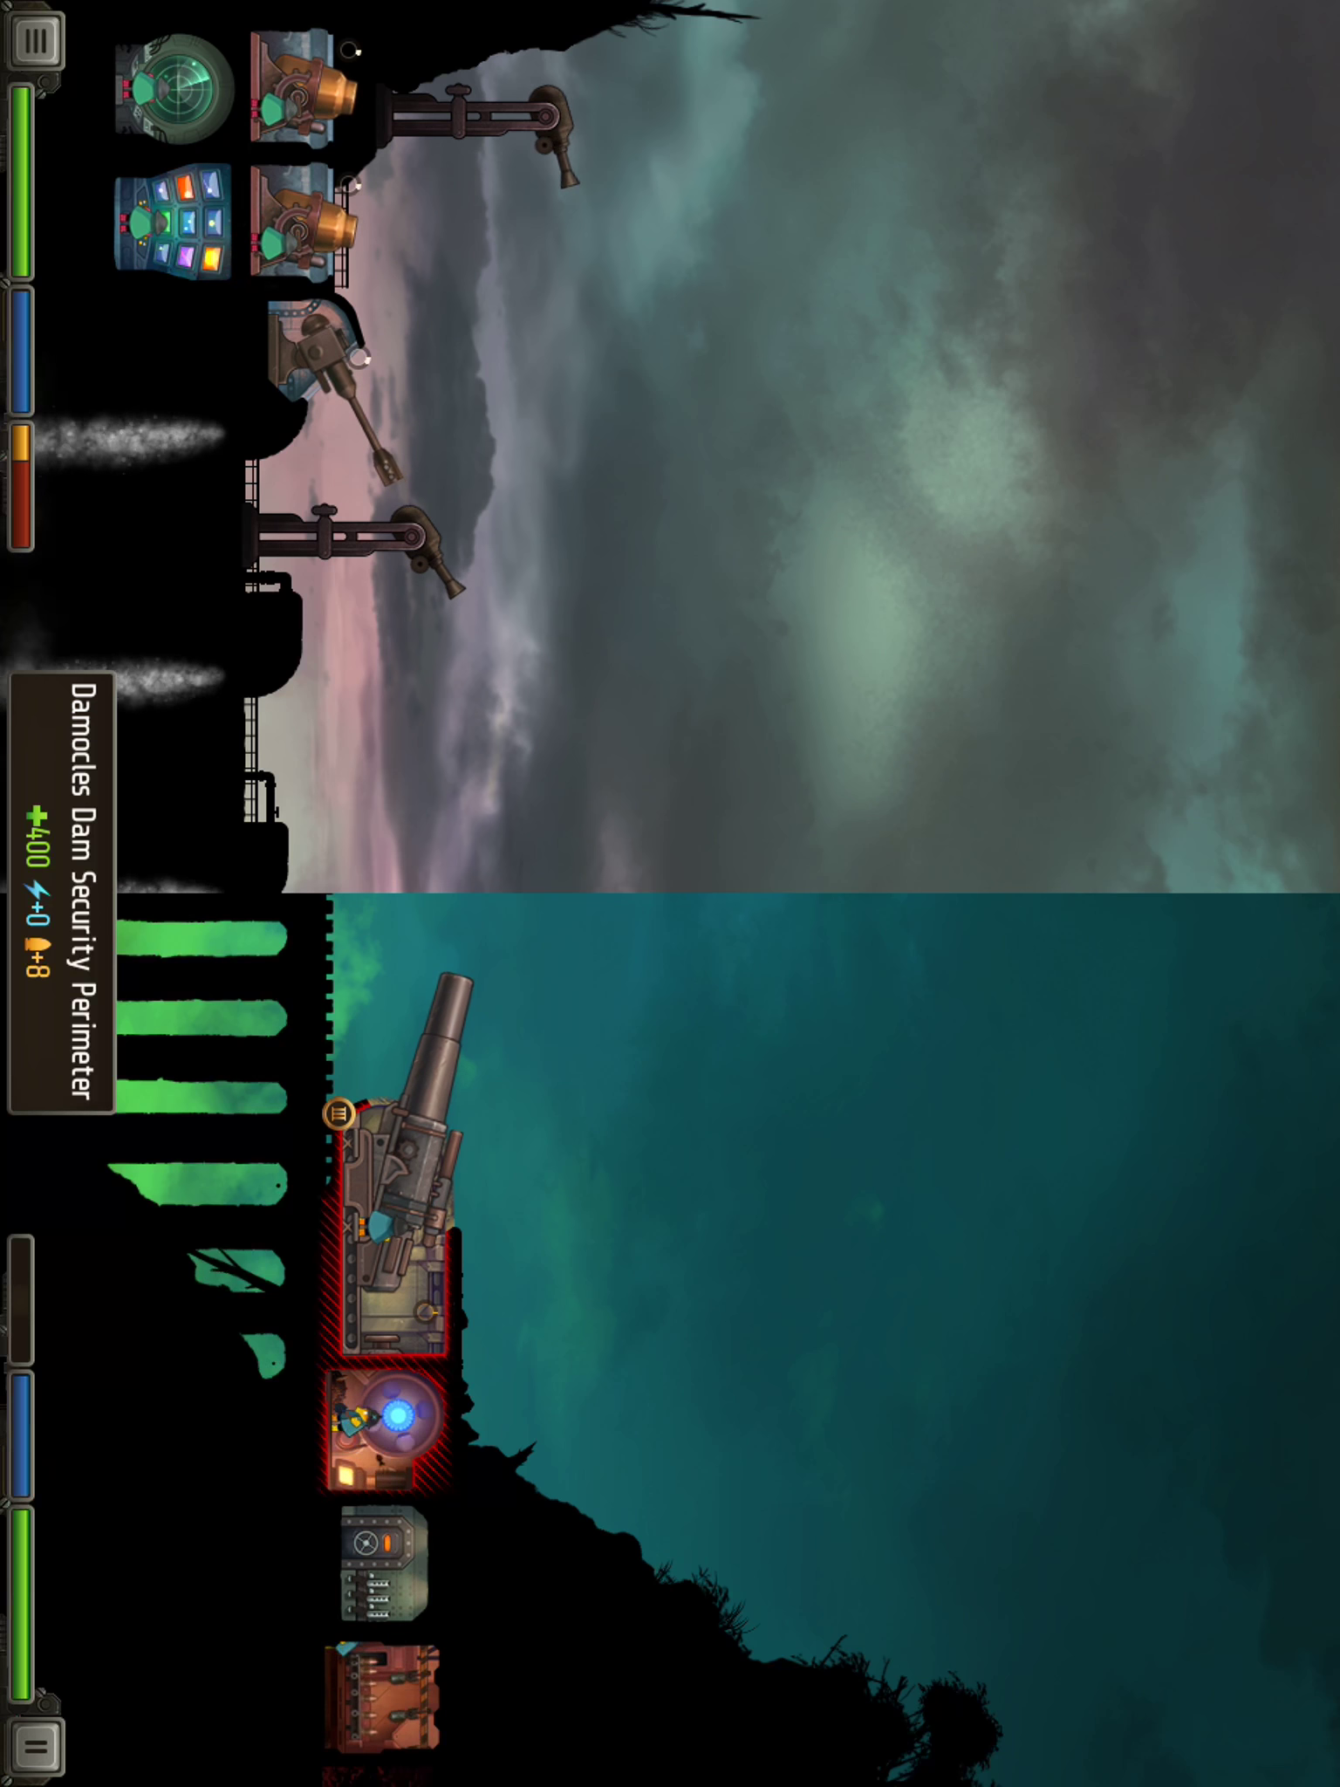
- Target the supergun's power room with the BASILISK Cannon, then the enemy reactor room
click(391, 1230)
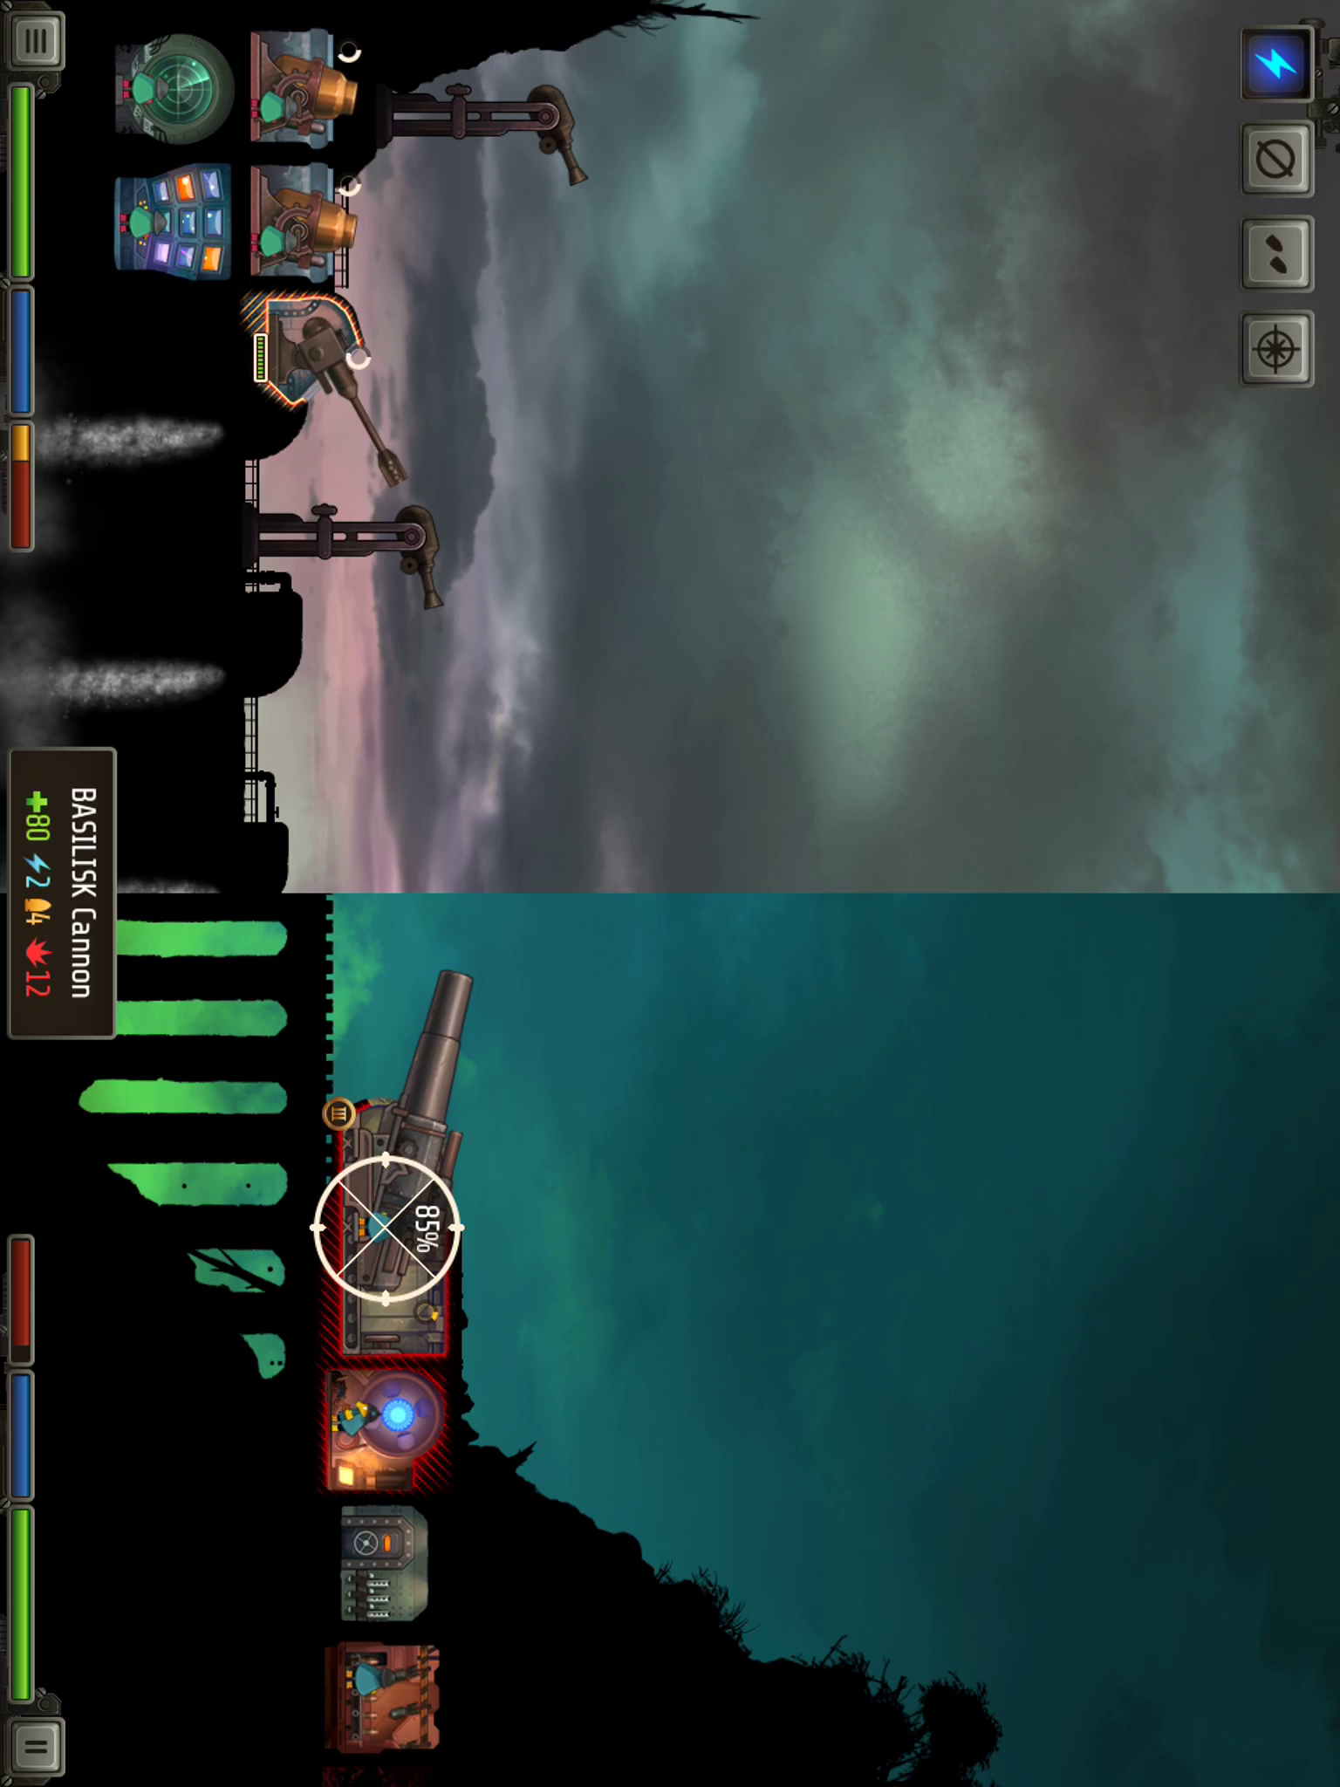
click(301, 223)
click(389, 1424)
click(321, 349)
click(389, 1228)
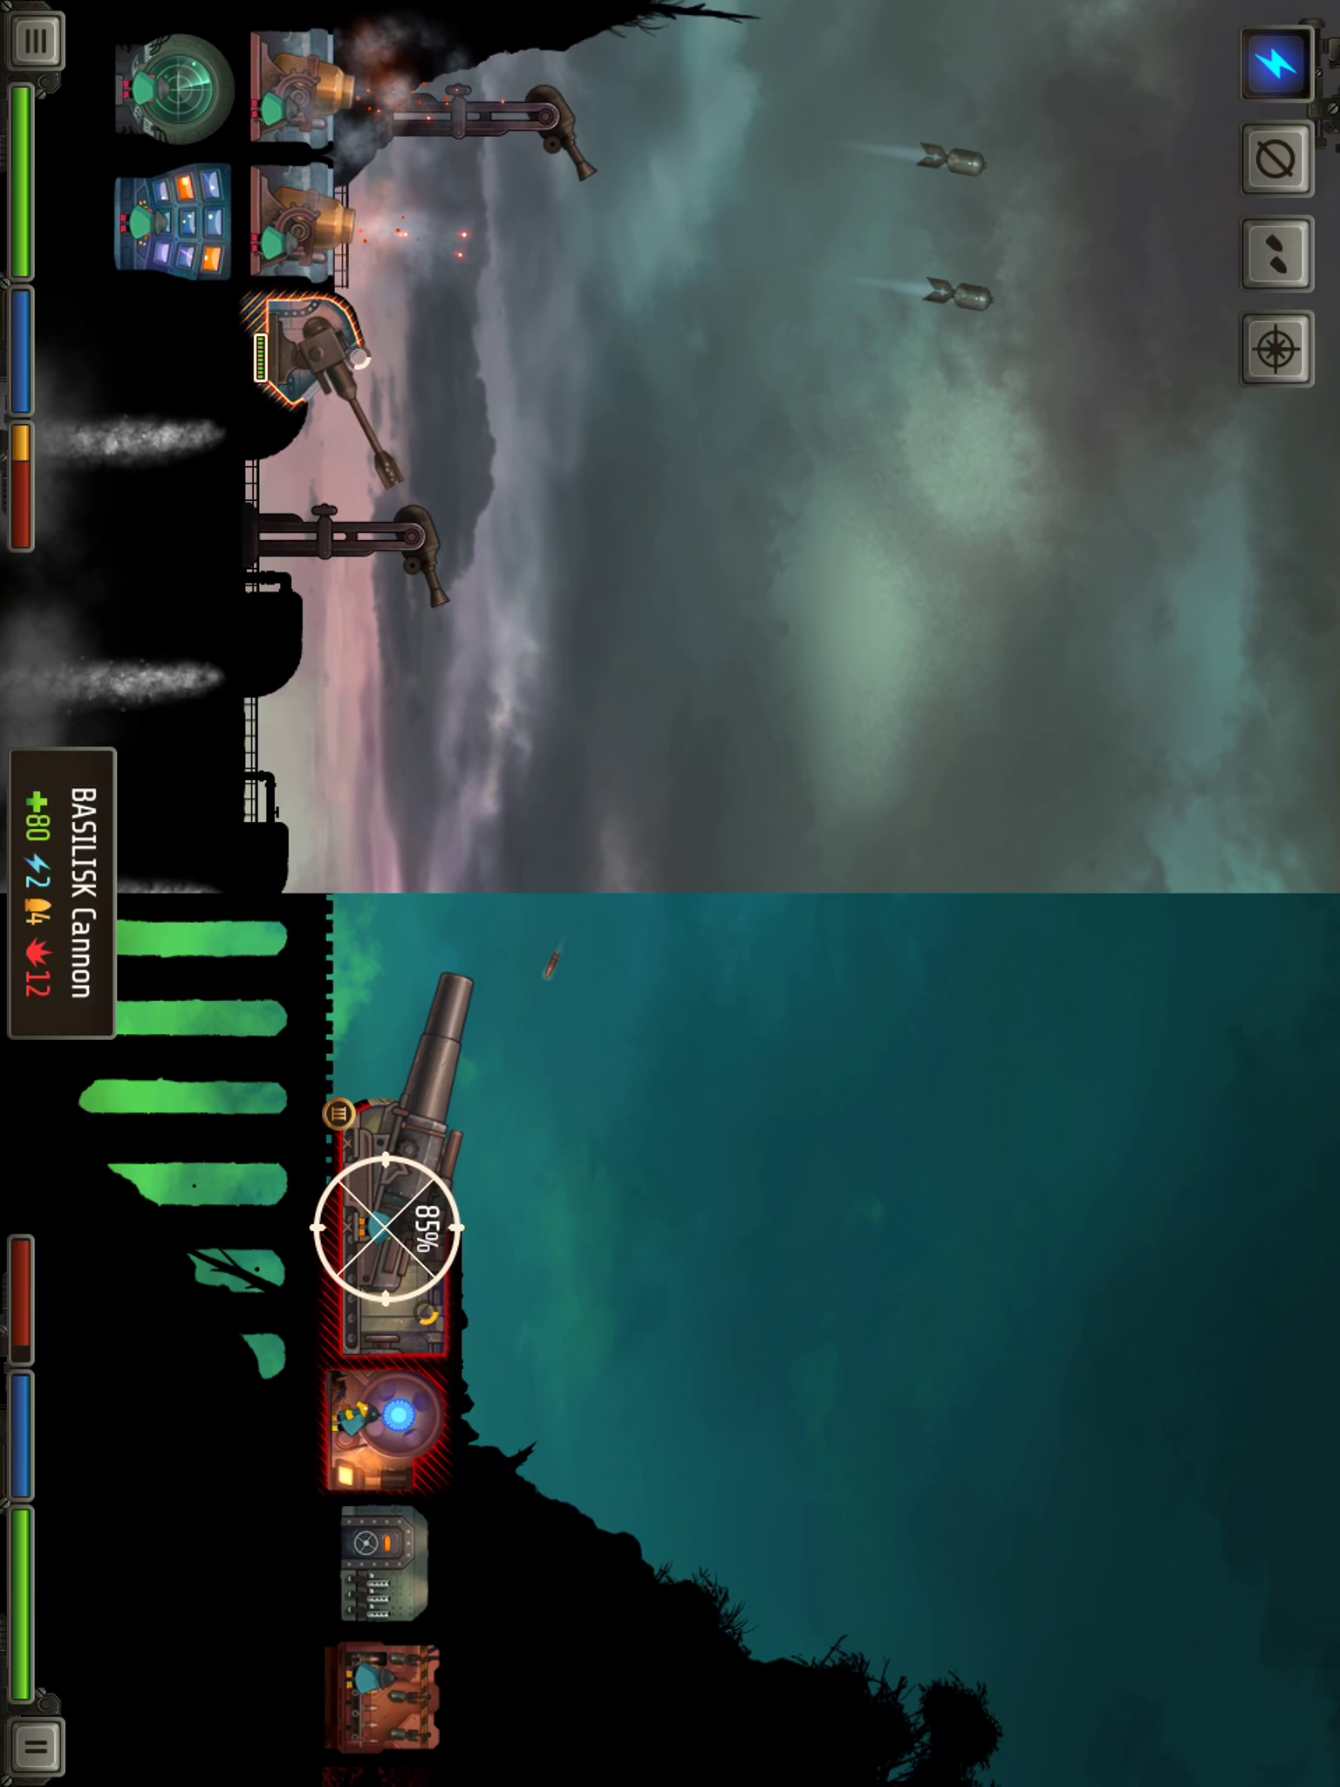
click(384, 1564)
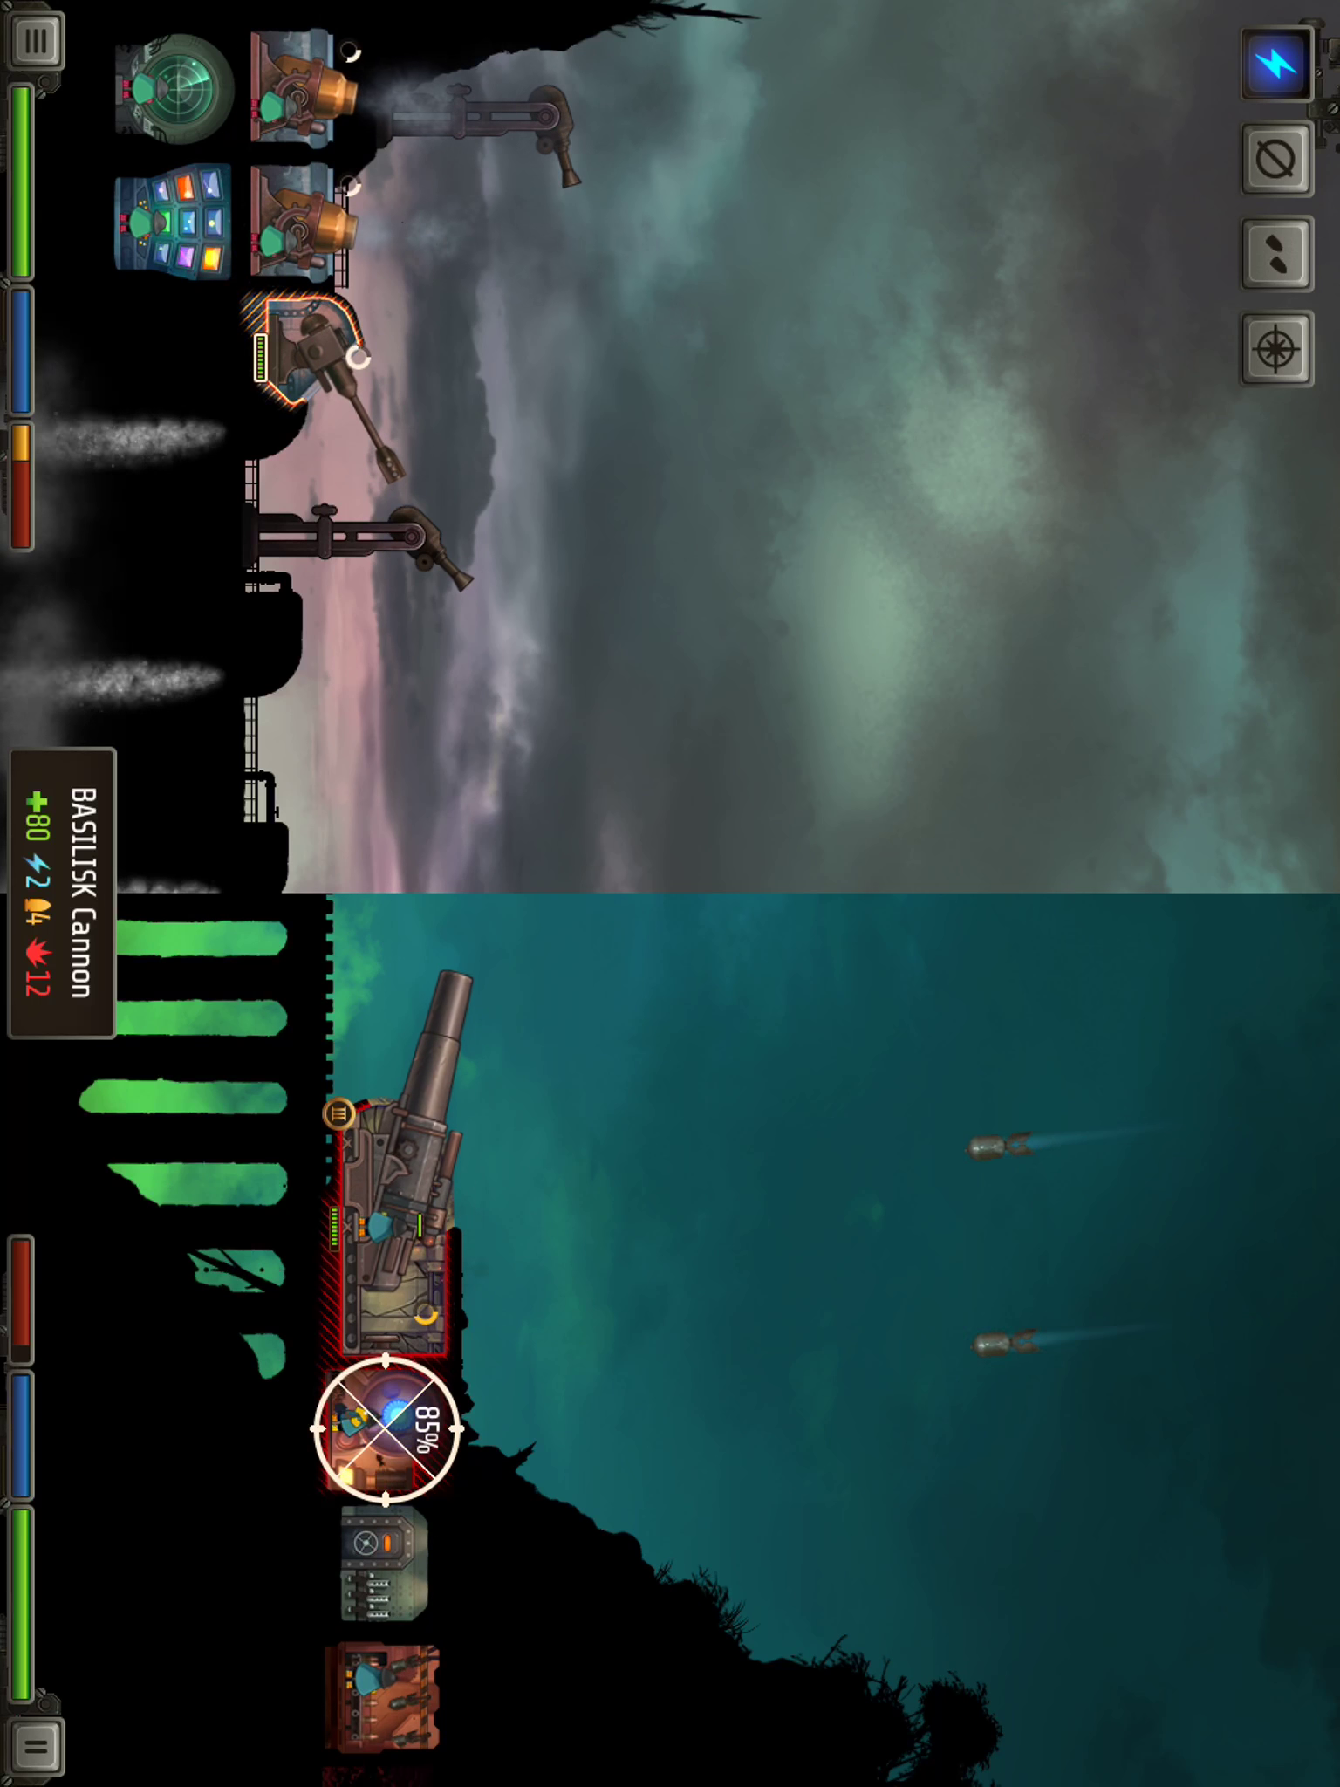
click(838, 893)
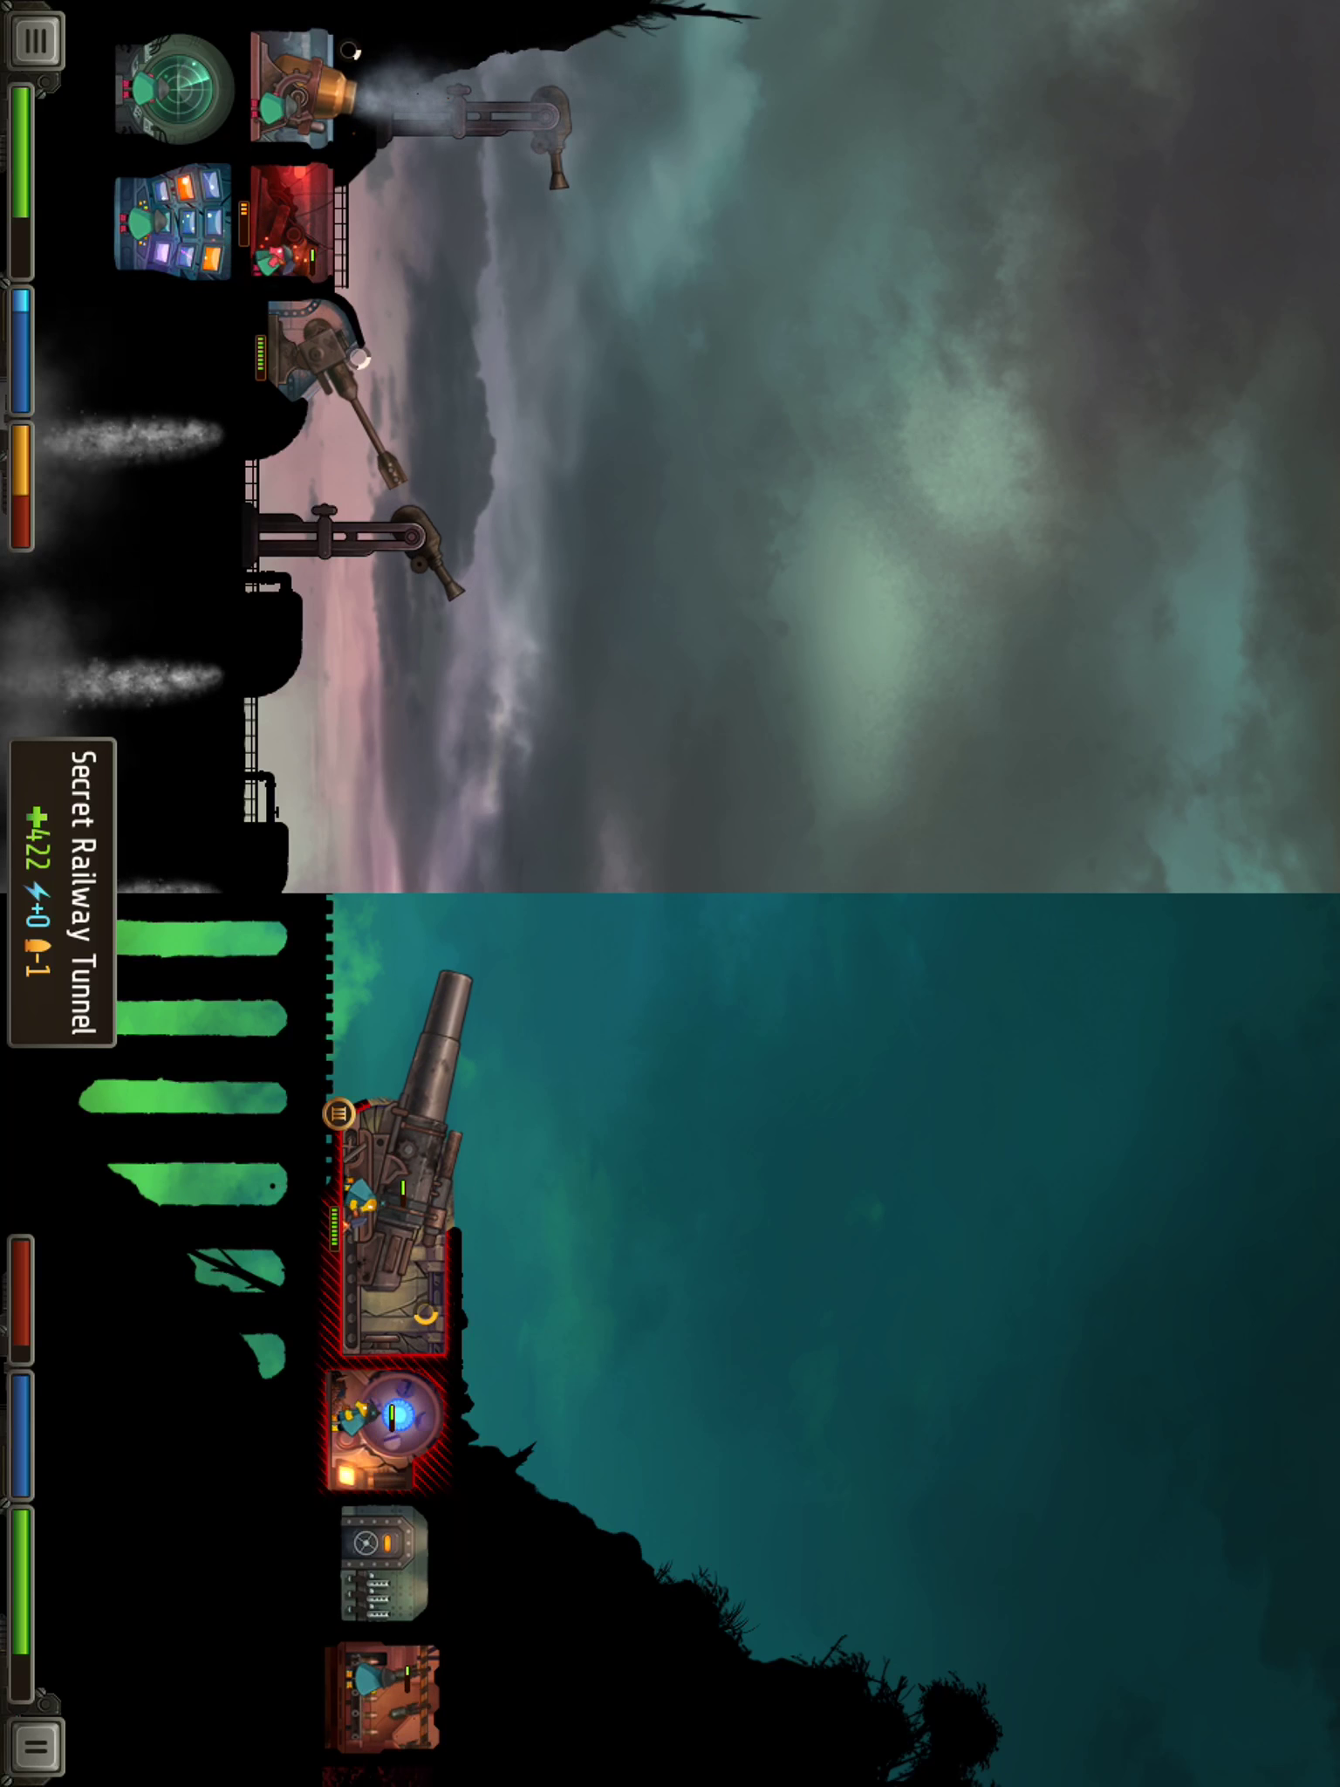
click(301, 349)
click(386, 1429)
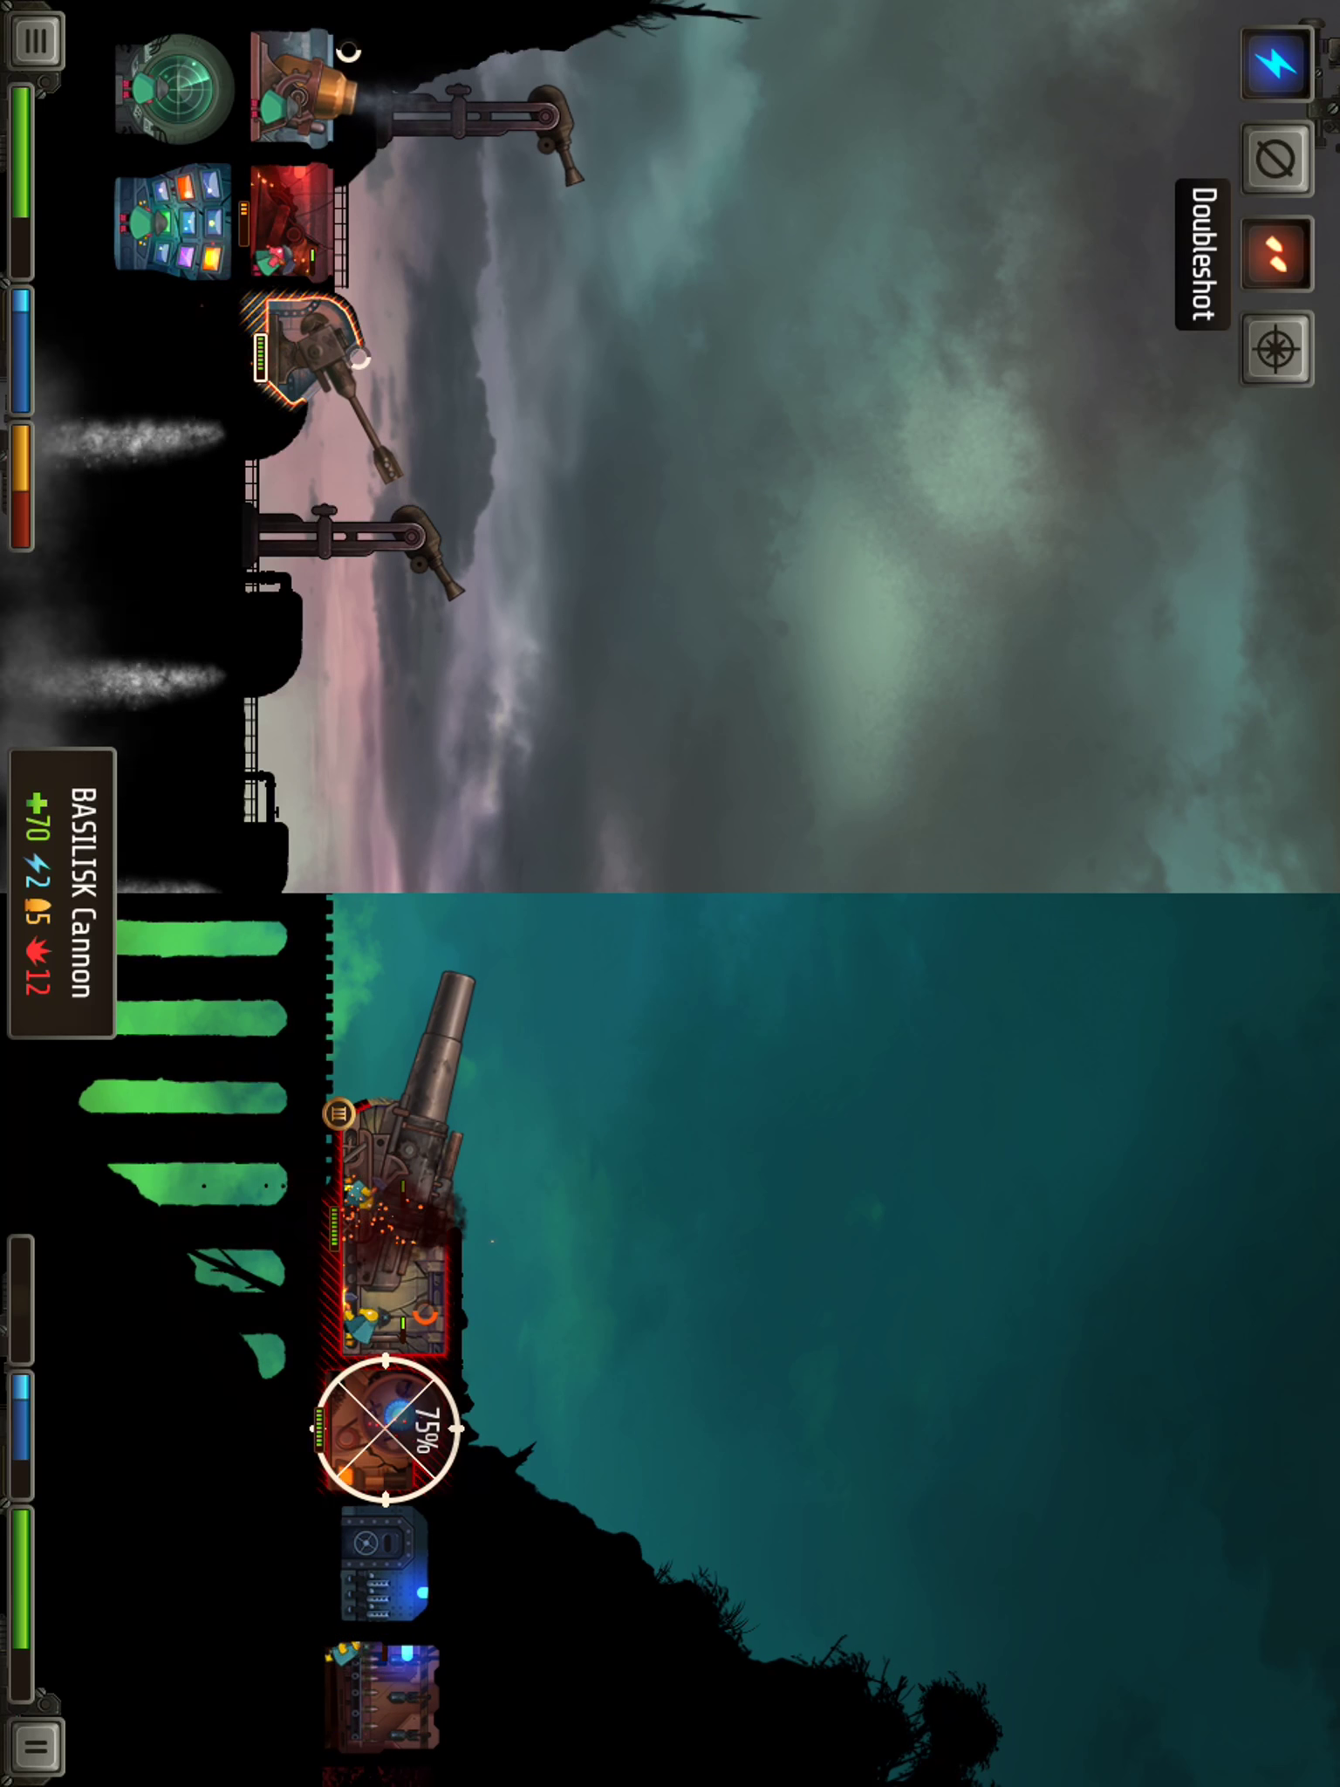
- Let the cannon fire on the 75% reactor room, then select the damaged cannon room
click(387, 1429)
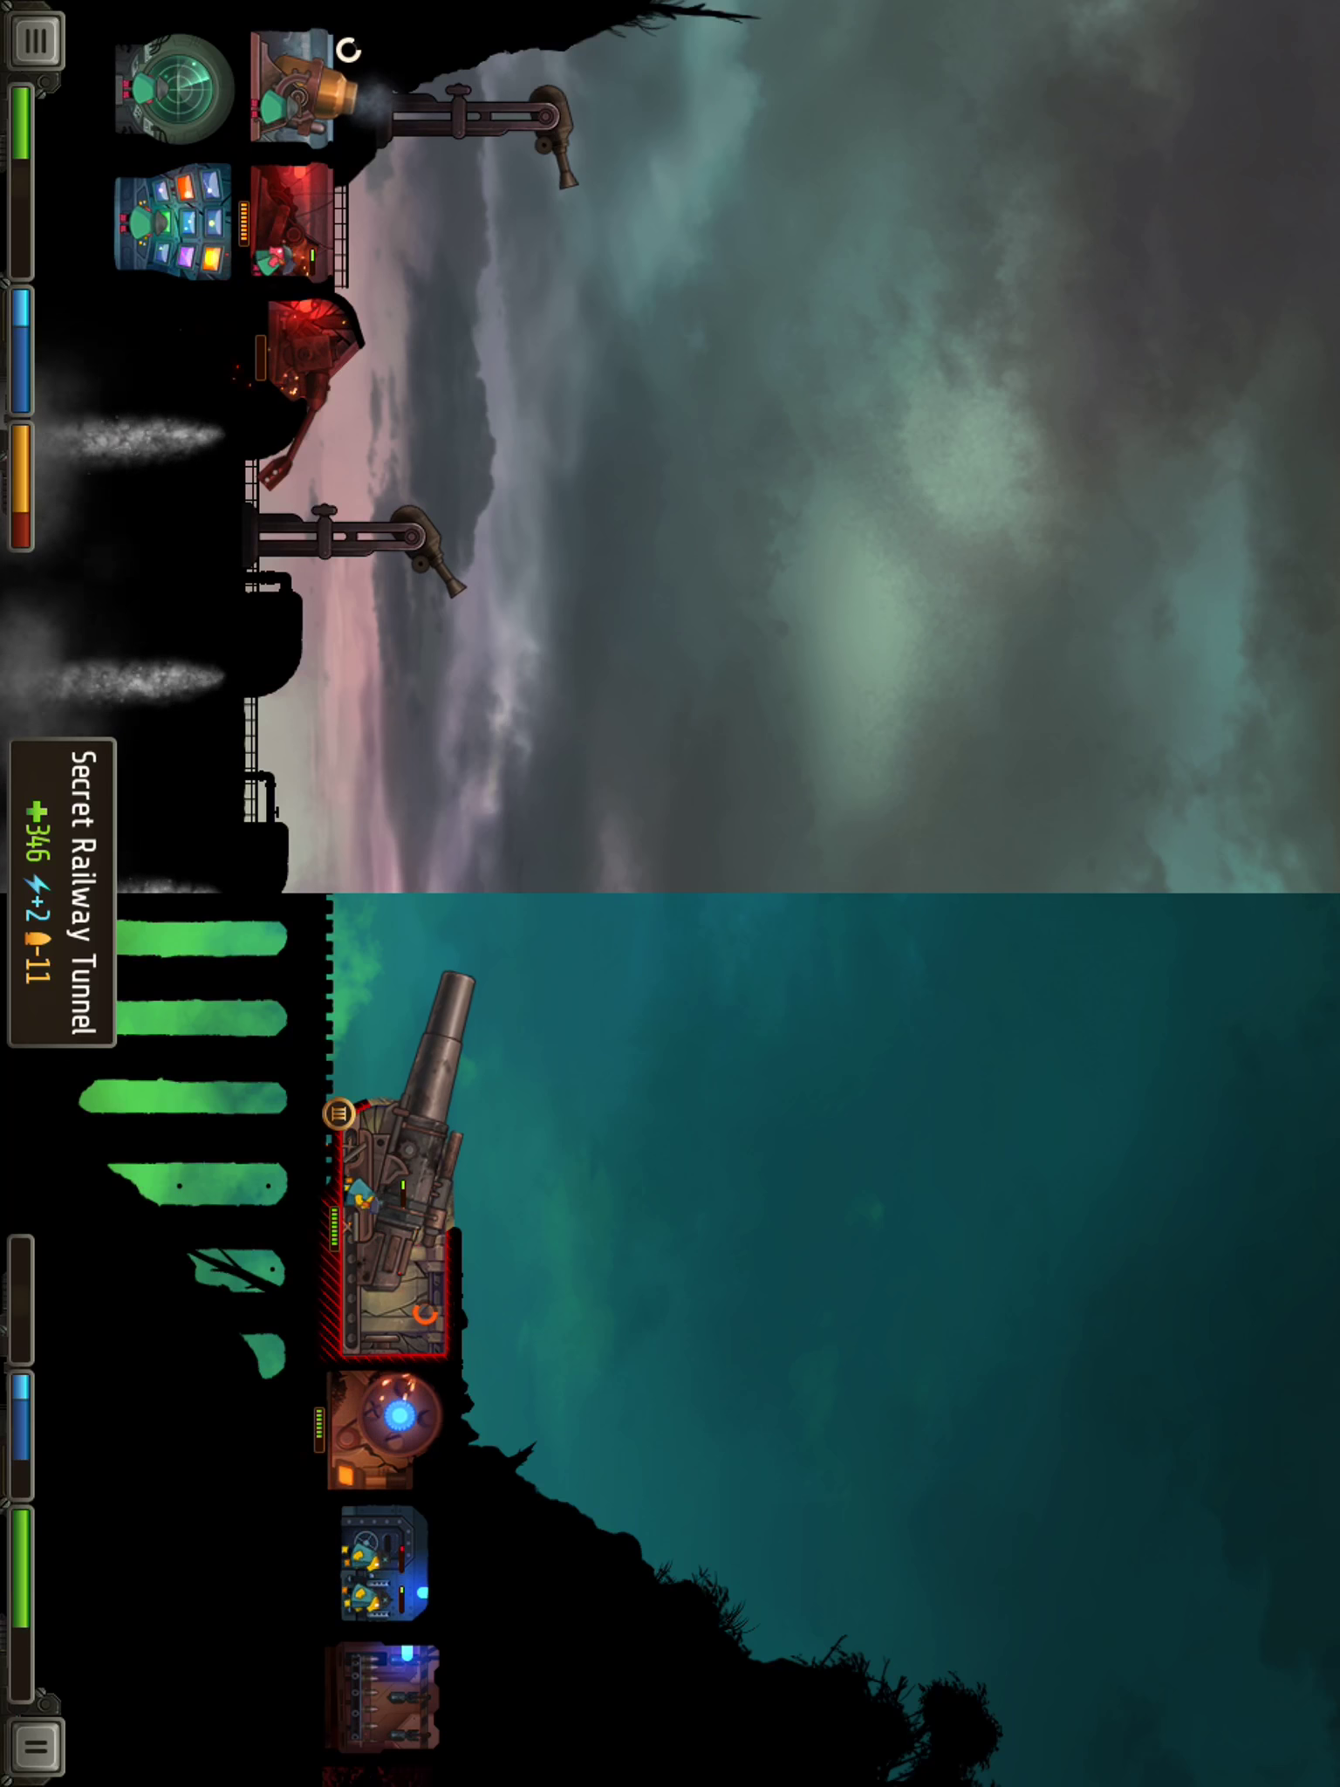
click(301, 343)
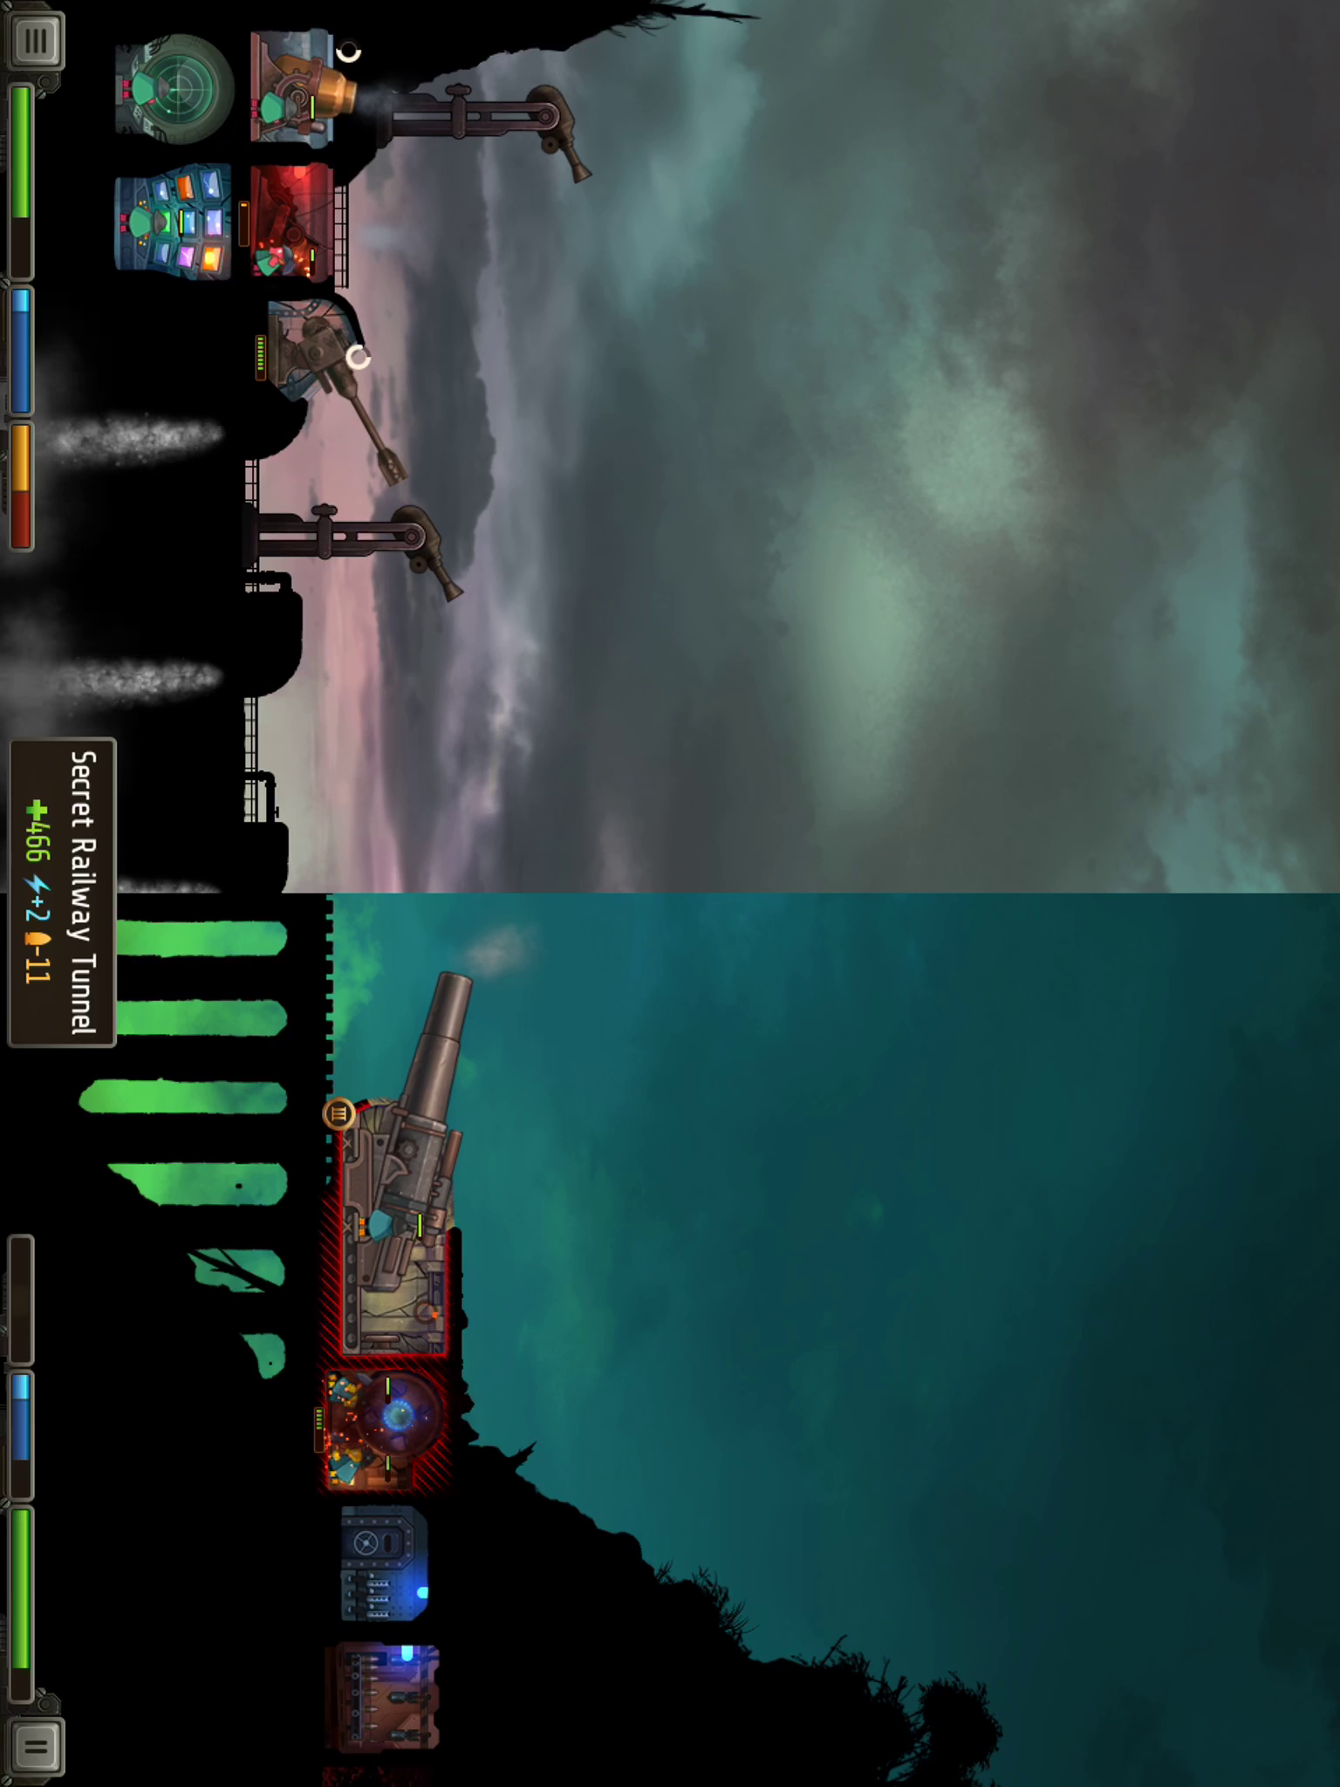
- Aim the TALOS Siege Mortars at the supergun's main room, 80% hit chance
click(399, 1229)
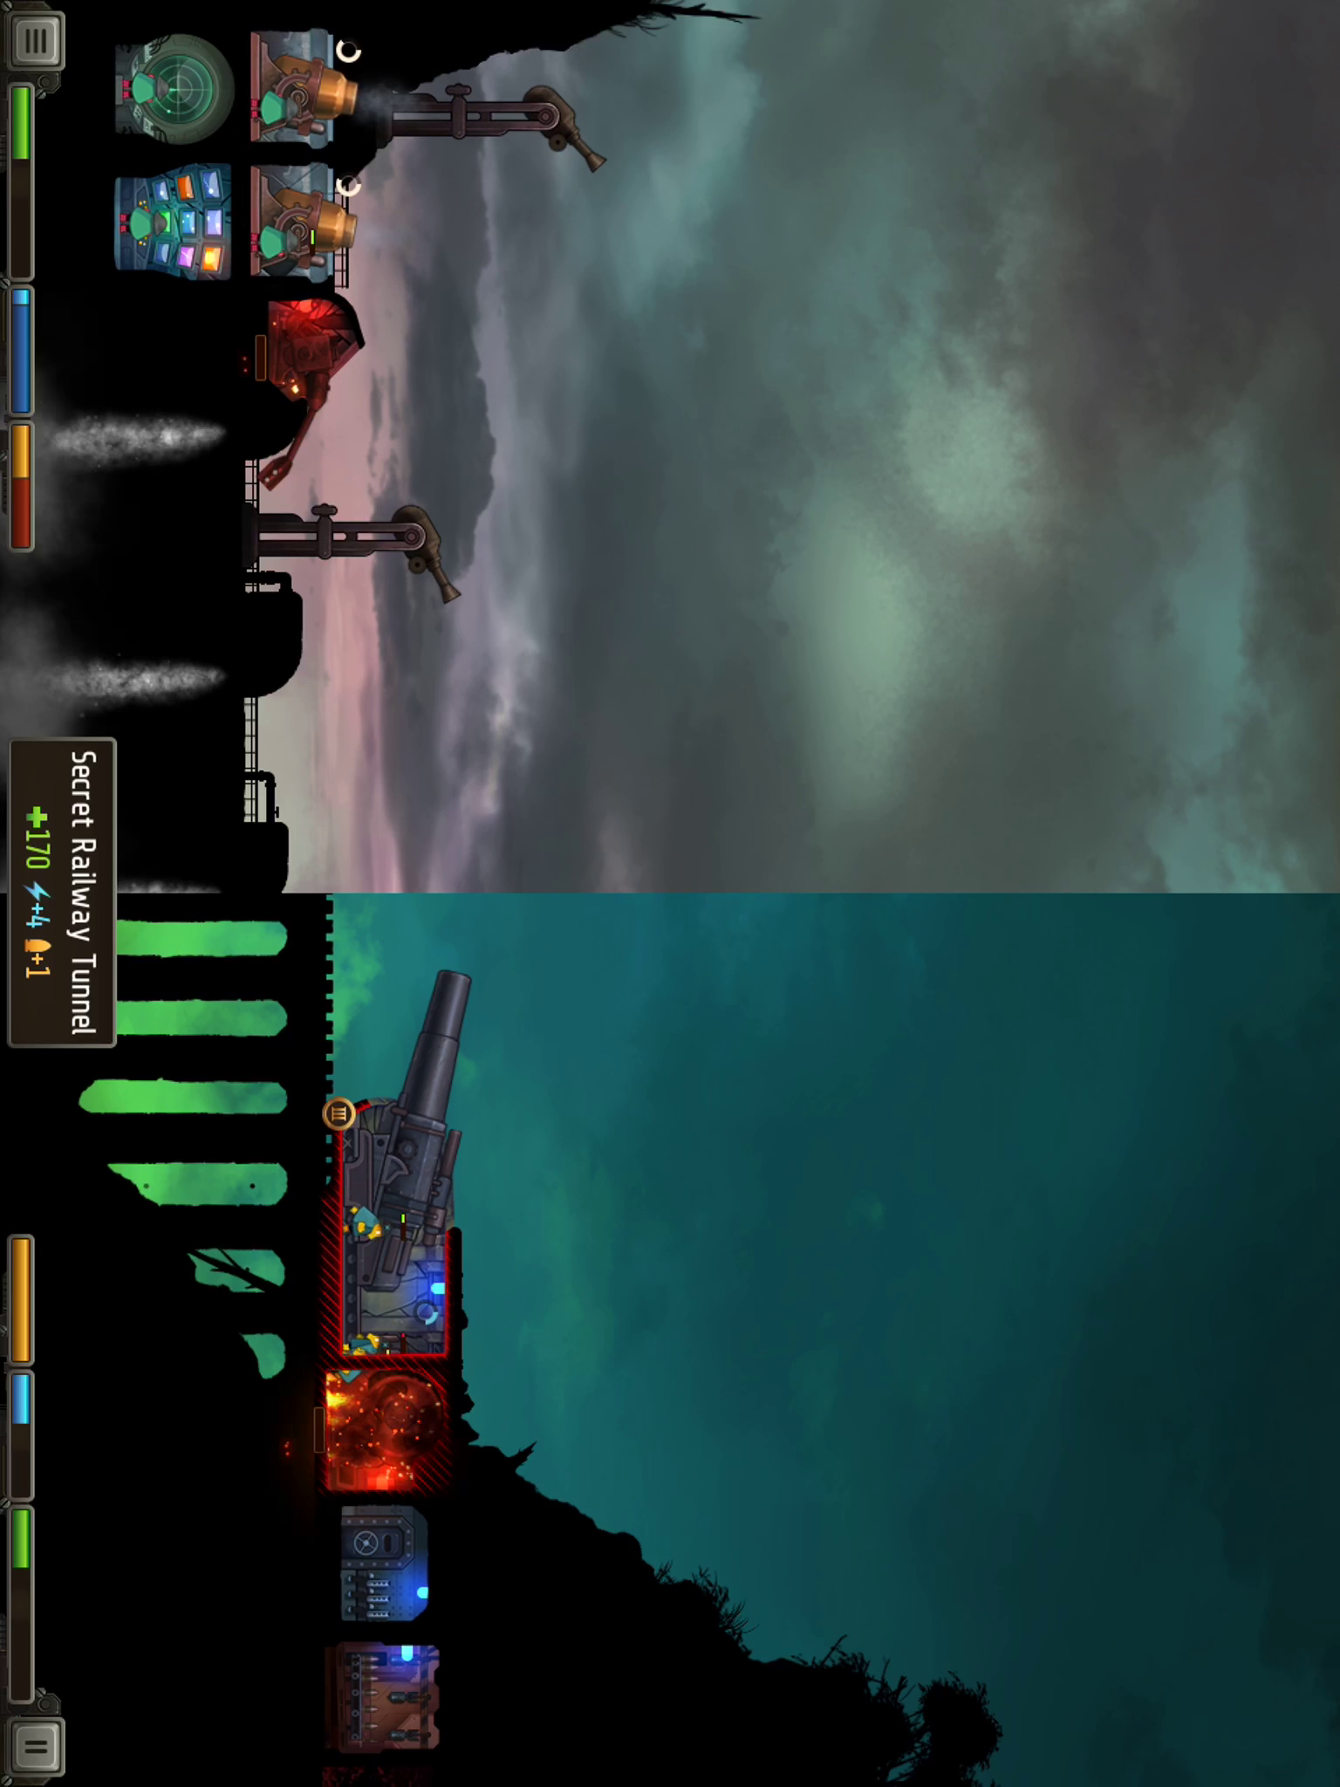
click(293, 87)
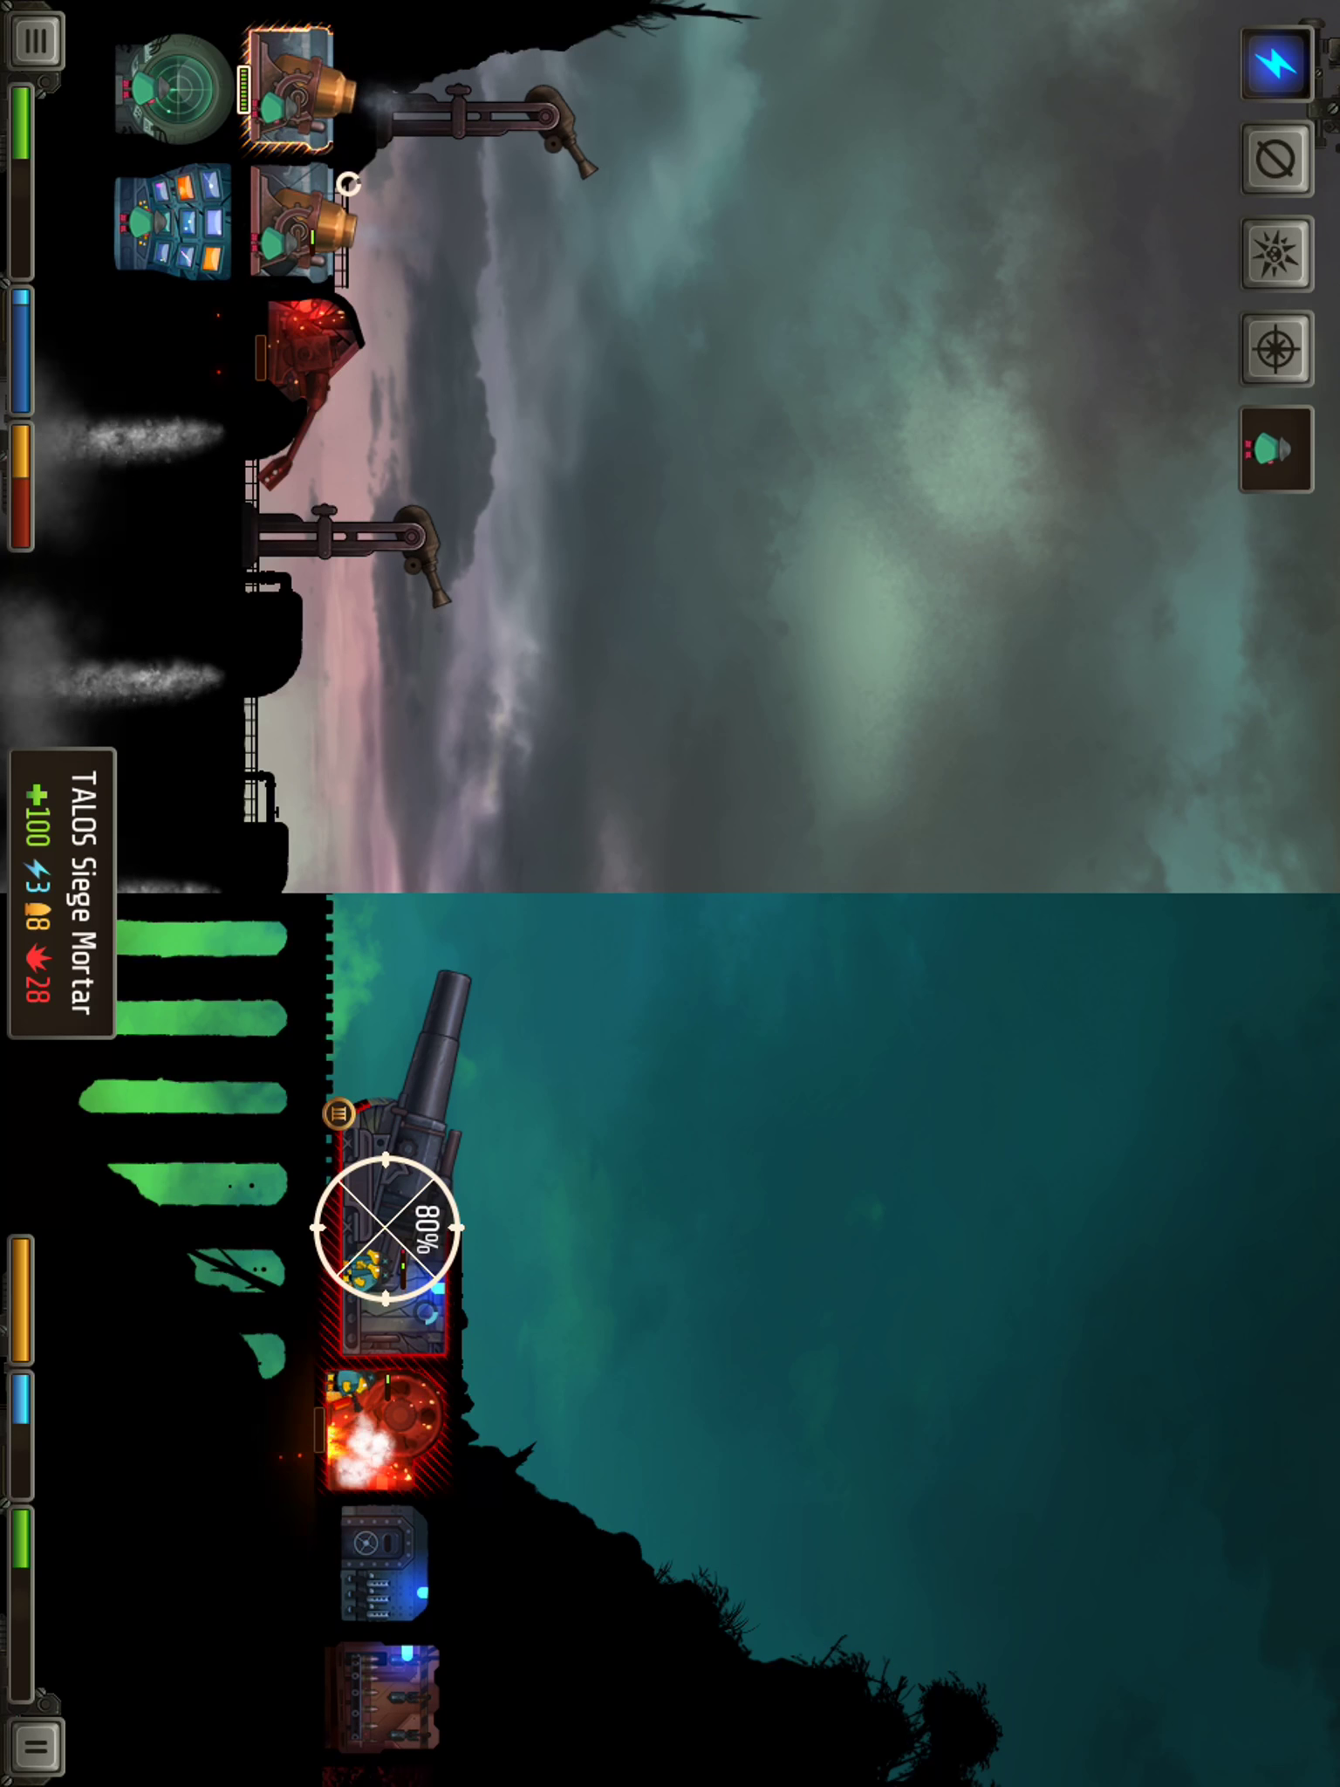
- Add the second TALOS mortar and fire both into the Typhon supergun's rooms
click(293, 223)
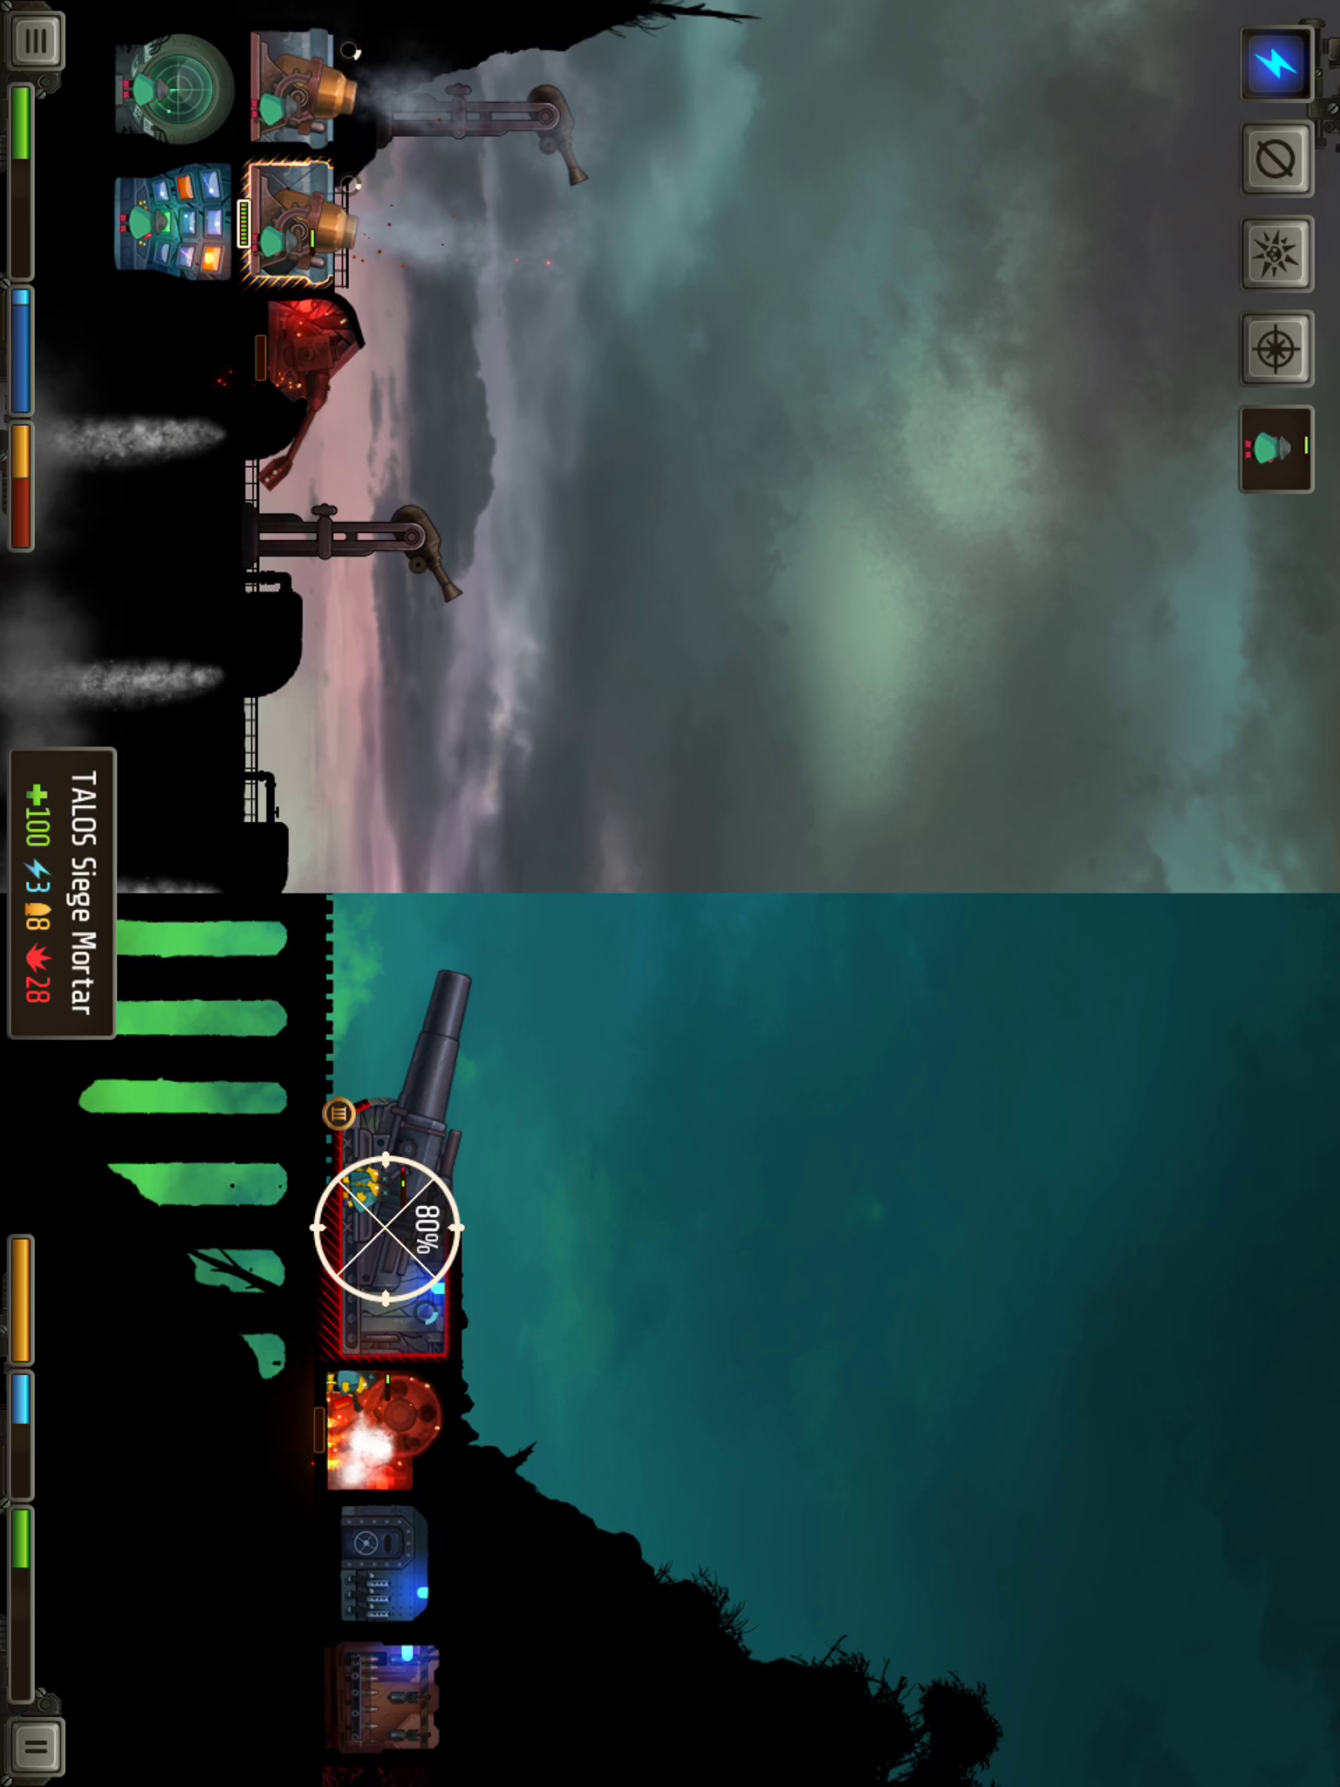
click(388, 1229)
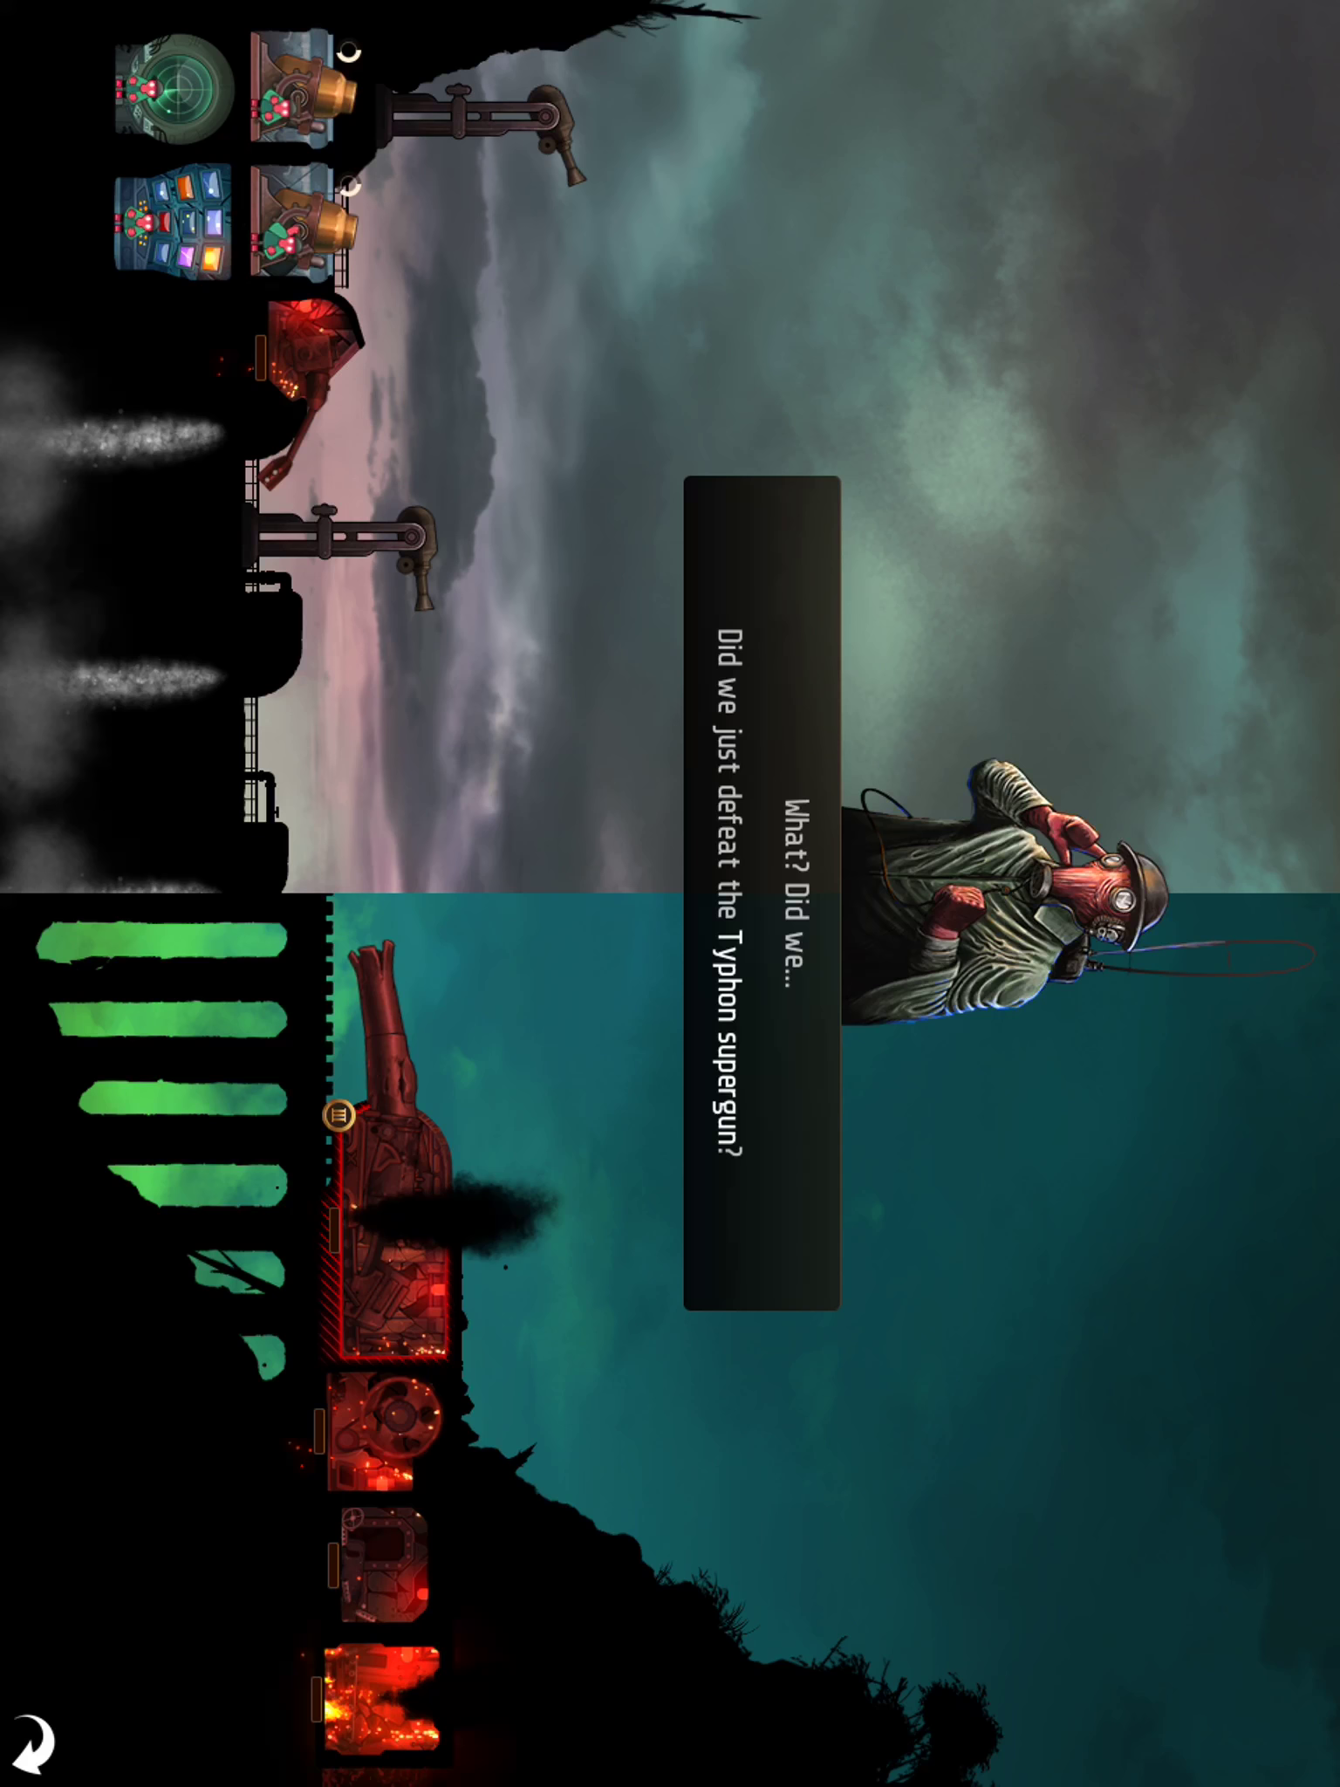
- Clear the commander's Krux assassin dialogue to reveal score 106,176, $6,340 and 854 XP
click(761, 894)
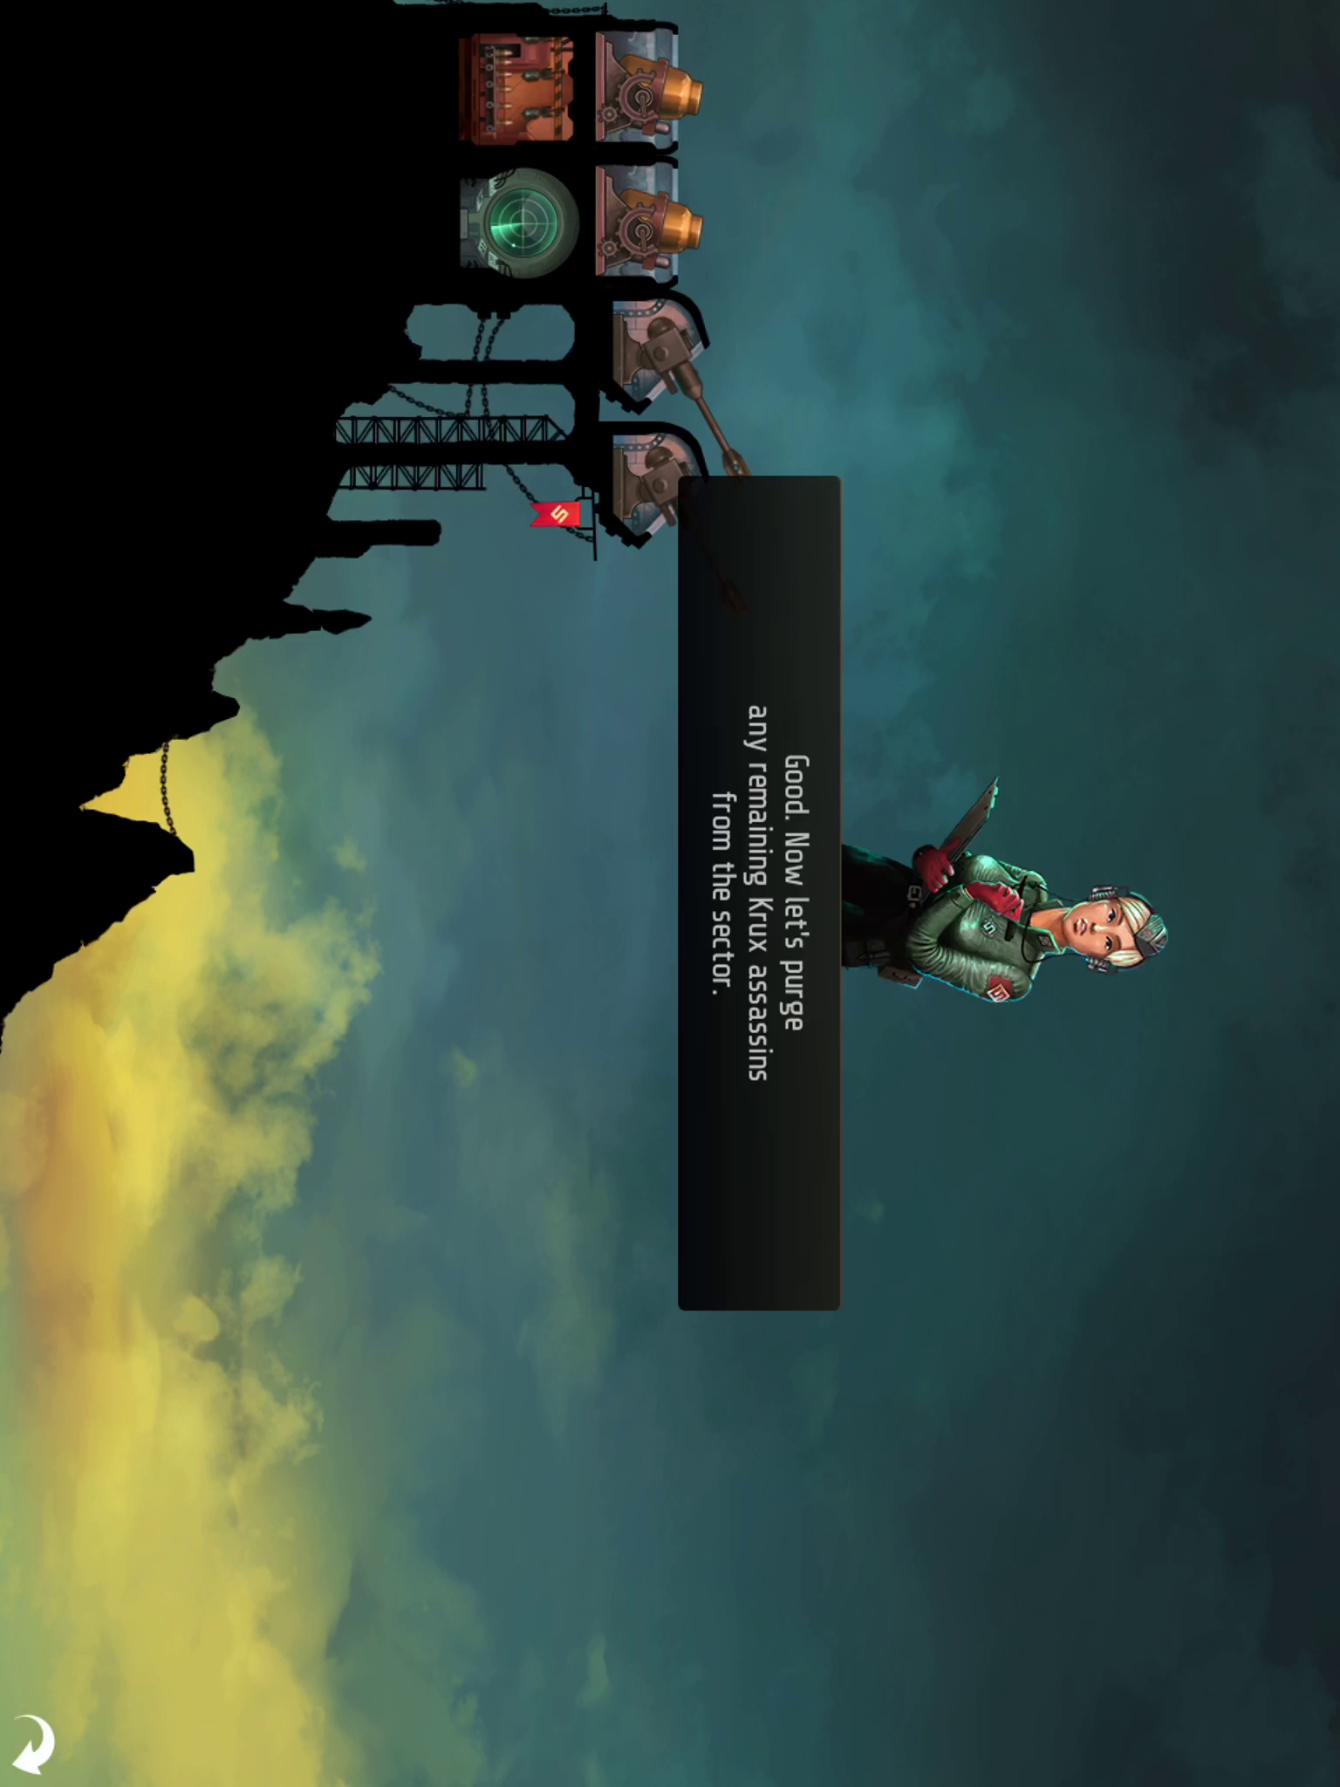
click(759, 893)
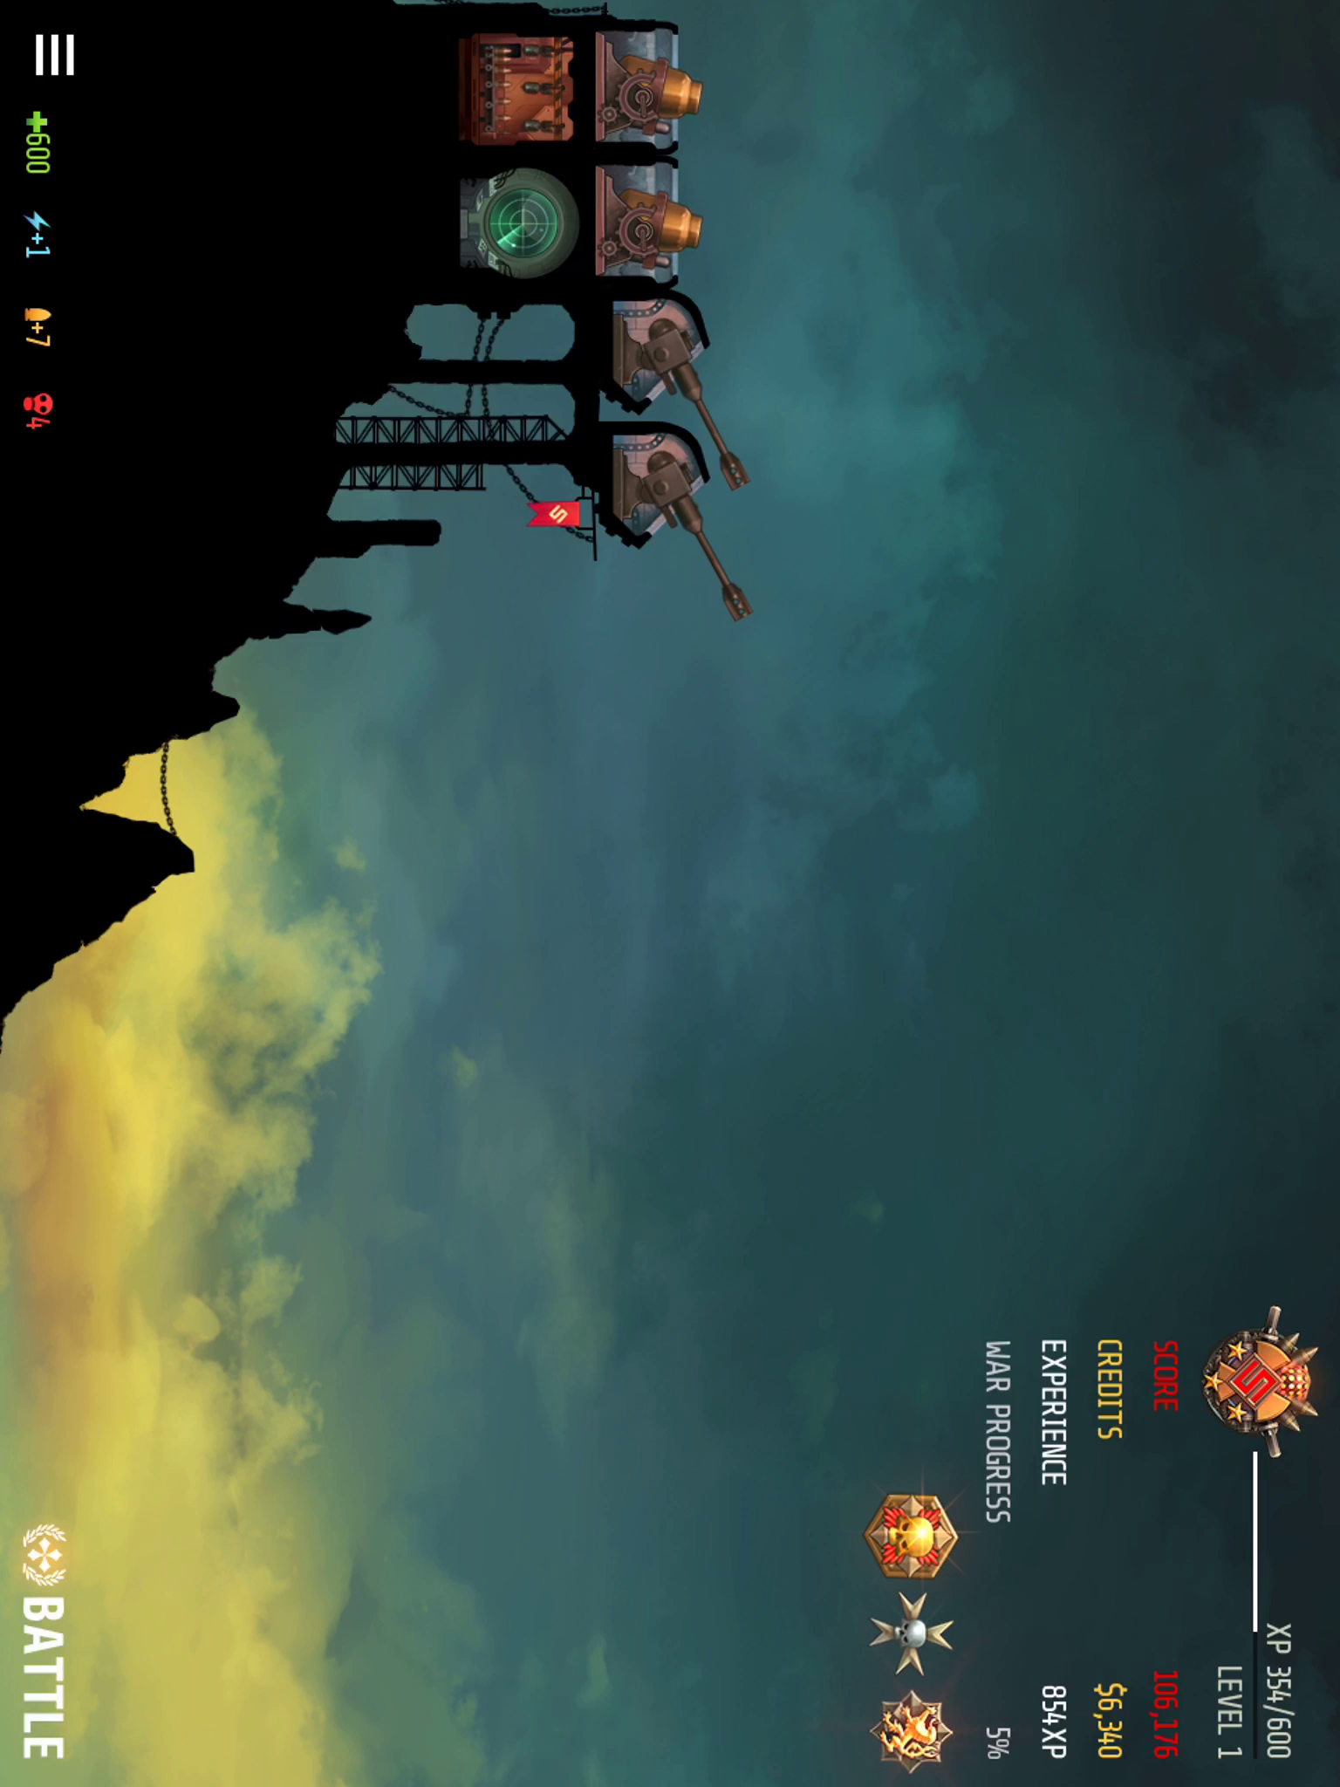